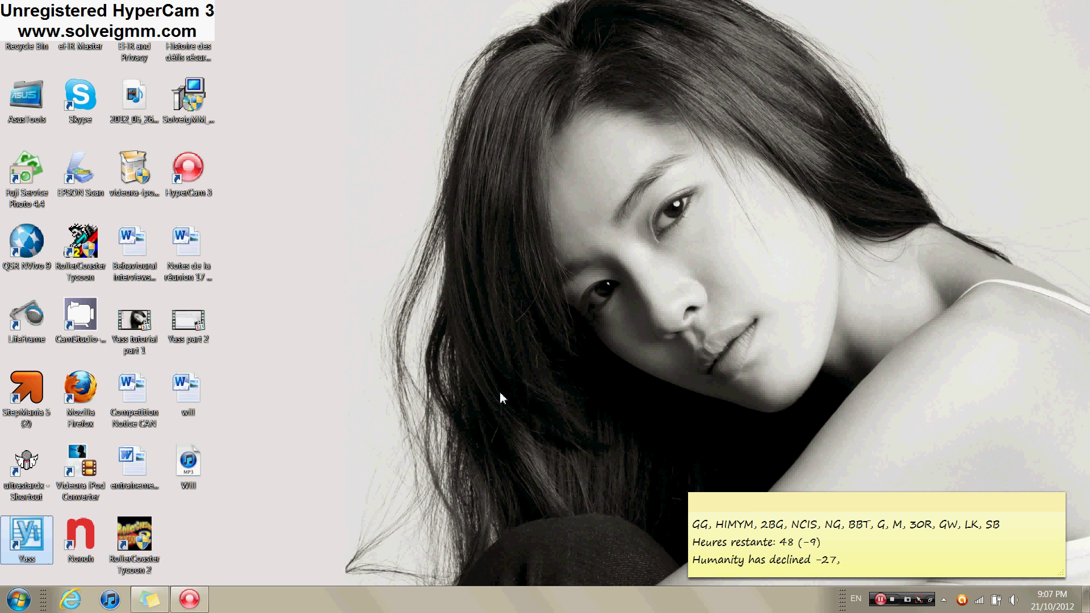
Step: Move the Will MP3 and the will Word document from the icon columns to the middle of the desktop
left_click(188, 480)
left_click_drag(188, 480, 507, 325)
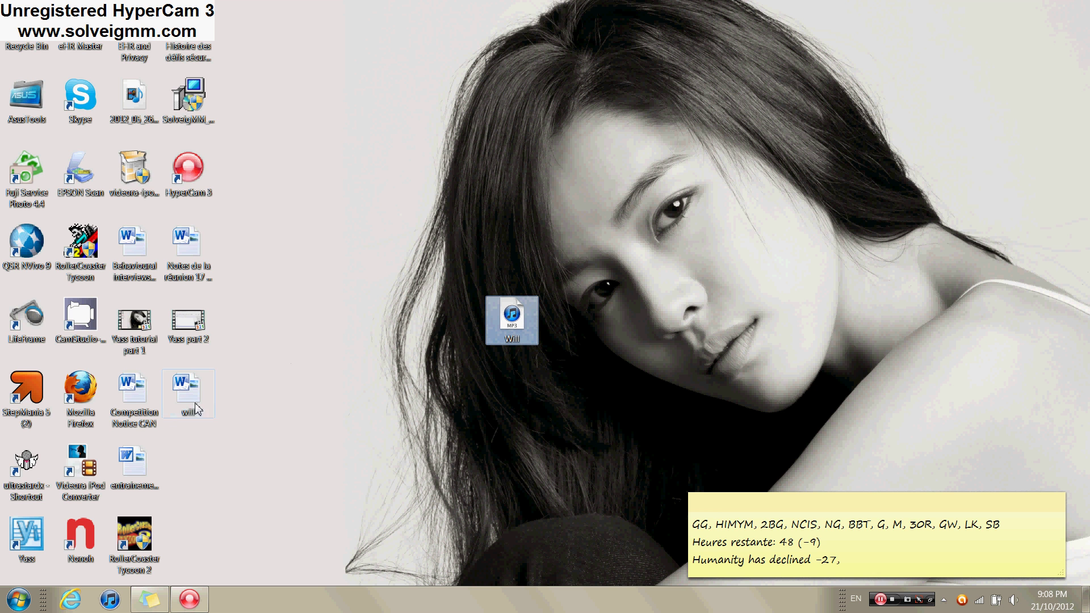
left_click_drag(183, 393, 413, 318)
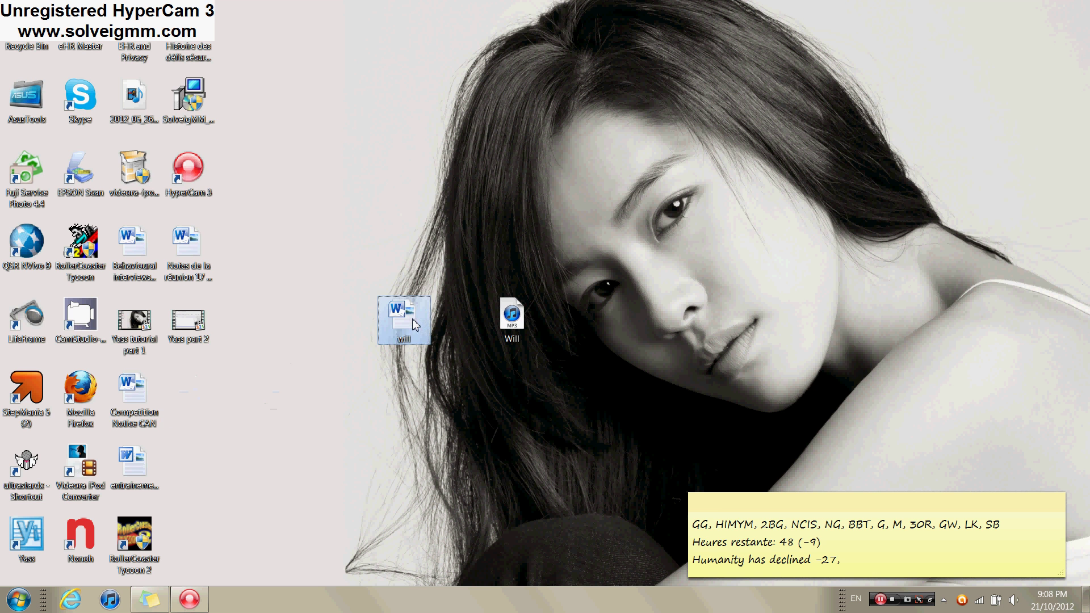
Step: Review the lyrics in the will Word document and close it without saving the yellow highlighting
double_click(412, 318)
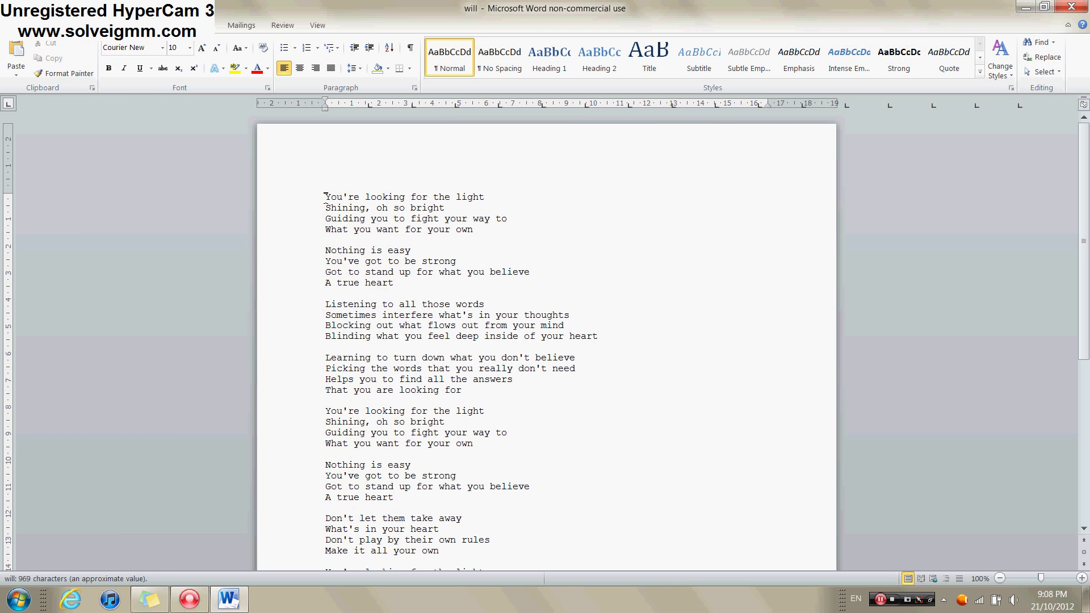
mouse_move(341, 196)
left_mouse_down()
mouse_move(503, 487)
mouse_move(504, 571)
mouse_move(505, 418)
mouse_move(523, 455)
left_mouse_up()
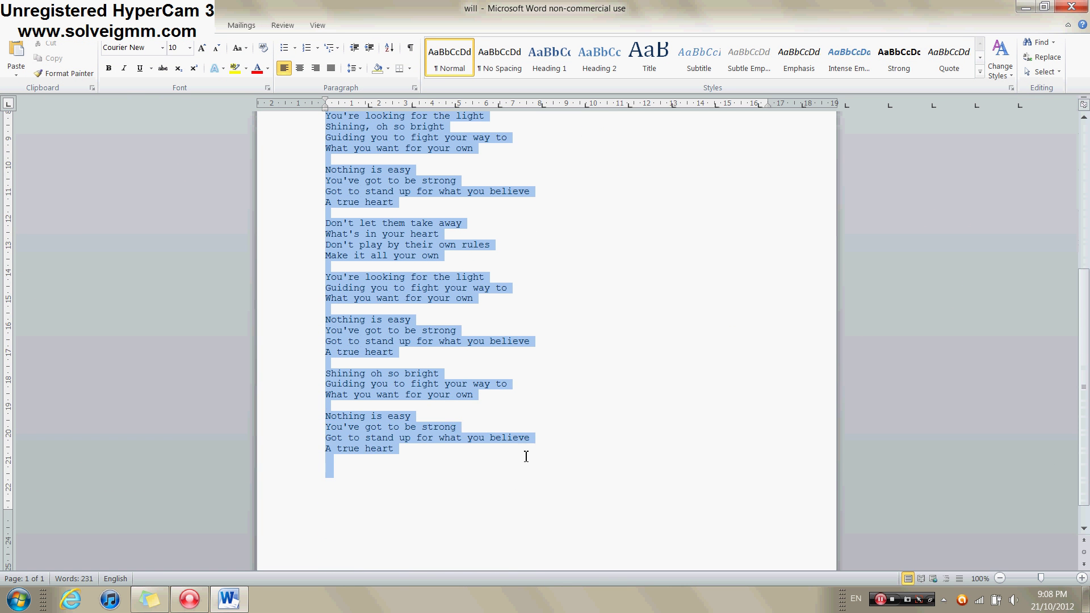
left_click(591, 435)
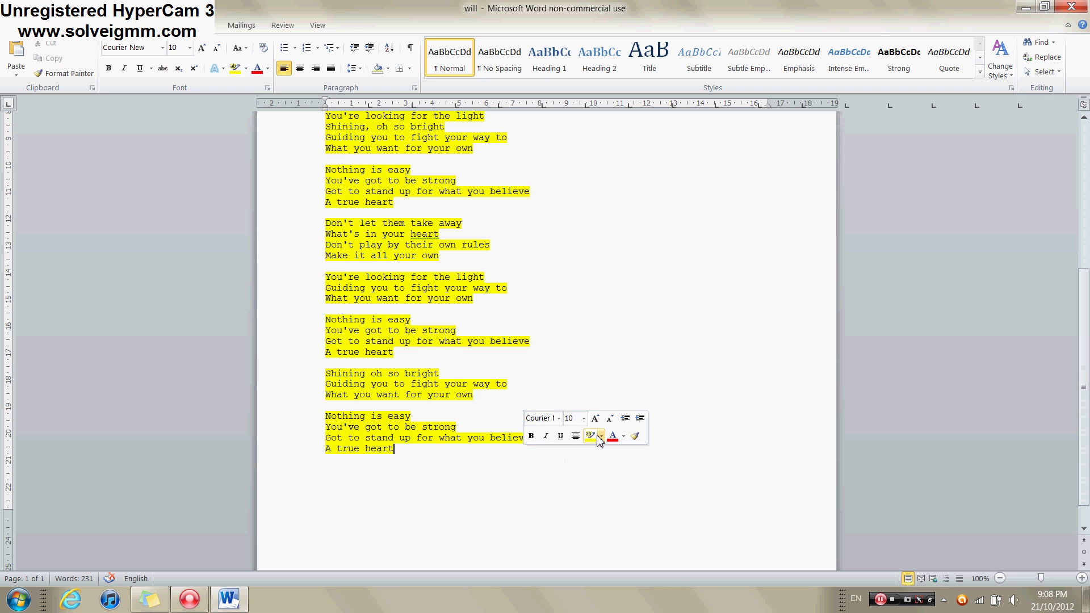
left_click(590, 436)
left_click(521, 470)
key("ctrl+z")
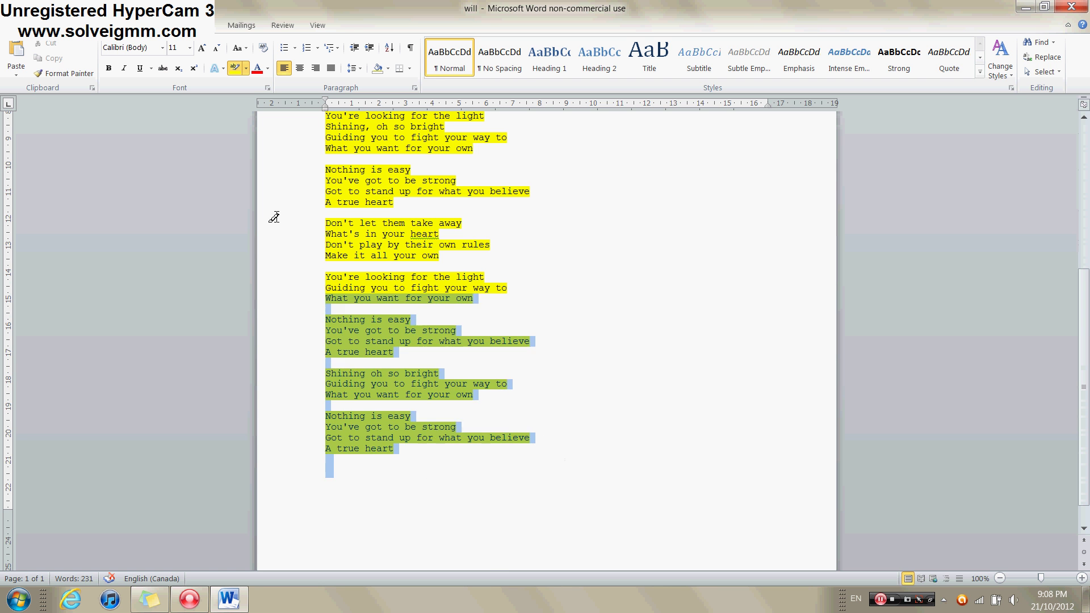
left_click(1071, 8)
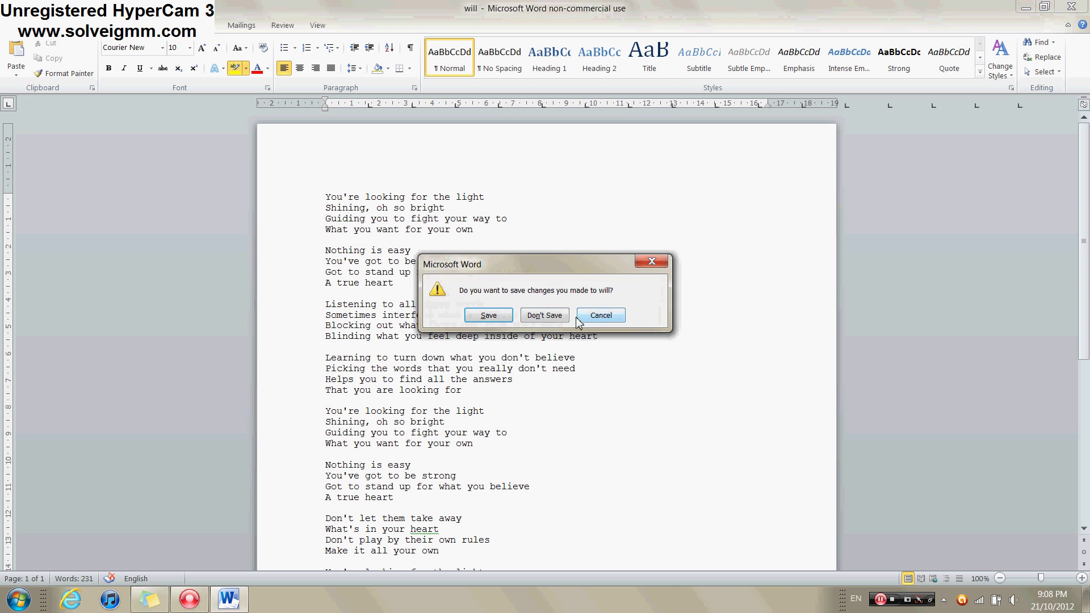
left_click(556, 316)
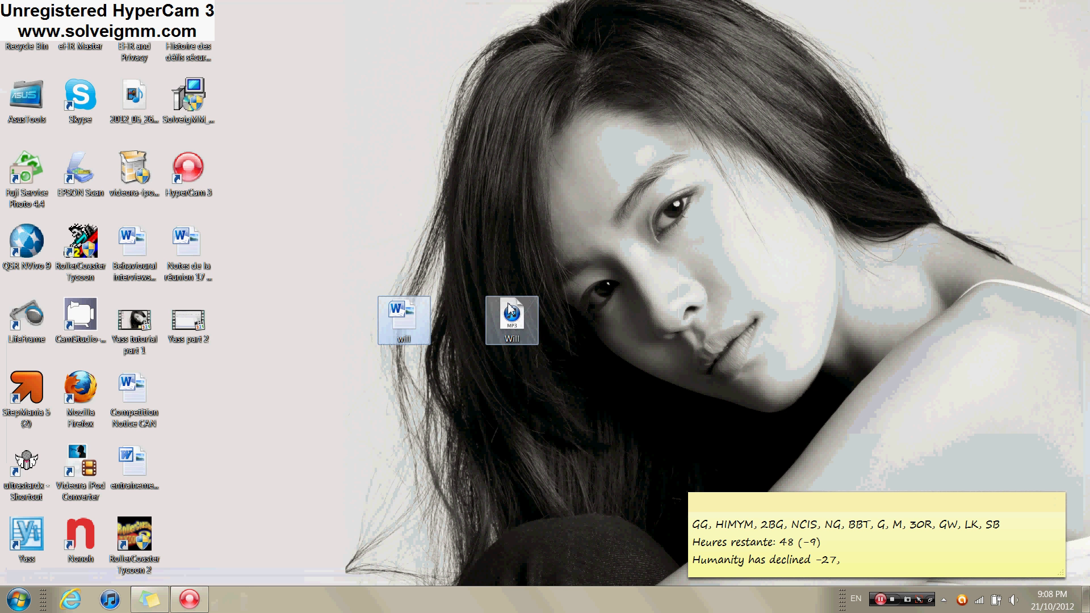
Step: Place the Will MP3 directly beside the will Word document, and start Yass in a maximized window
left_click_drag(511, 317, 451, 312)
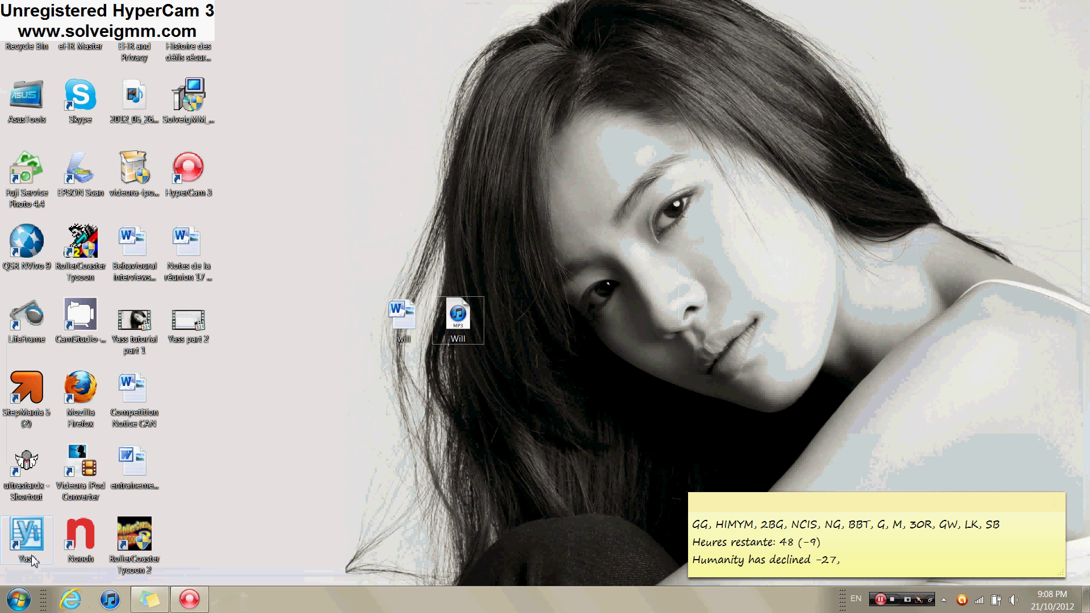
double_click(35, 536)
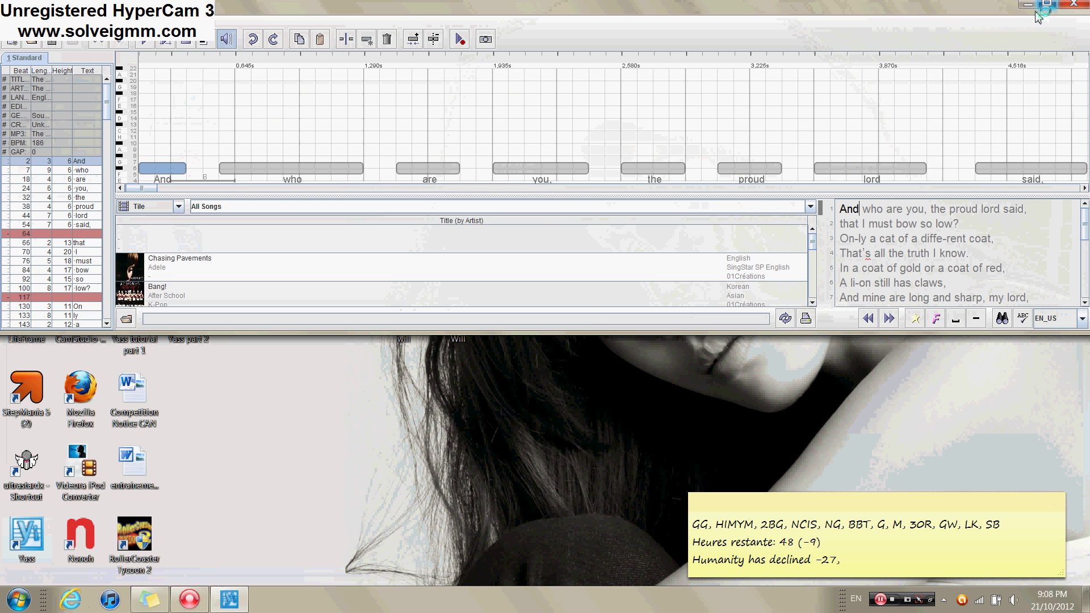
left_click_drag(999, 10, 993, 54)
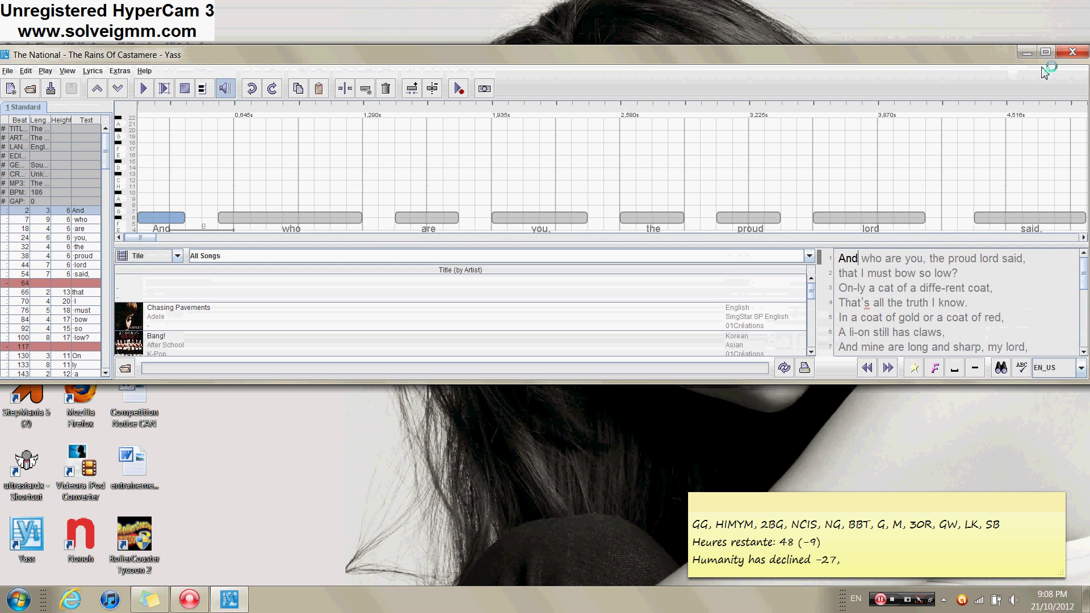
left_click(1046, 41)
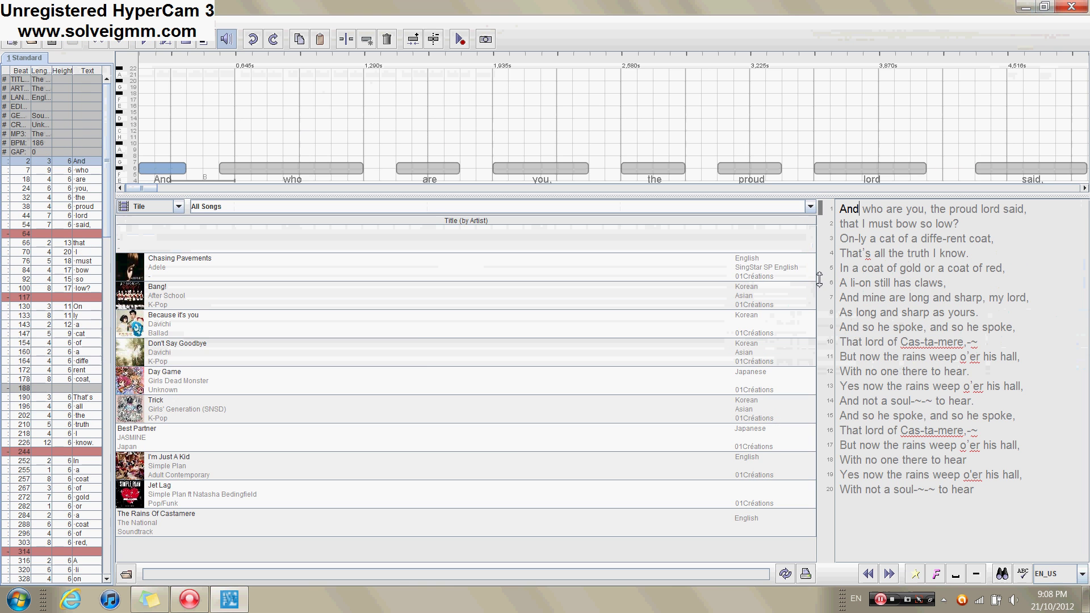
Step: Load the song "Because it's you" by Davichi from the song list and enlarge the note grid area
left_click(454, 330)
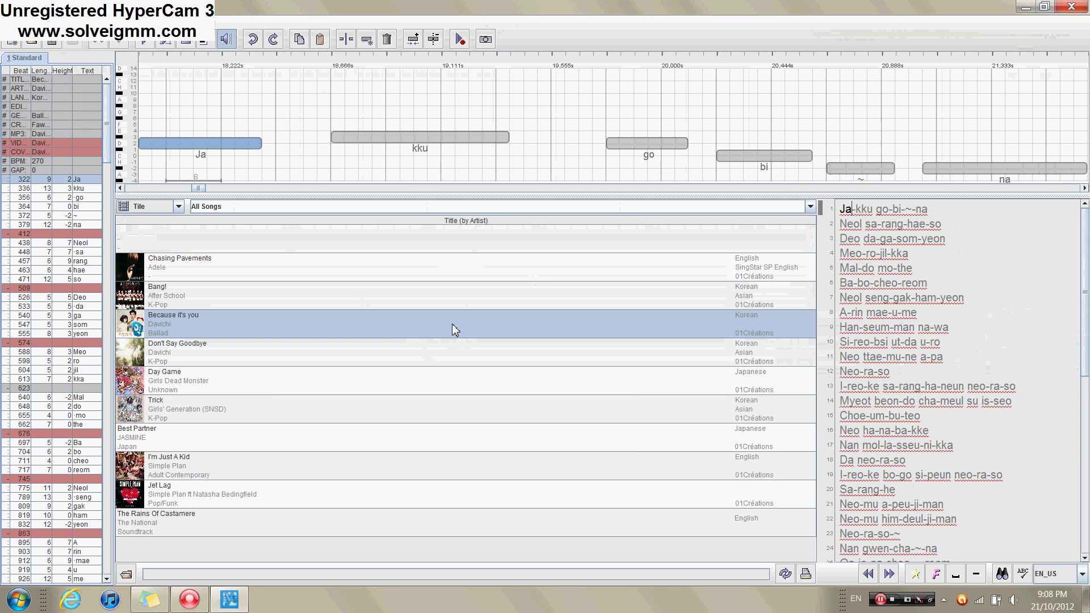
left_click_drag(430, 196, 430, 265)
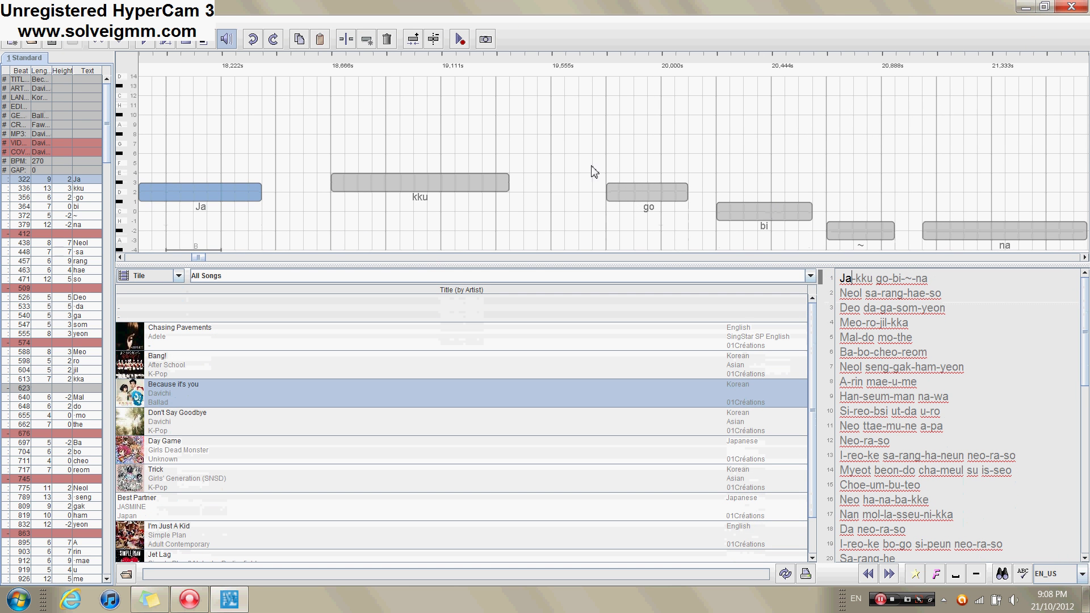
Step: Start a new song with tones set manually instead of a KAR or MIDI file, and continue to lyrics entry
left_click(11, 43)
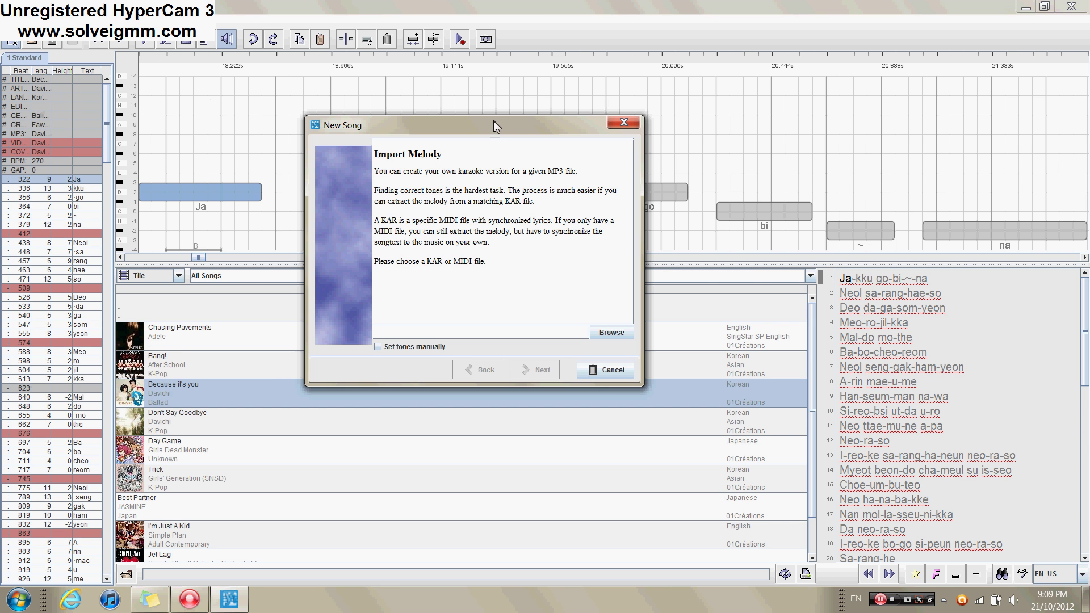
left_click_drag(467, 131, 547, 140)
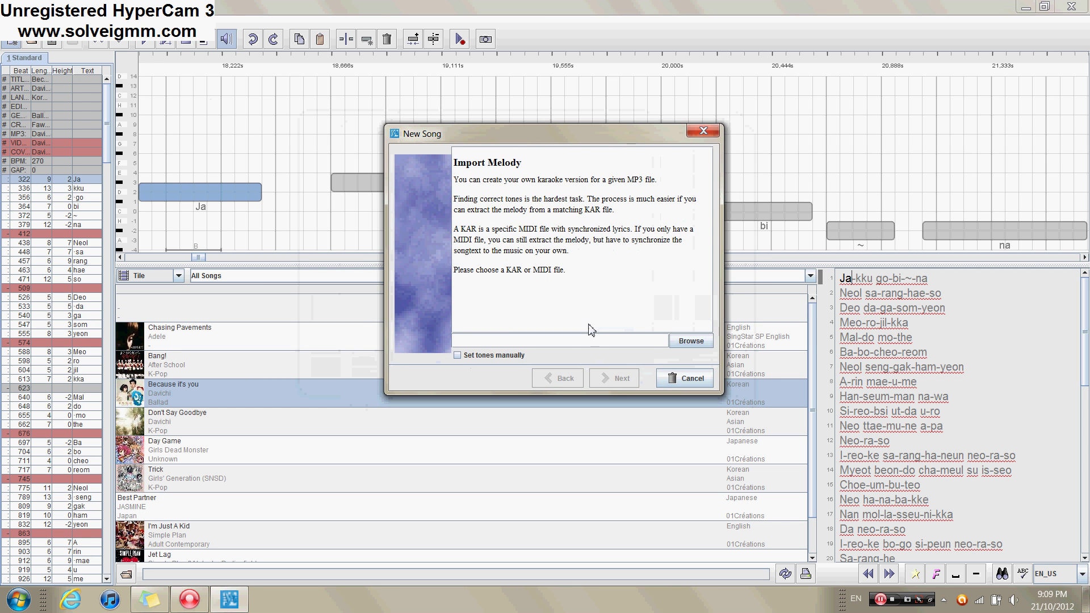
left_click_drag(513, 270, 565, 273)
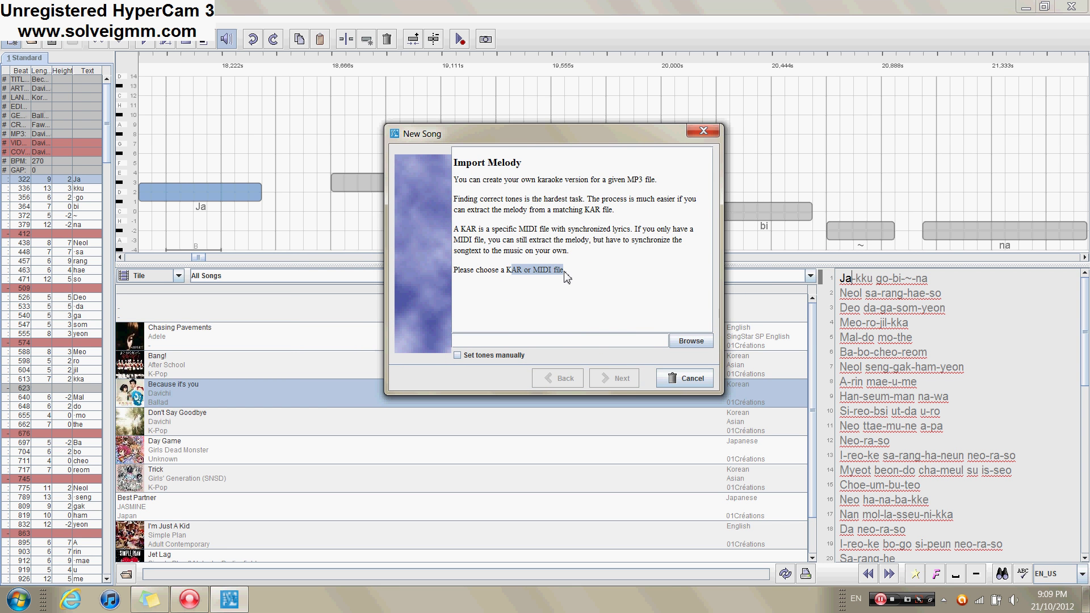
left_click(458, 356)
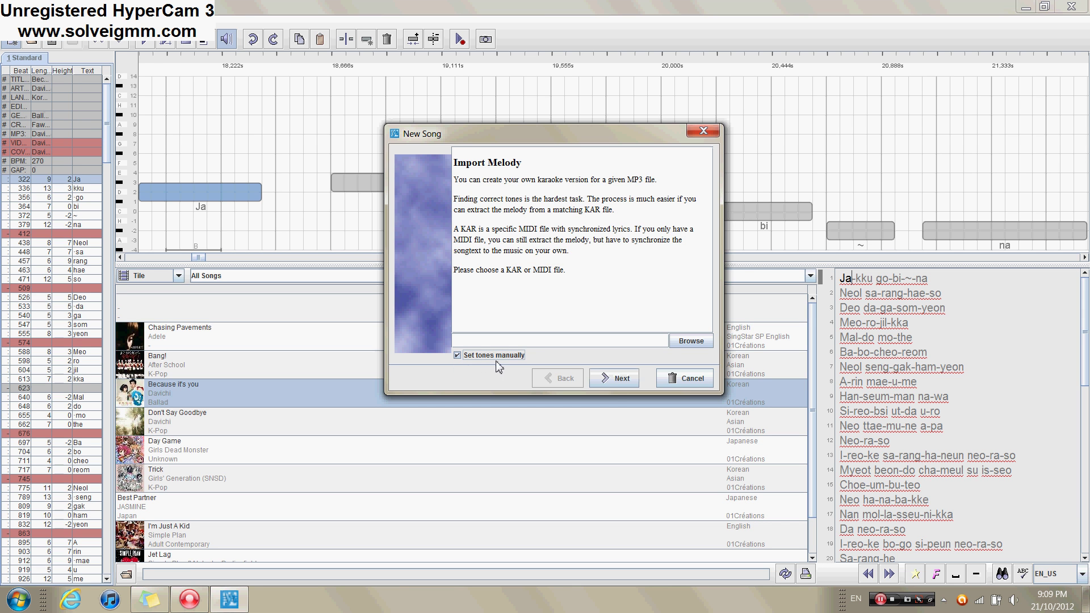
left_click(616, 383)
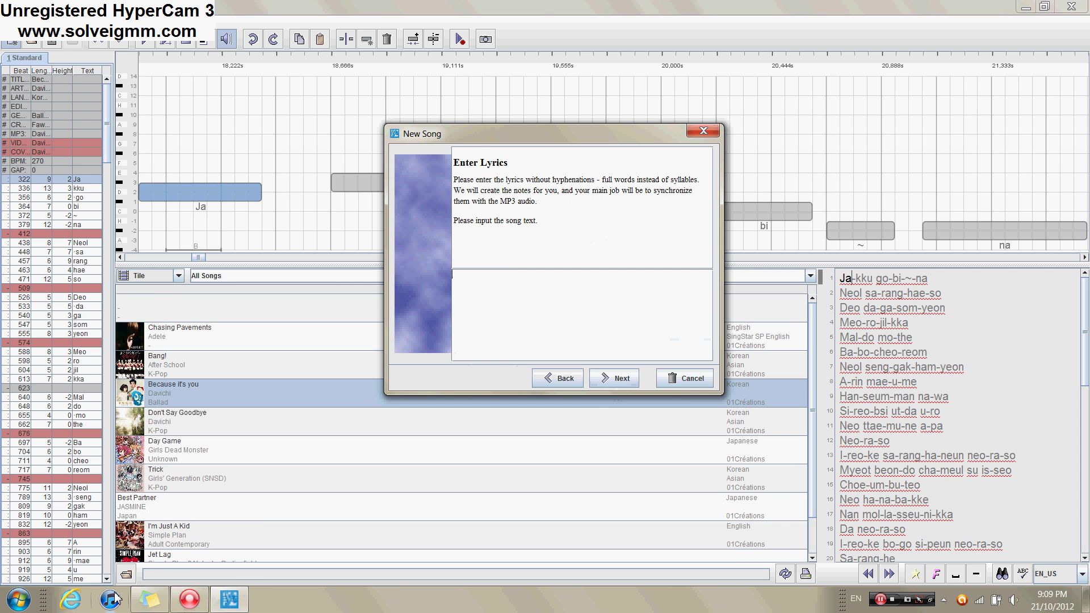
Step: Copy all the lyrics from the will Word document into the new song's lyrics text
left_click(11, 606)
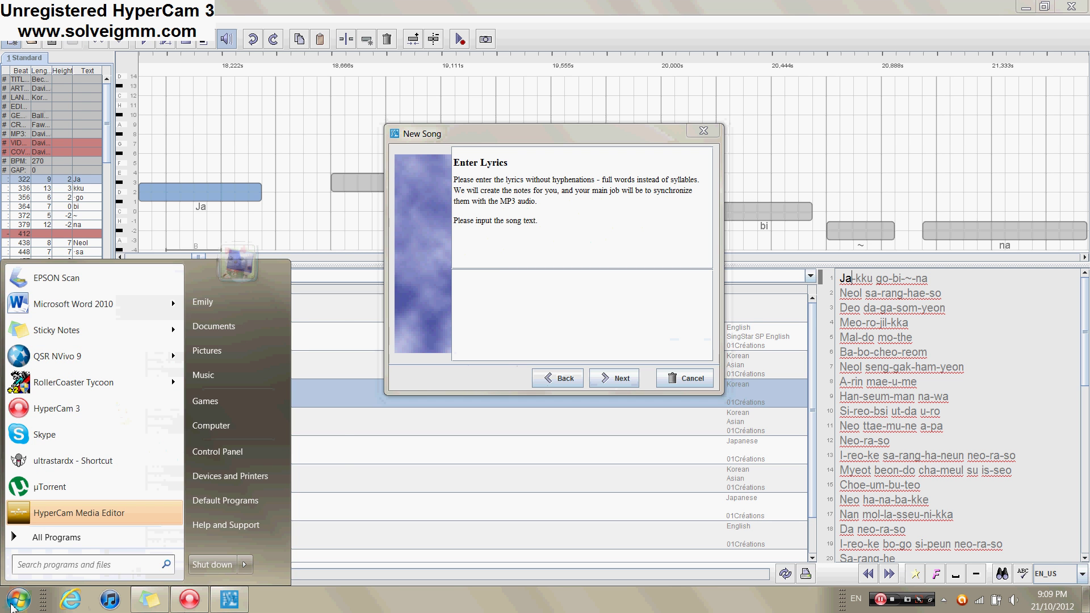
mouse_move(179, 311)
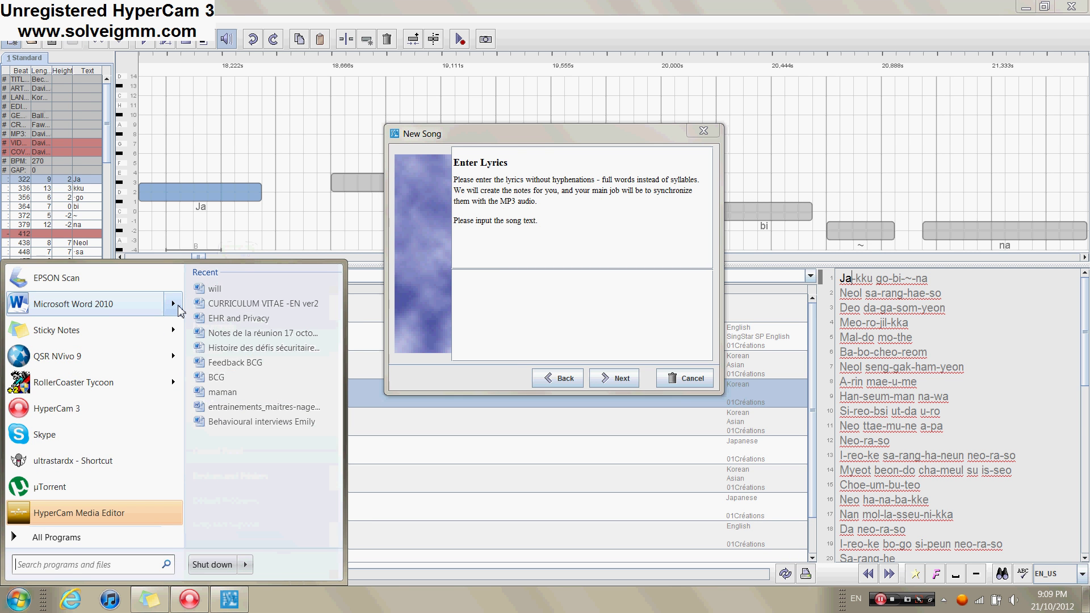
left_click(241, 290)
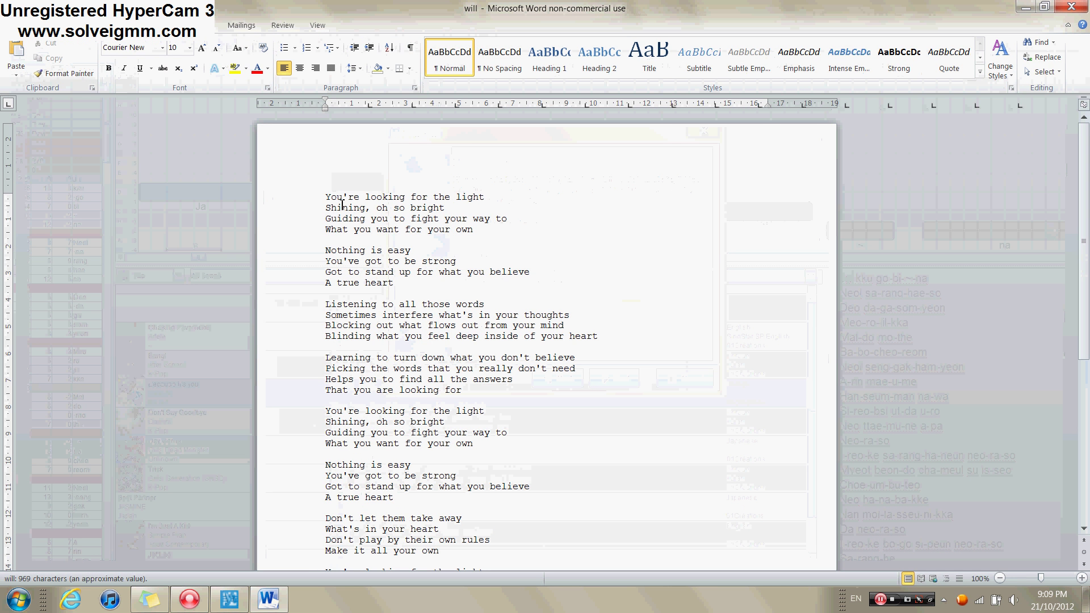
left_click_drag(327, 197, 557, 434)
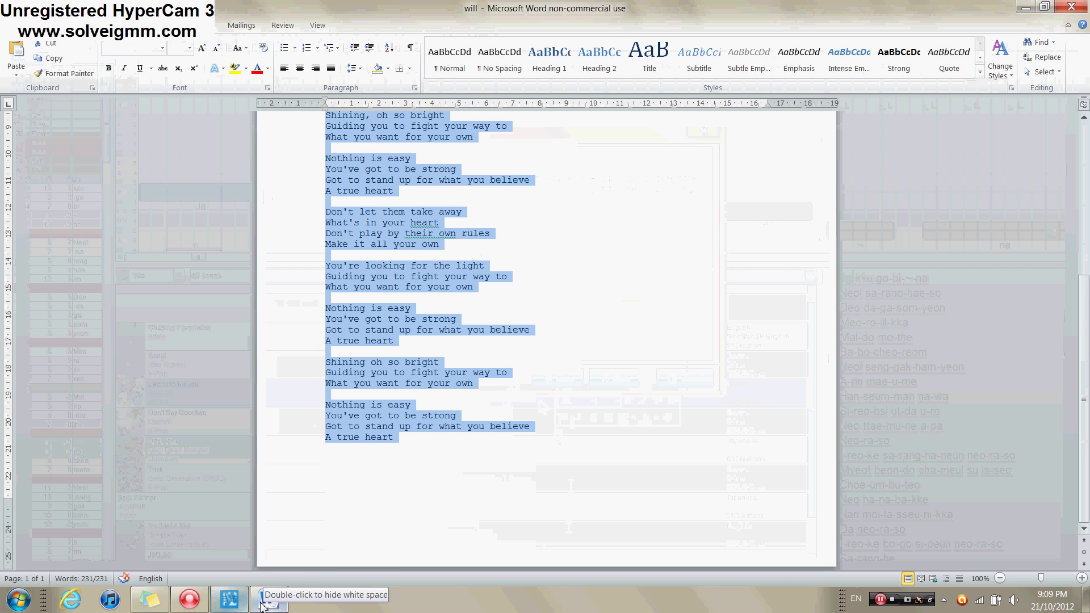
left_click(231, 603)
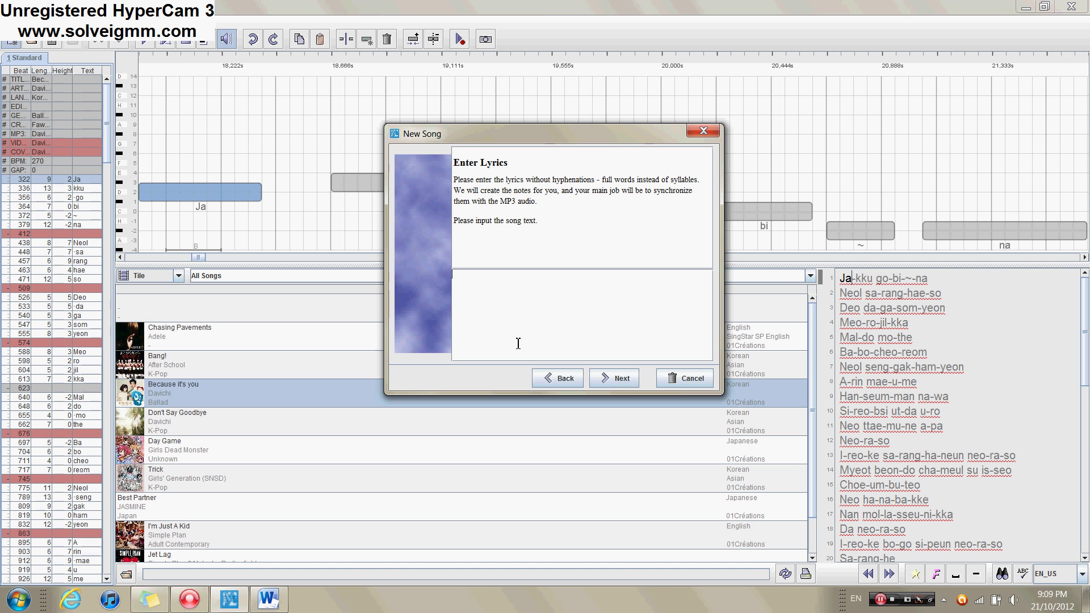
key("ctrl+v")
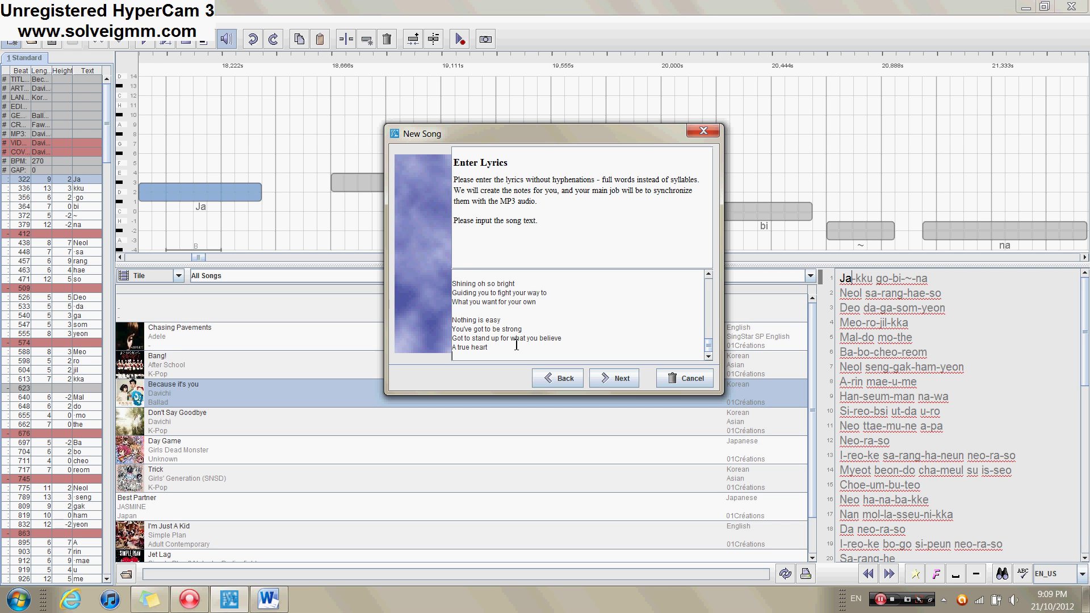
Step: Remove the blank lines between the verses throughout the pasted lyrics, then check the text through to its end
left_click(479, 310)
key("BackSpace")
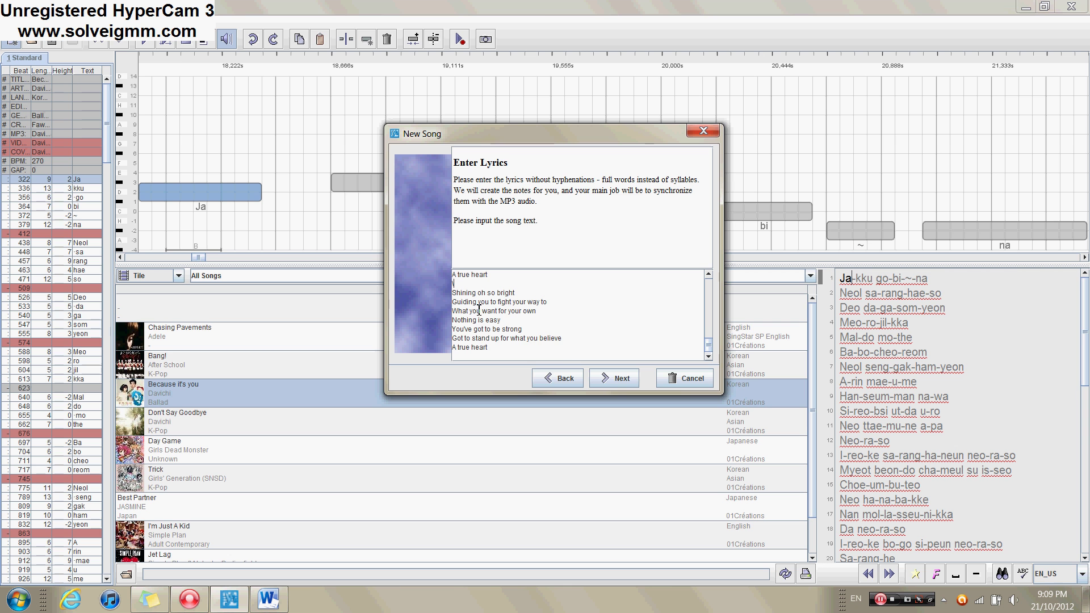
key("BackSpace")
key("Down")
key("Down")
key("Down")
key("Down")
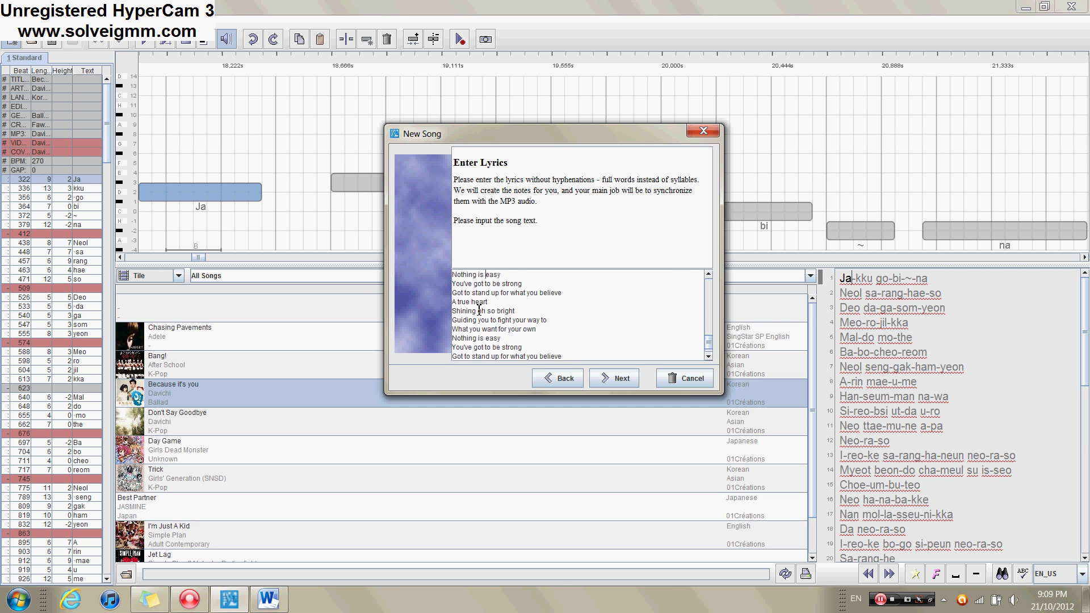
key("BackSpace")
key("Up")
key("Up")
key("Up")
key("Up")
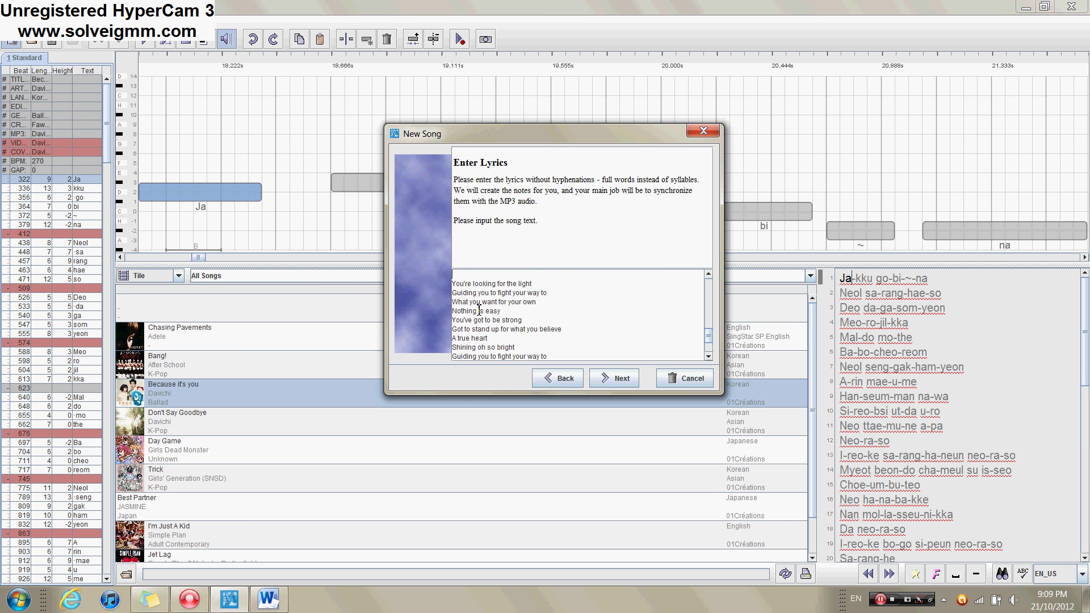
key("BackSpace")
key("Up")
key("Up")
key("Up")
key("Up")
key("Up")
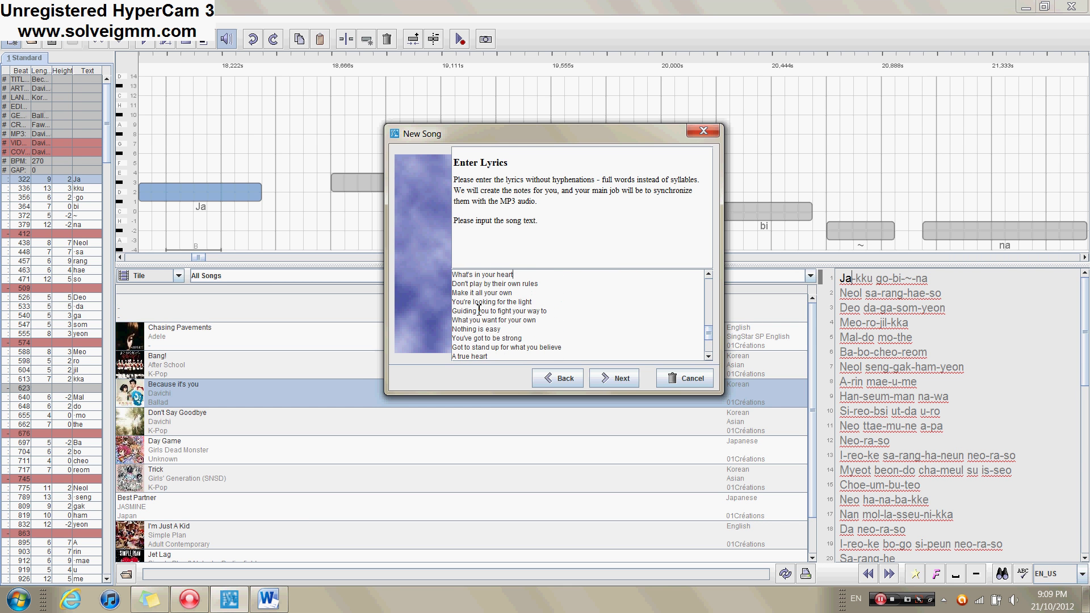
key("Down")
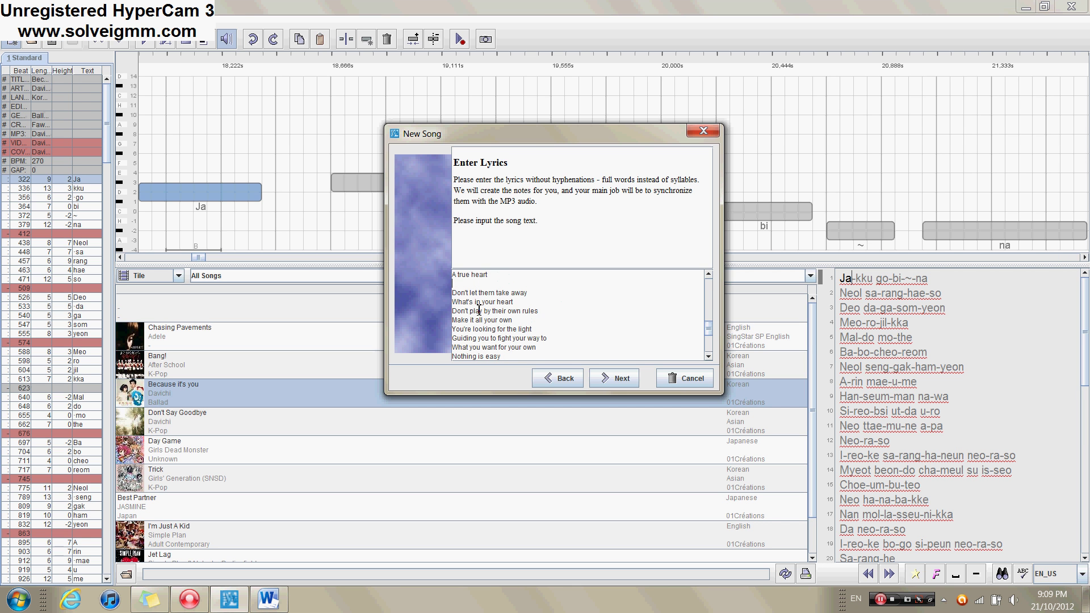
key("BackSpace")
key("Up")
key("Up")
key("Up")
key("Up")
key("Up")
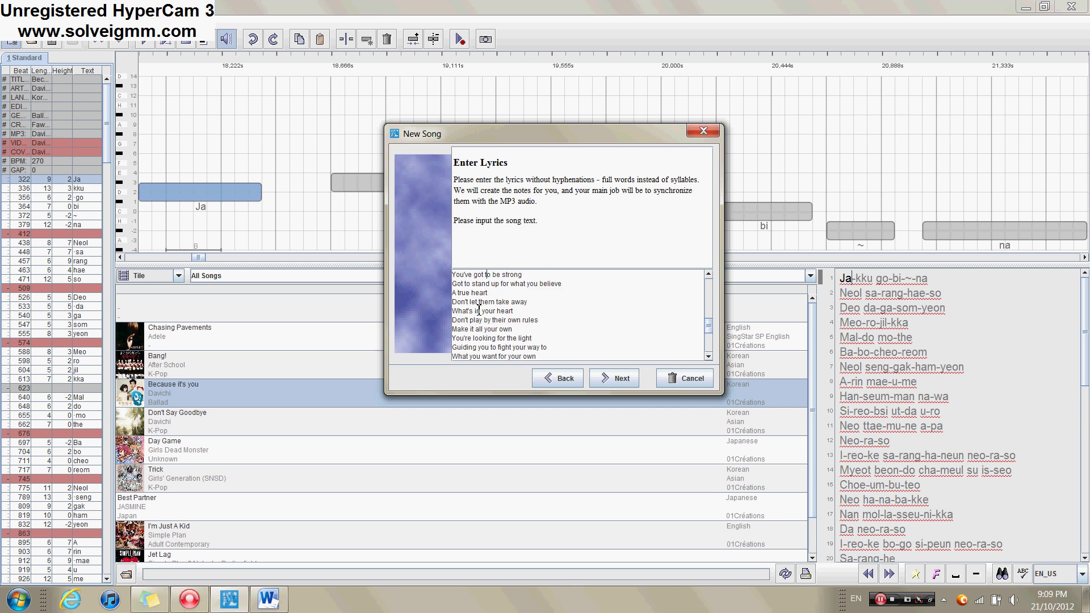
key("BackSpace")
key("Up")
key("Up")
key("Up")
key("Up")
key("Up")
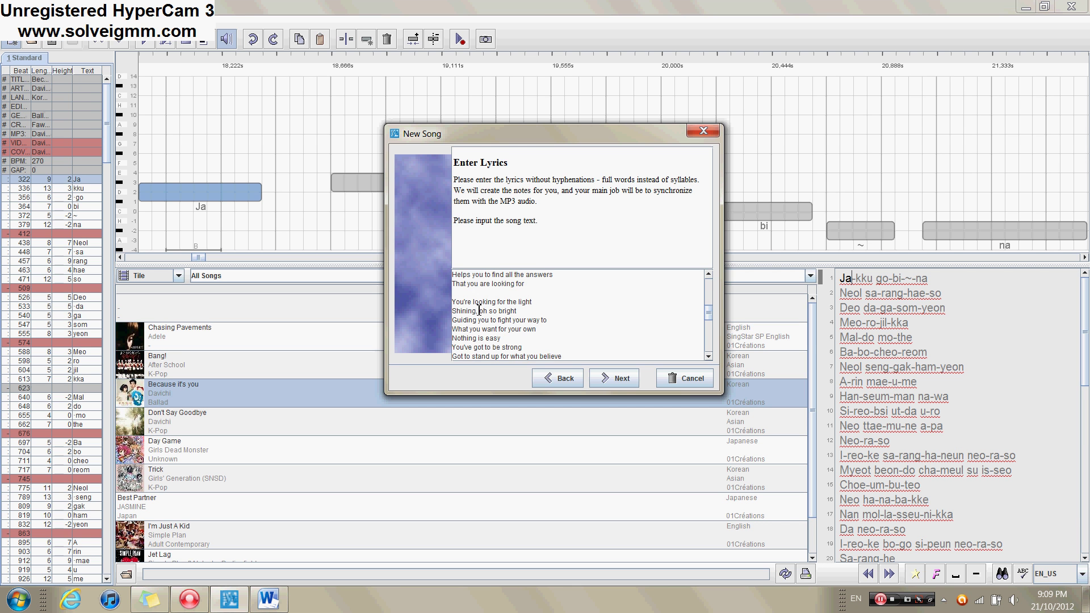
key("BackSpace")
key("Up")
key("Up")
key("Up")
key("Up")
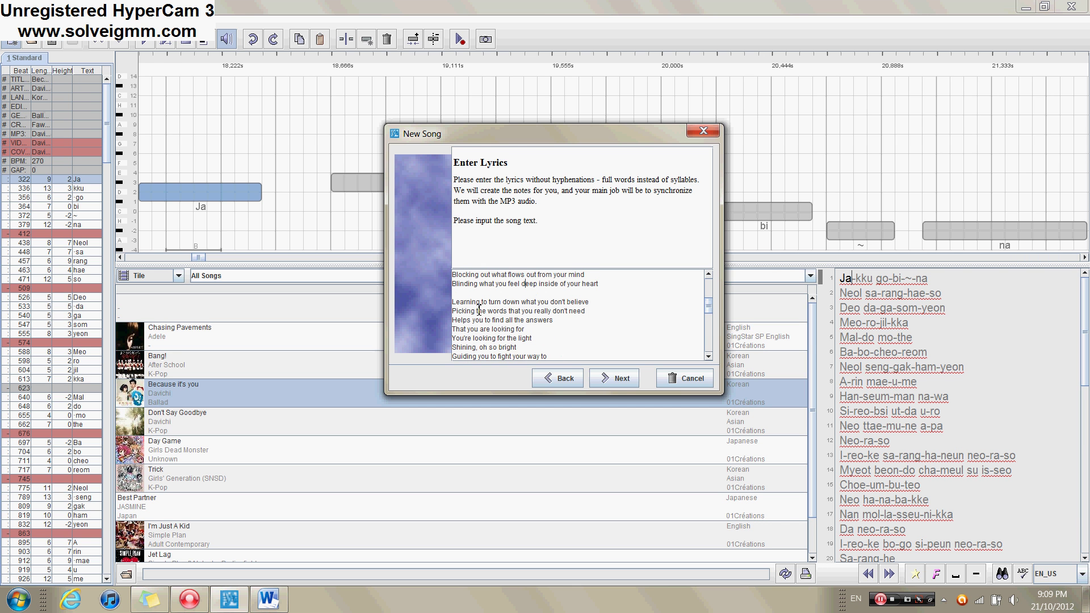
key("Up")
key("Up")
key("Up")
key("Up")
key("Up")
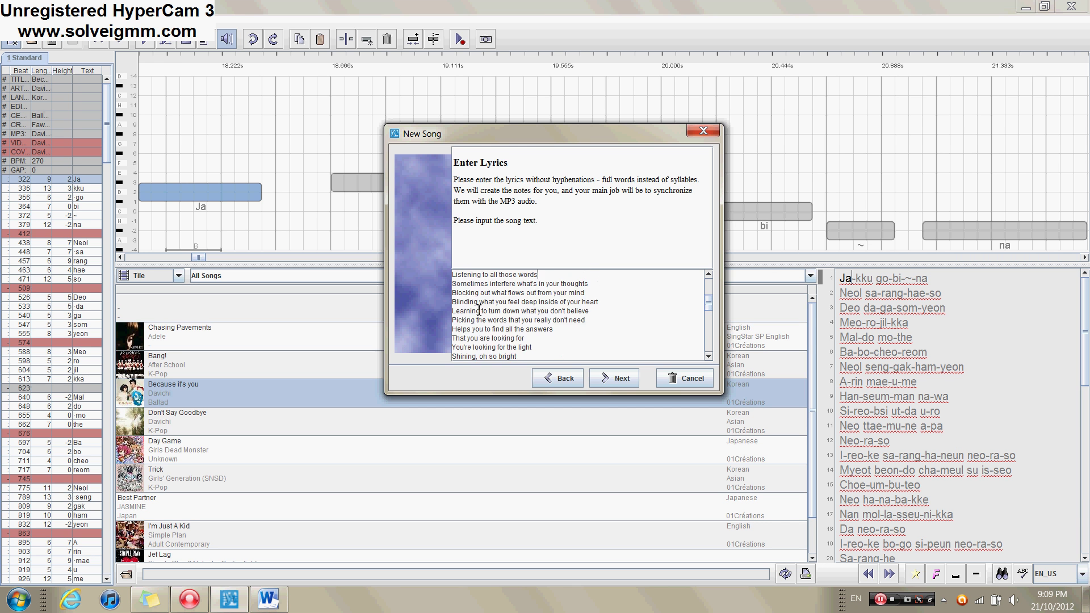
key("BackSpace")
key("Up")
key("Up")
key("Up")
key("Up")
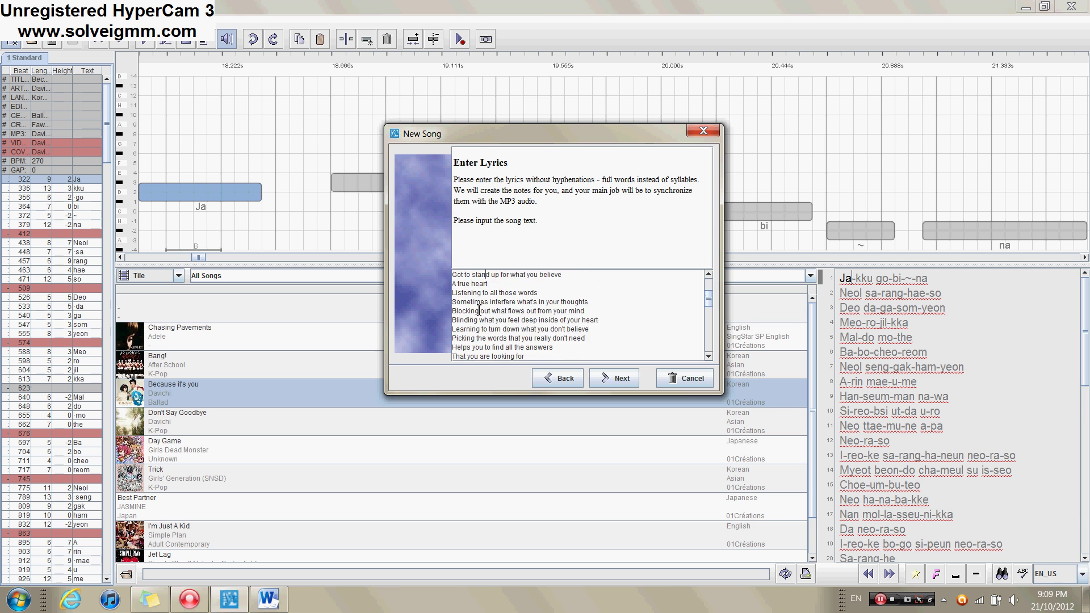
type("What you want for your own")
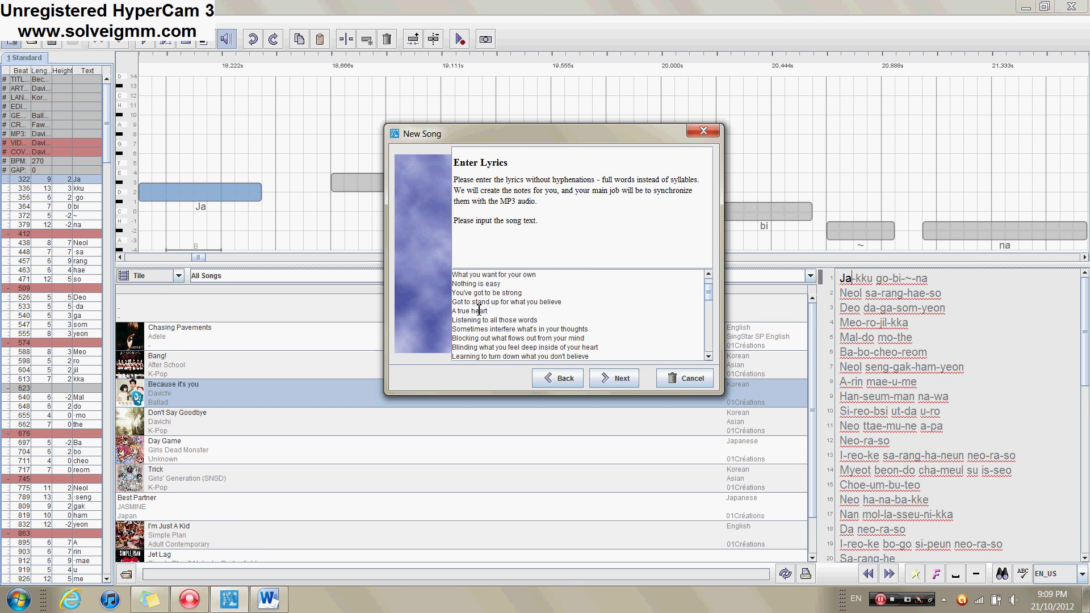
key("Up")
key("Up")
key("Up")
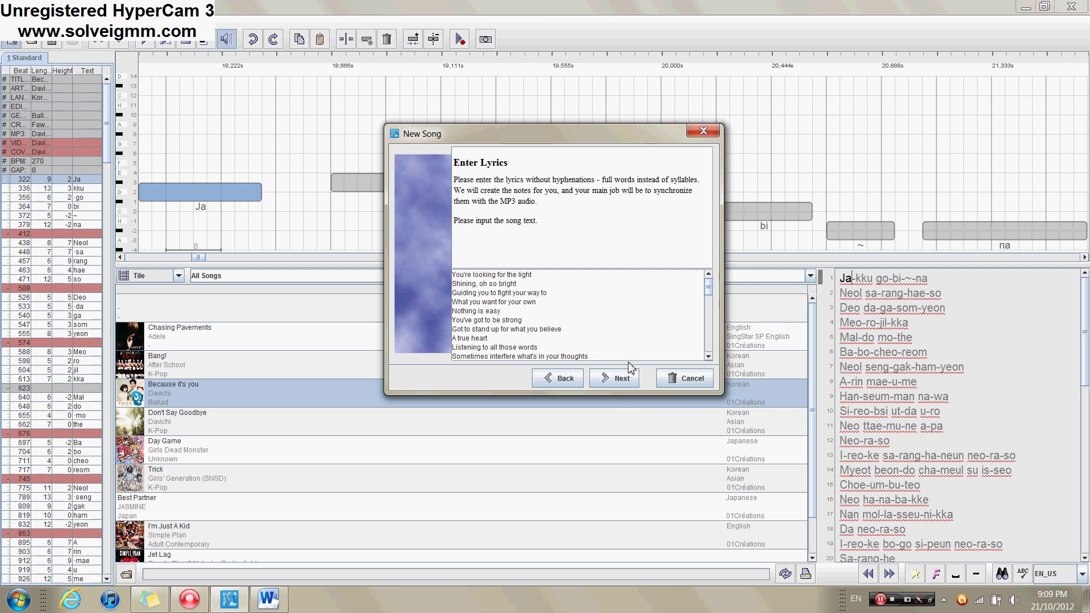
left_click_drag(710, 293, 709, 353)
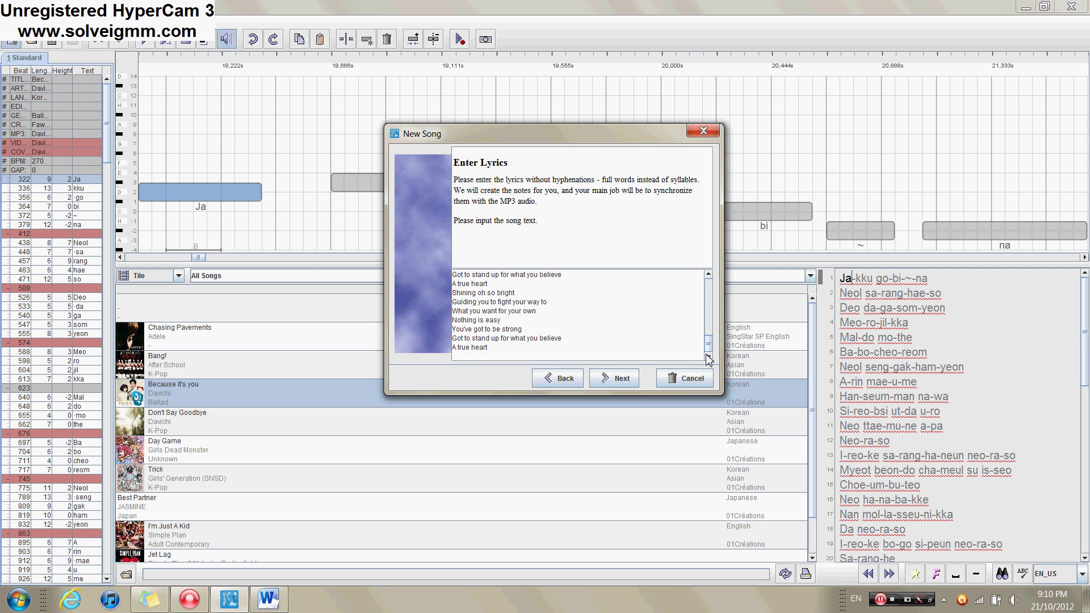
Step: Choose the Will MP3 from the desktop as the new song's audio file, and continue to the header information
left_click(613, 379)
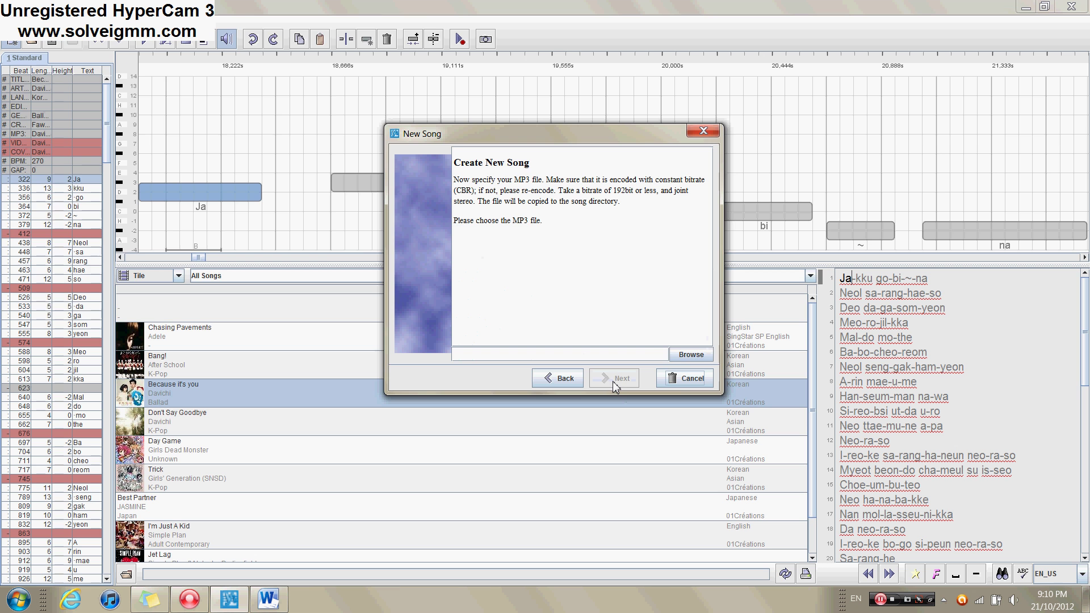
left_click(689, 355)
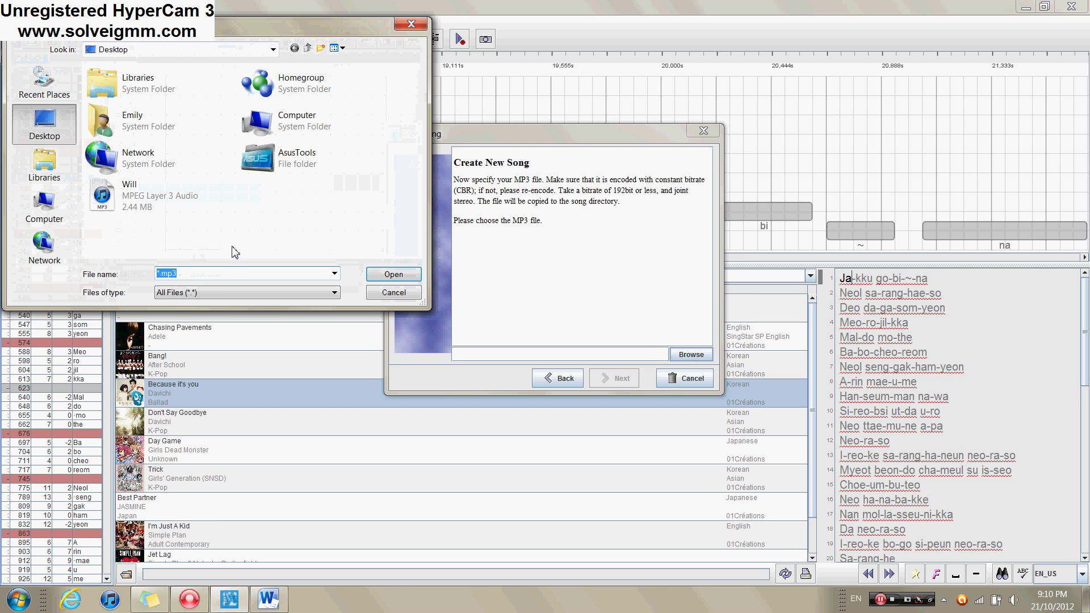
left_click(155, 199)
left_click_drag(154, 199, 129, 242)
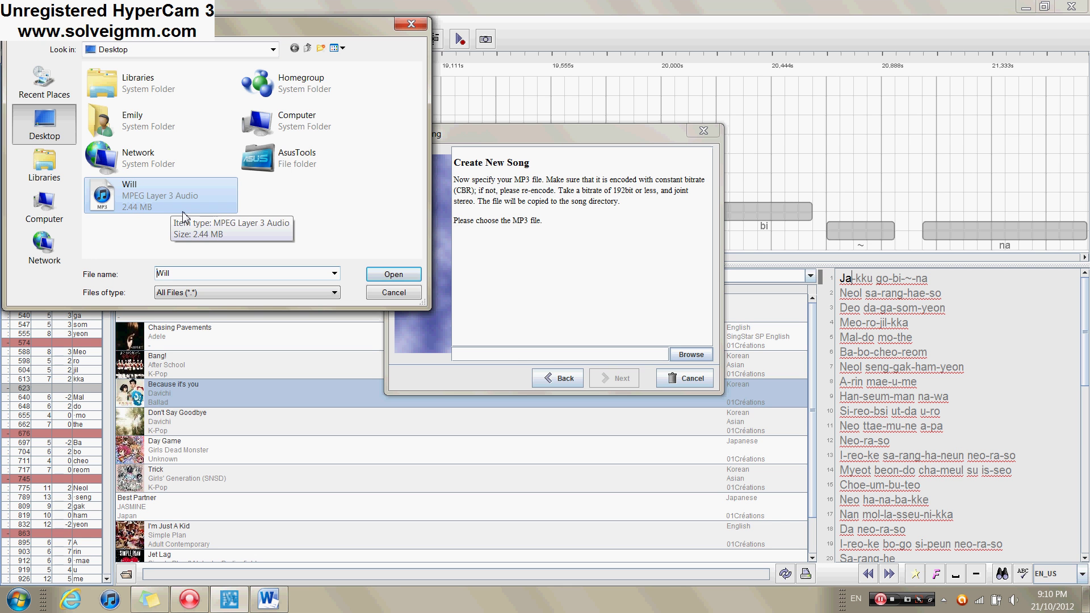
double_click(162, 206)
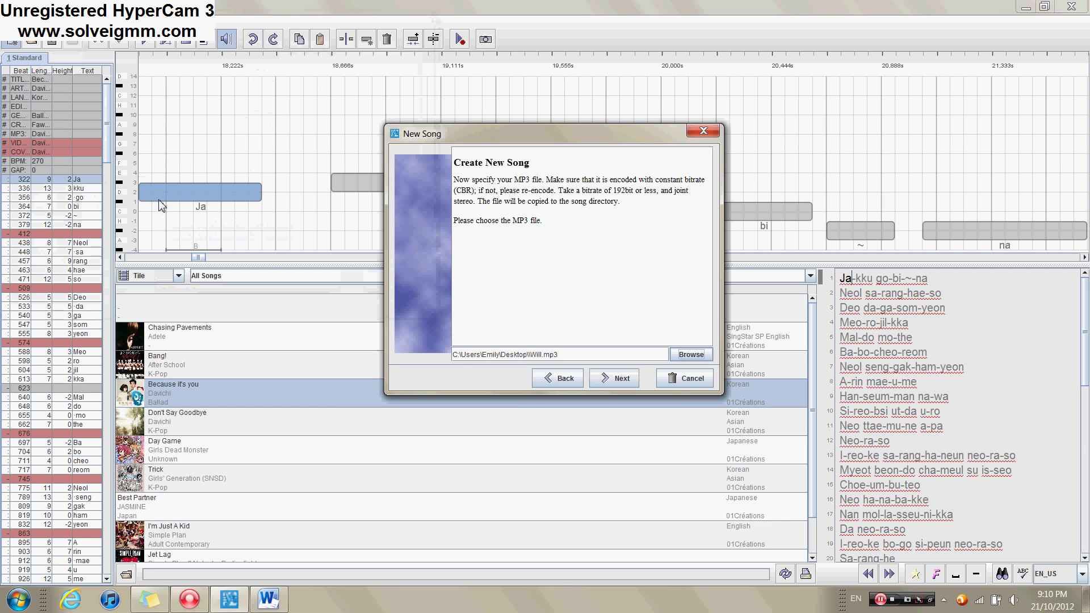
left_click(606, 386)
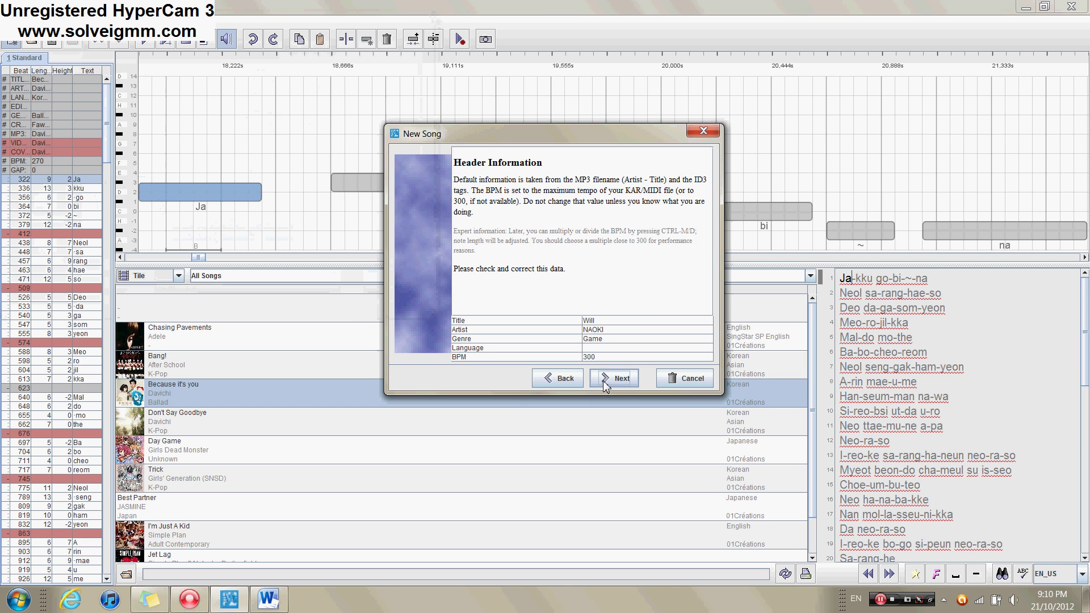
Step: Review the title, artist, genre and BPM in the song header, and set the language to English
left_click(620, 321)
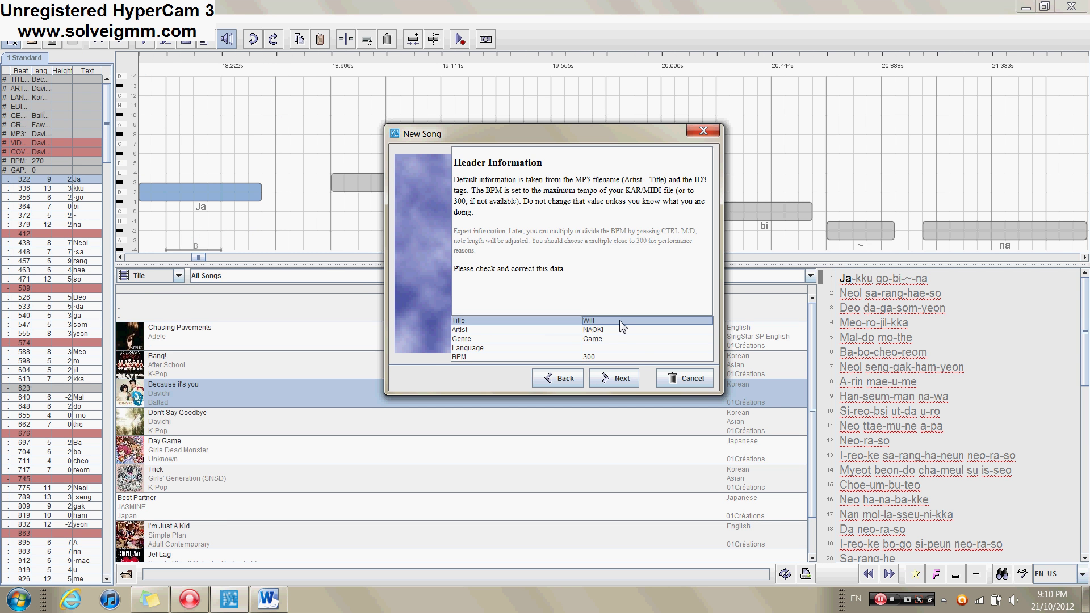
left_click(613, 339)
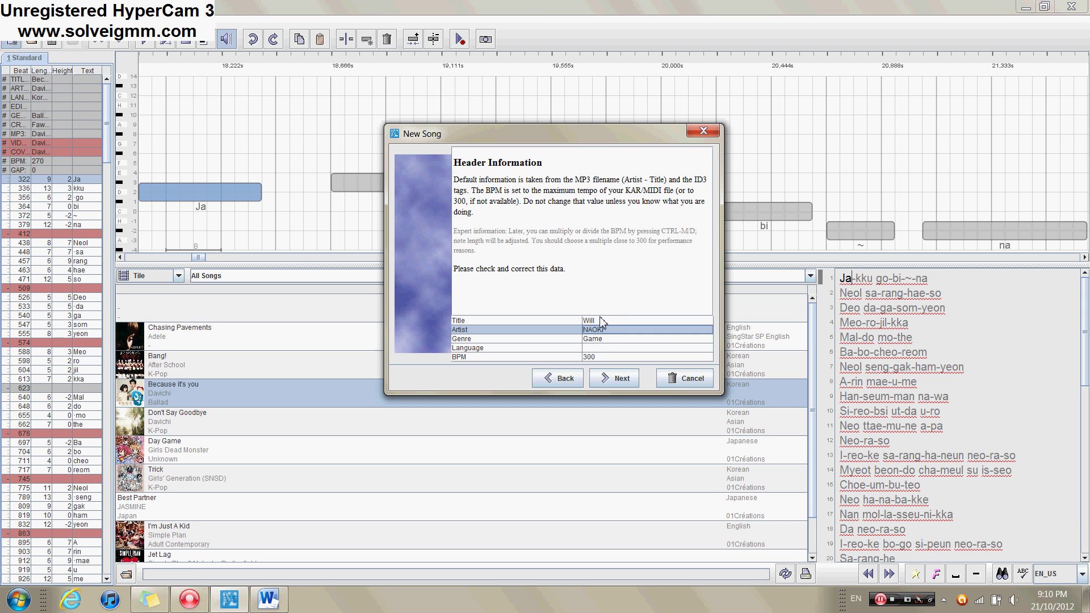
left_click(602, 321)
left_click(612, 347)
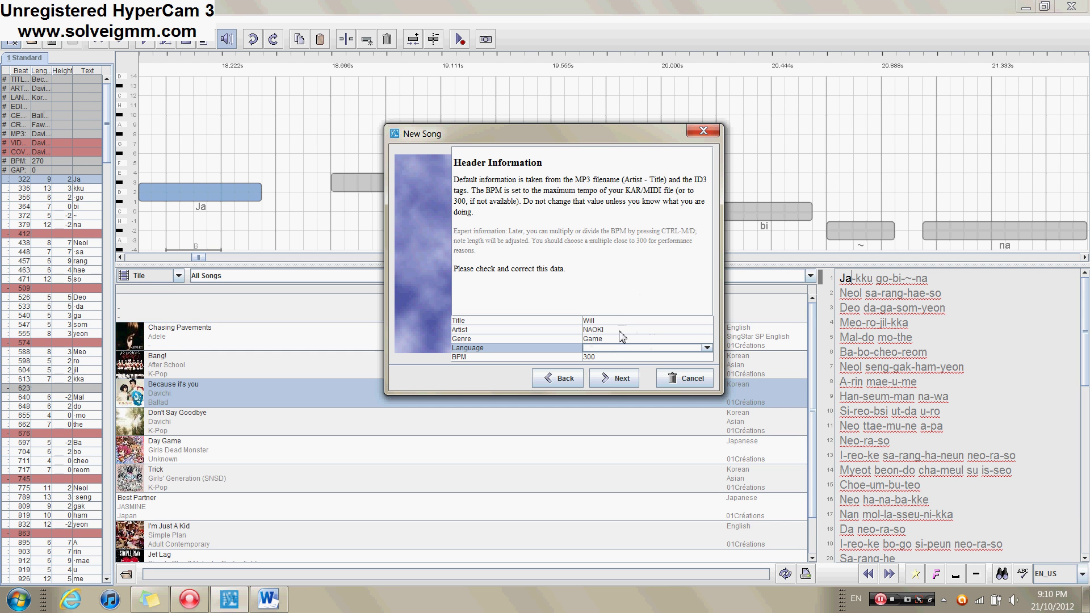
left_click(705, 348)
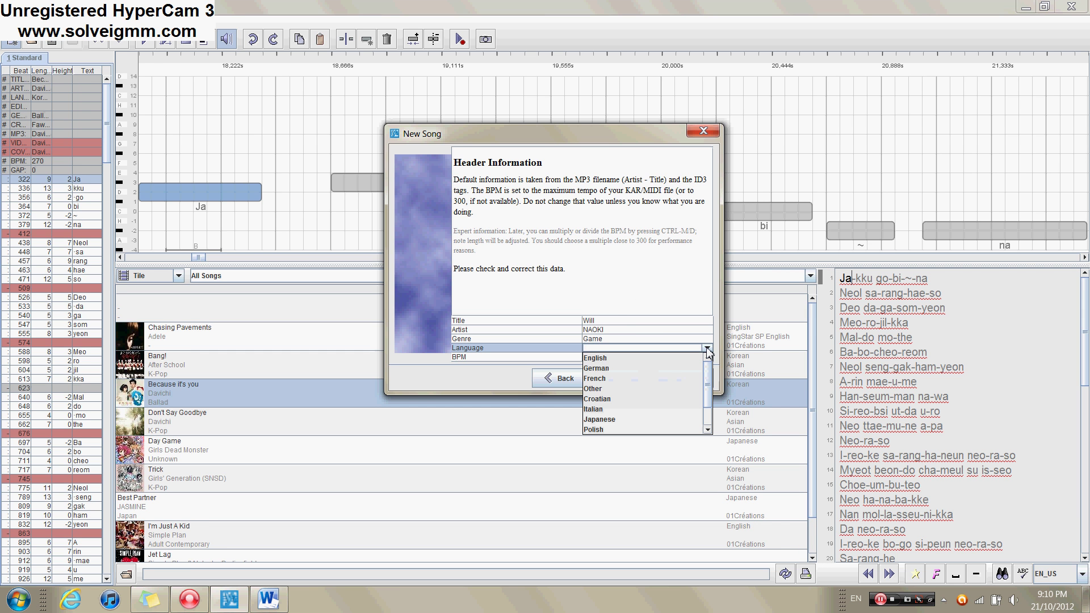
left_click(633, 350)
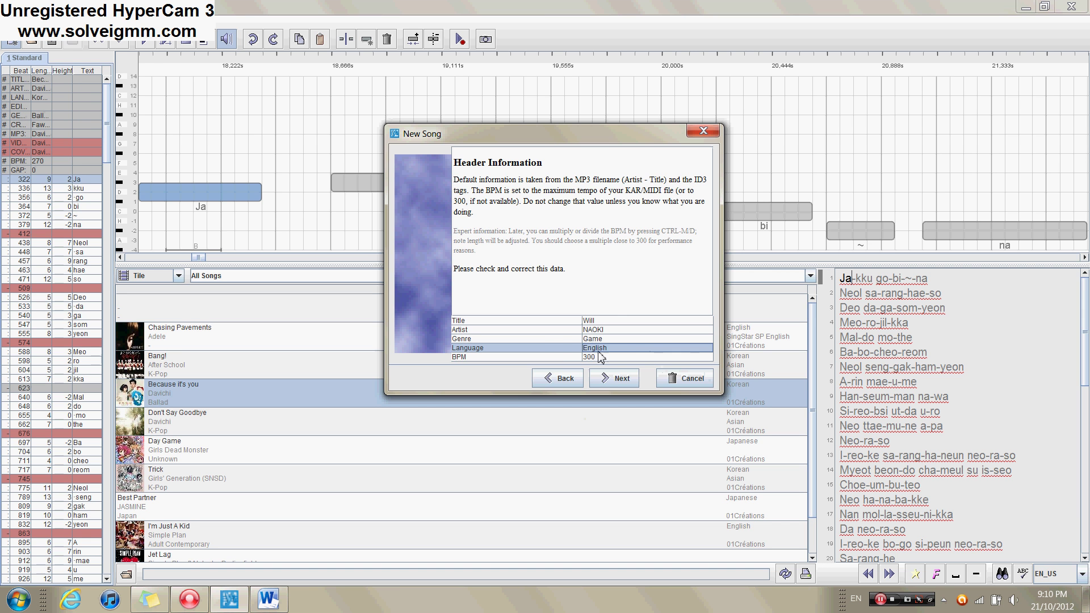
left_click(566, 339)
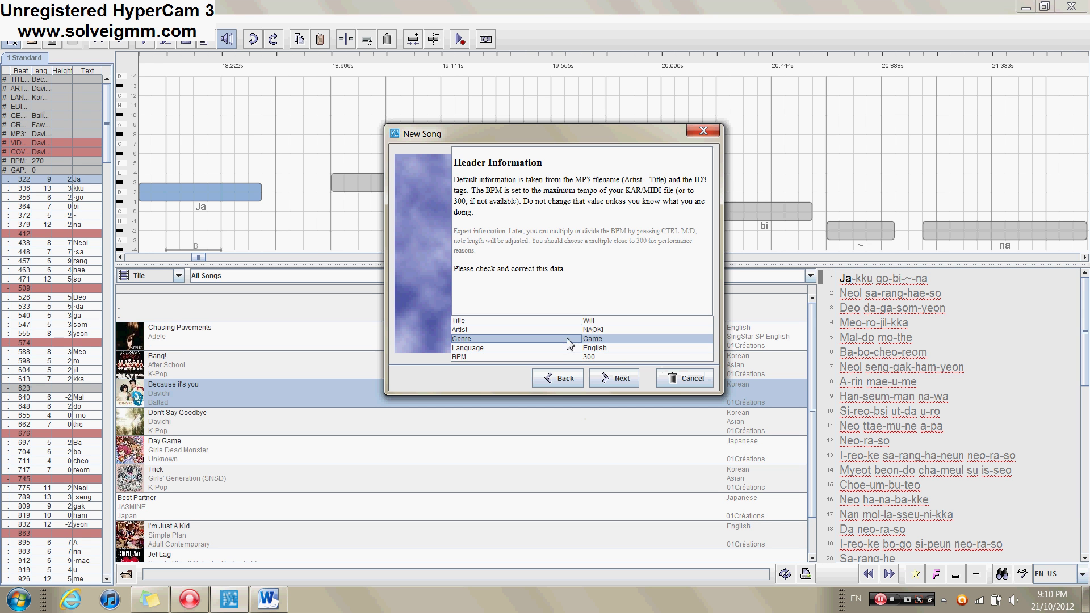
left_click(593, 358)
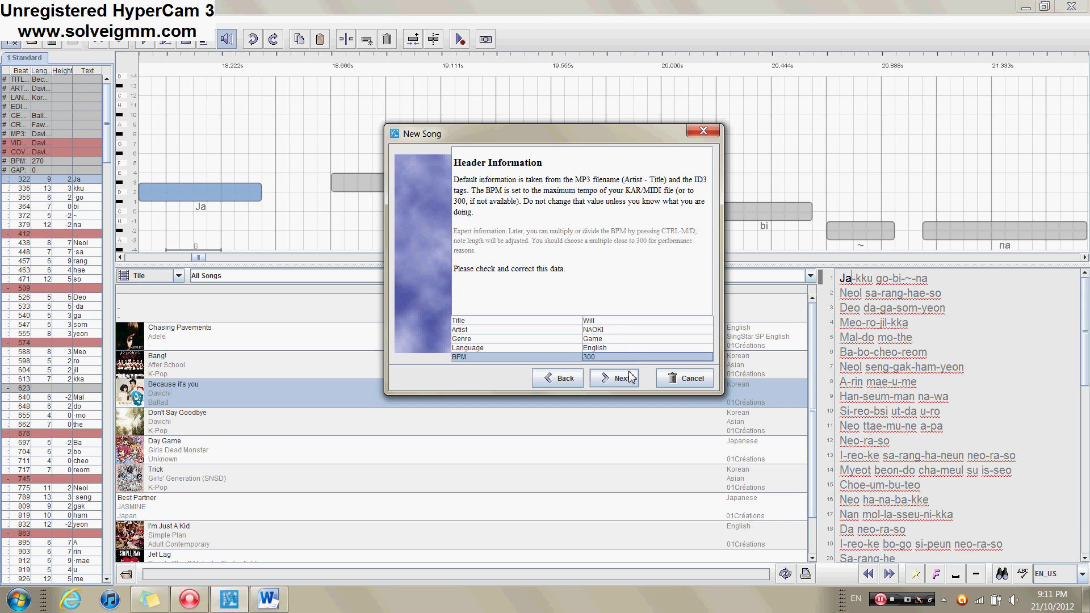
Step: Start BpmAnalyzer from the MixMeister BPM Analyzer folder on the SDATA1 (D:) drive
left_click(17, 601)
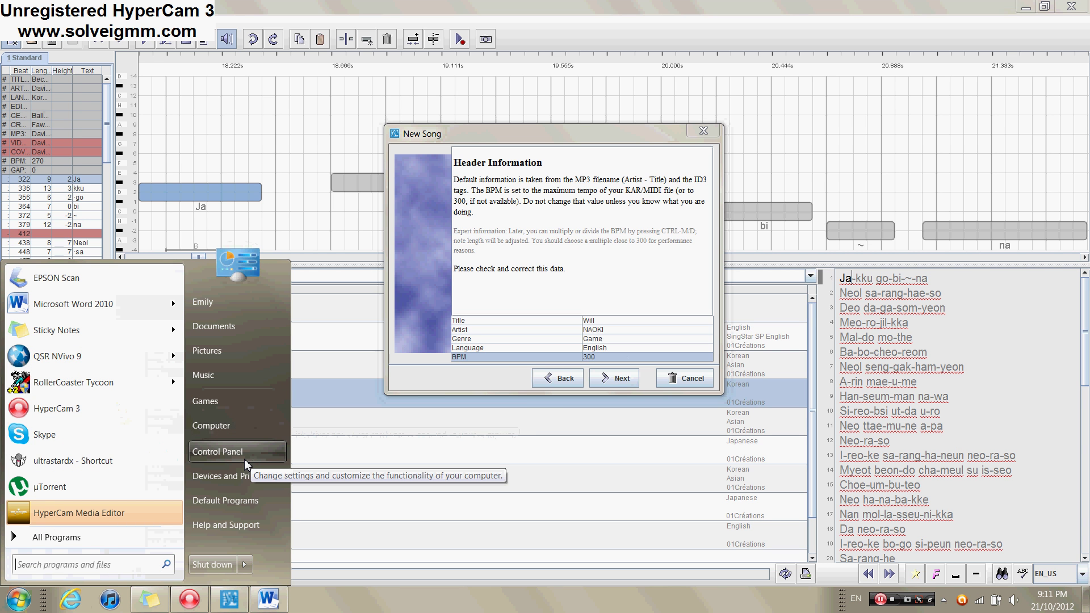
left_click(238, 427)
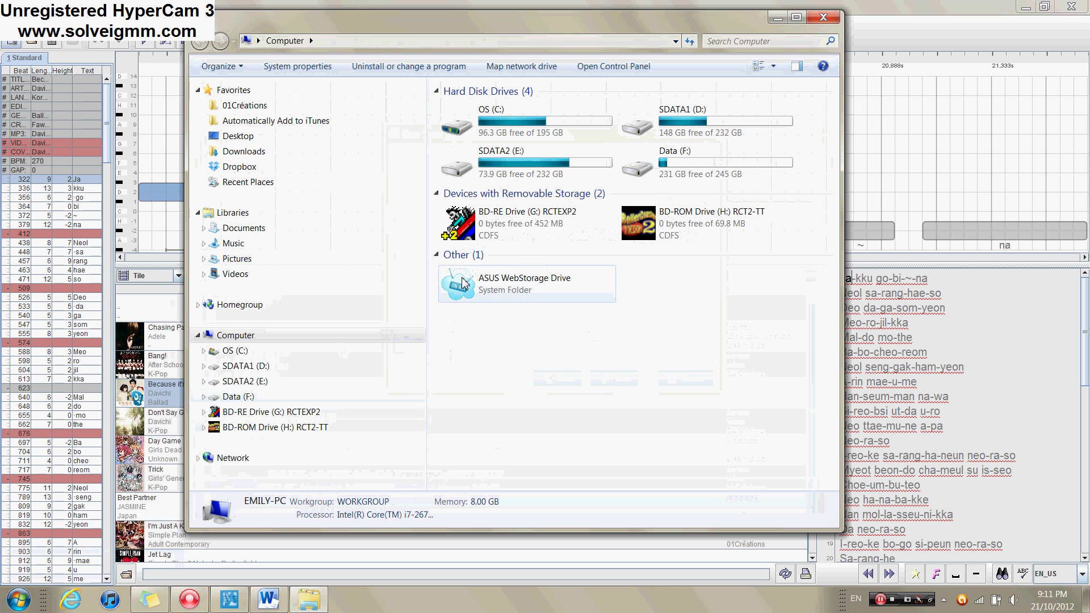
double_click(728, 132)
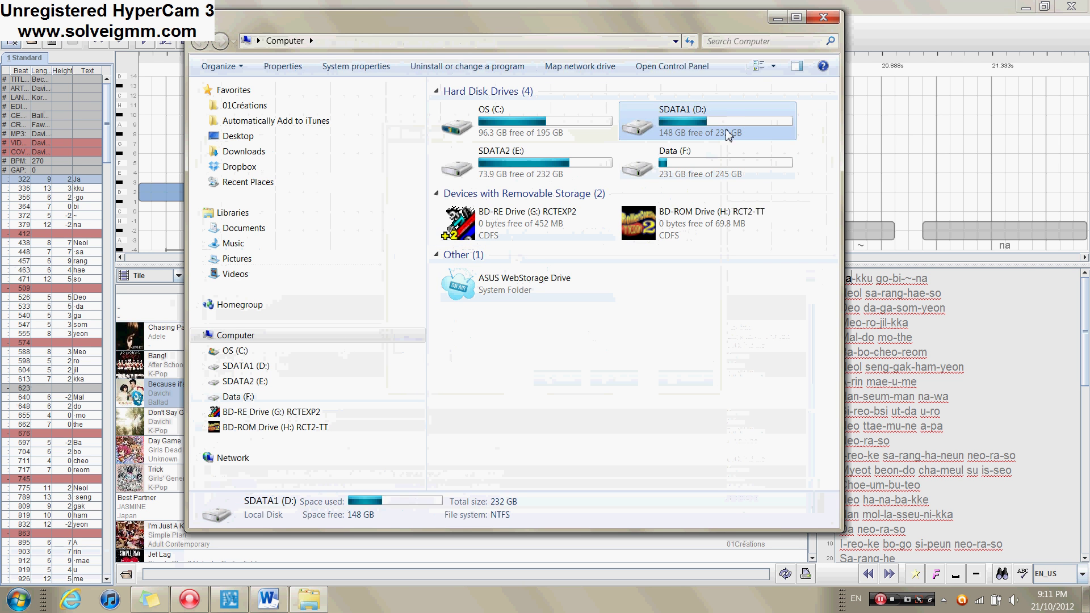
double_click(515, 124)
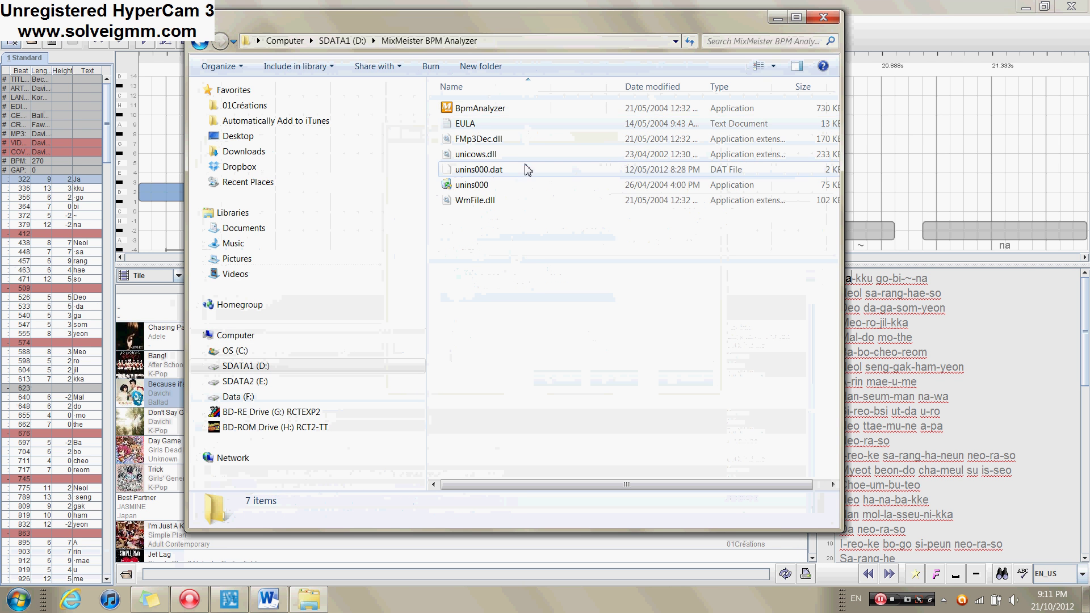
double_click(508, 109)
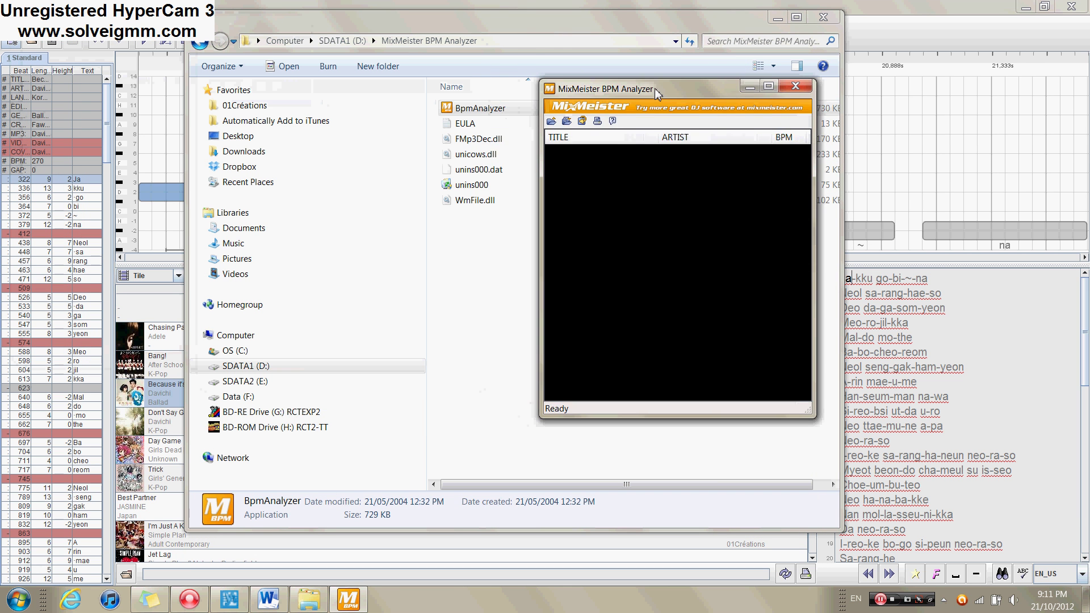
Step: Analyze the songs in the Desktop folder to read Will's BPM, and close BPM Analyzer and its Explorer window
left_click(511, 120)
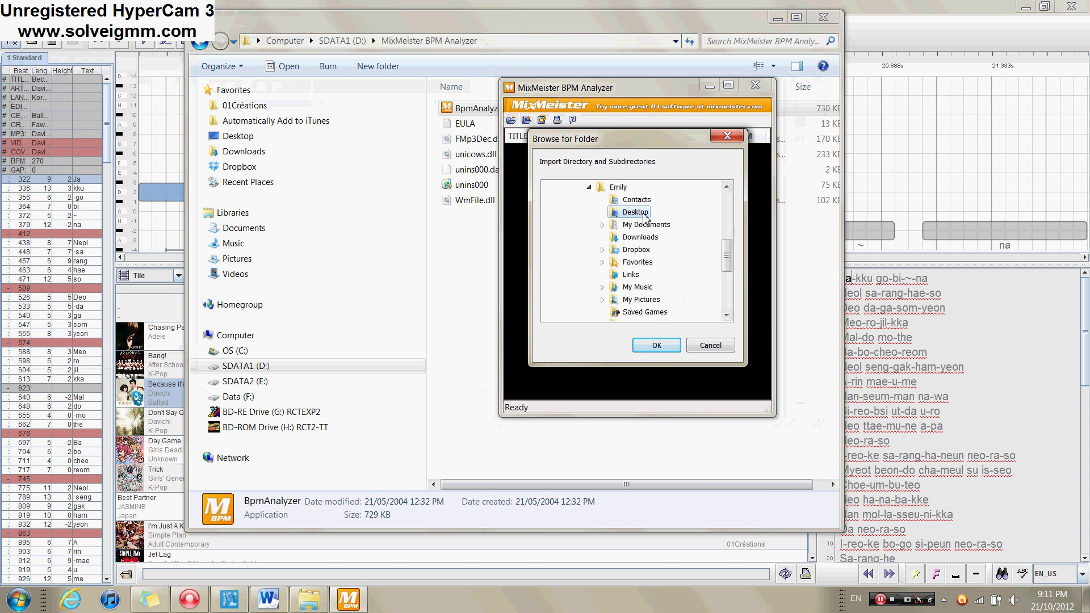
left_click(656, 345)
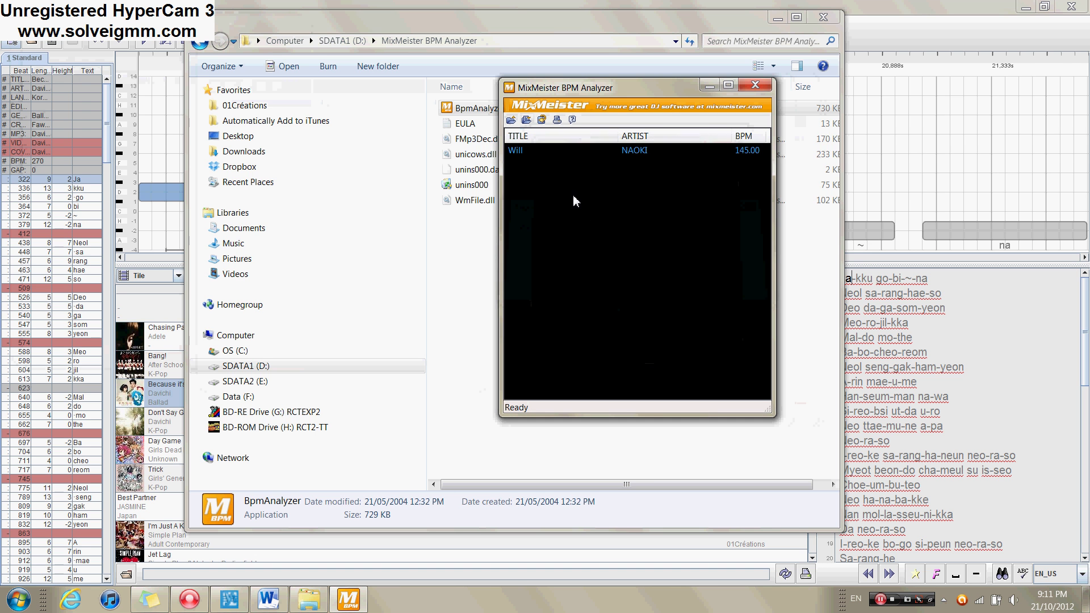
left_click_drag(747, 152, 749, 159)
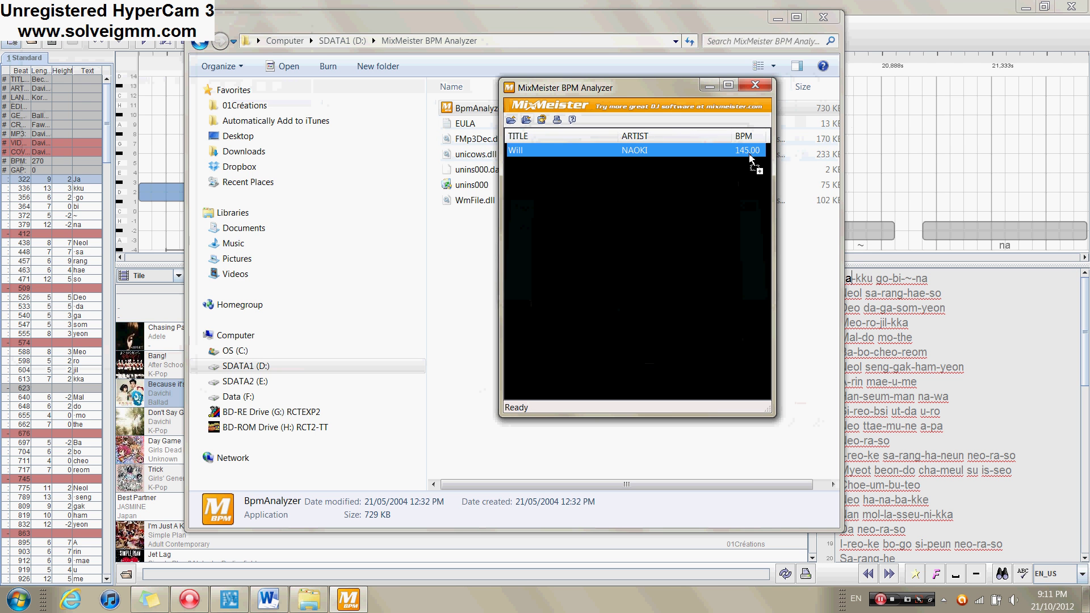
left_click(778, 19)
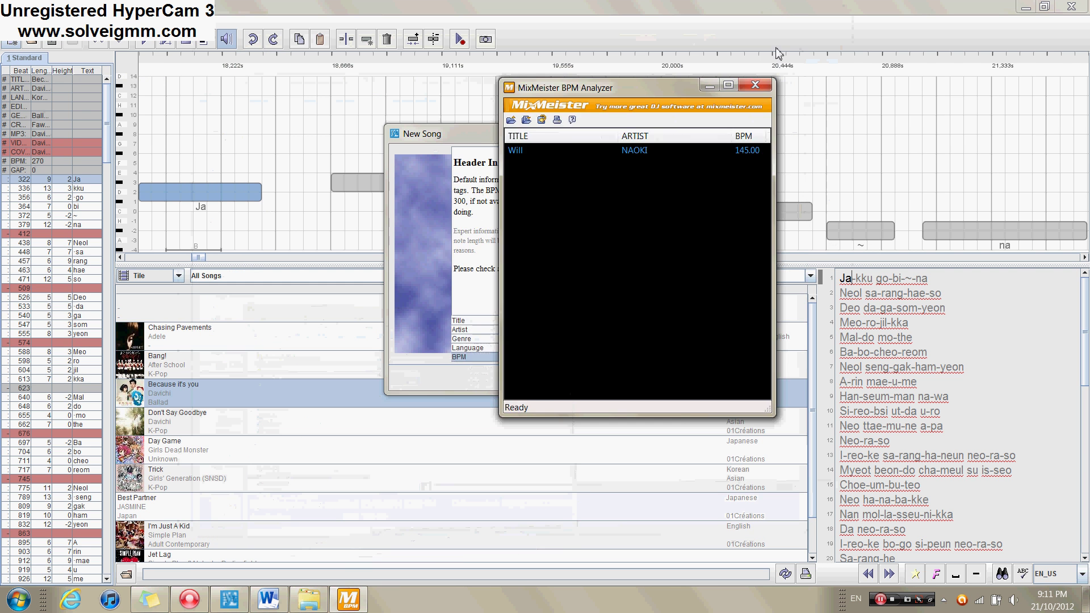
left_click(755, 84)
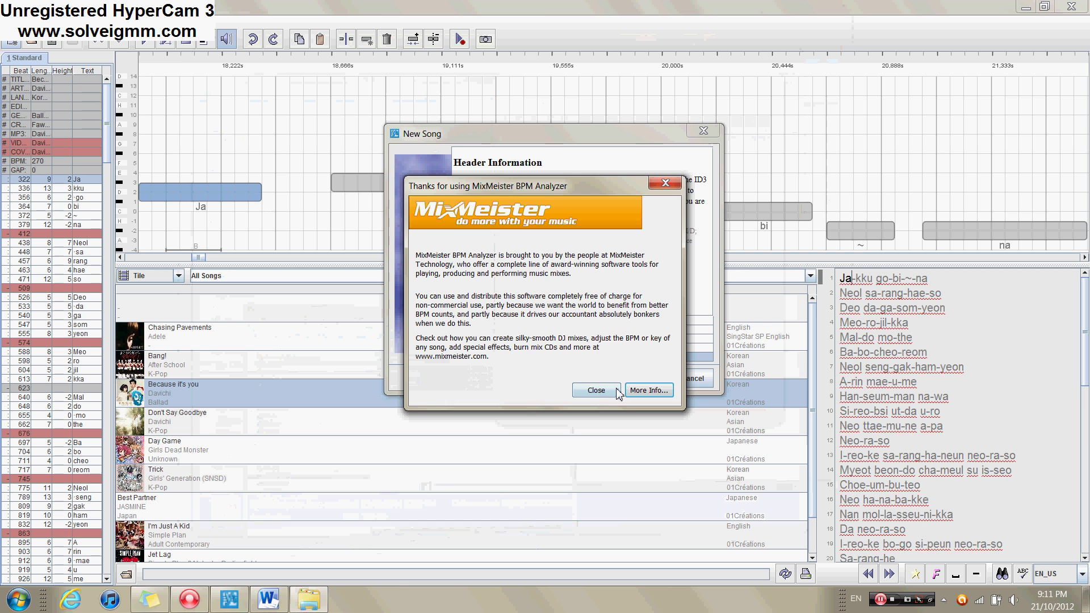
left_click(598, 391)
Step: Set the BPM in the new song's header information to 145
double_click(620, 357)
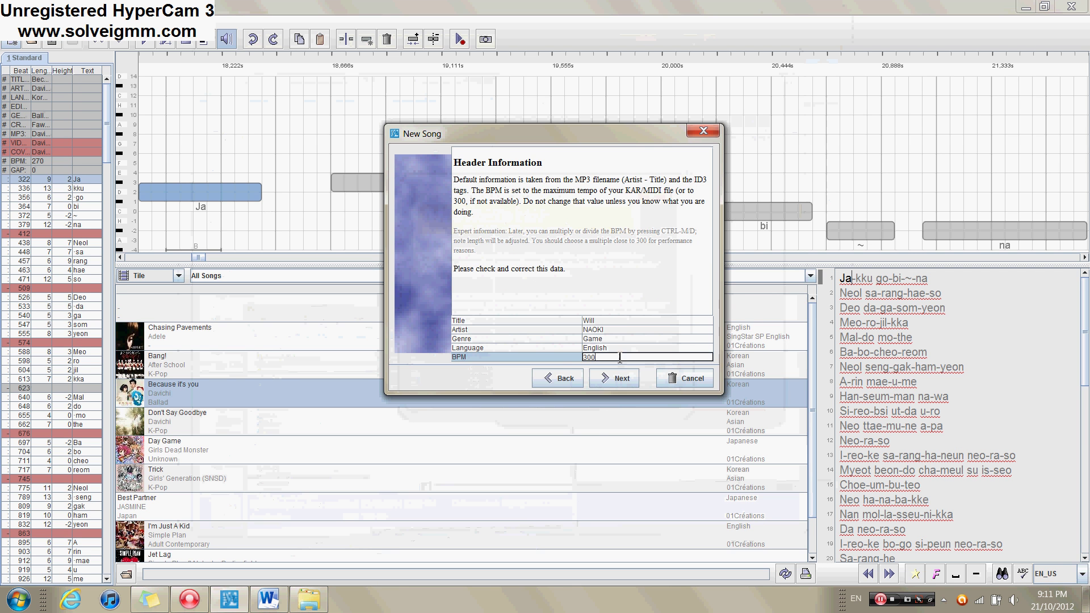
key("ctrl+a")
type("145")
left_click(572, 356)
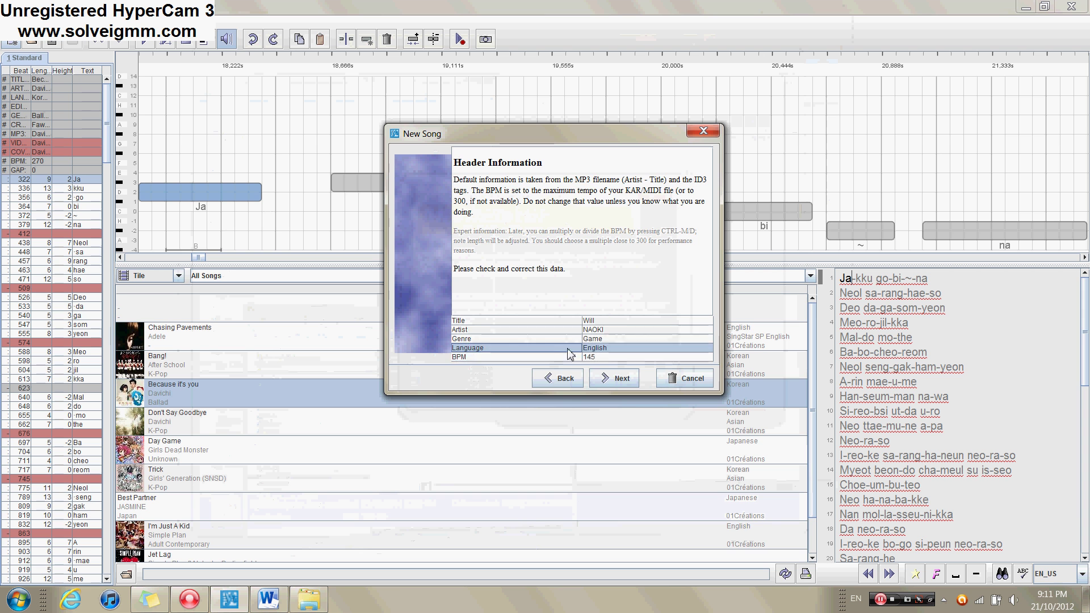
Step: Leave the new song's folder and edition blank, and finish creating the song file
left_click(619, 379)
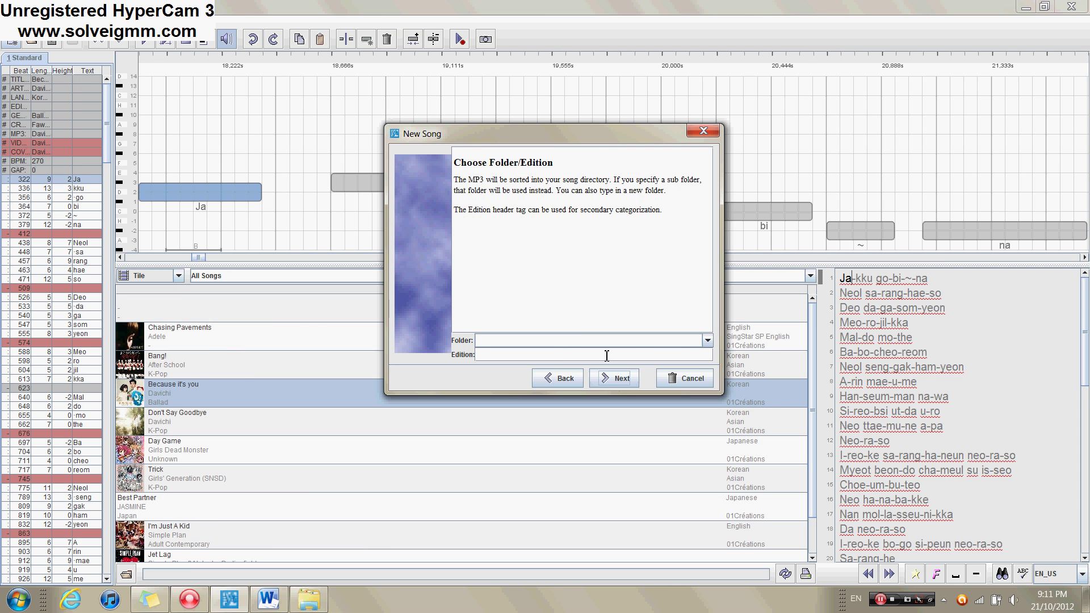
left_click(616, 384)
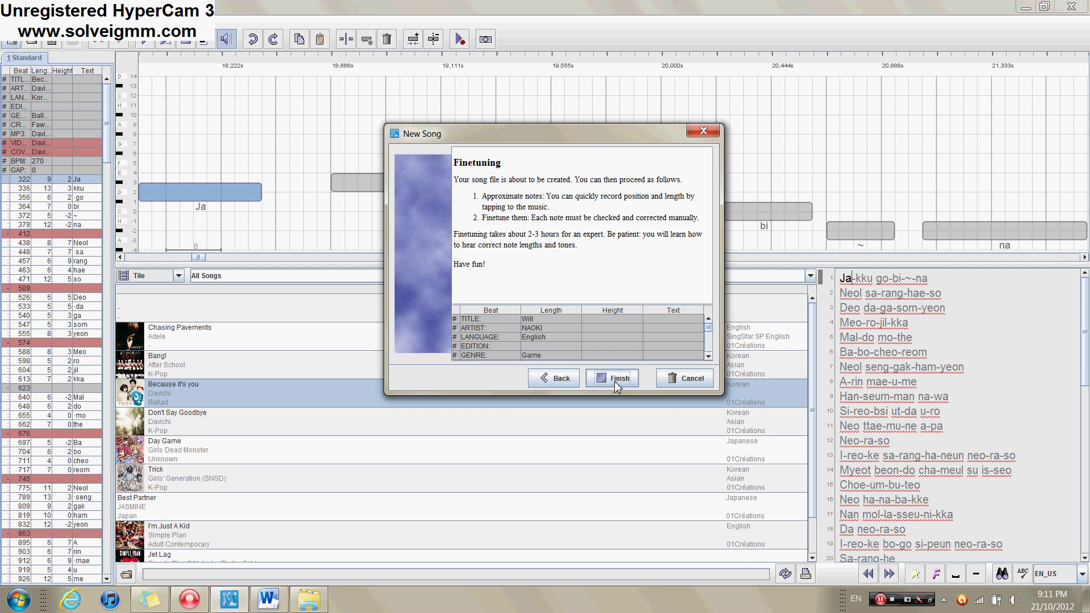
left_click(623, 379)
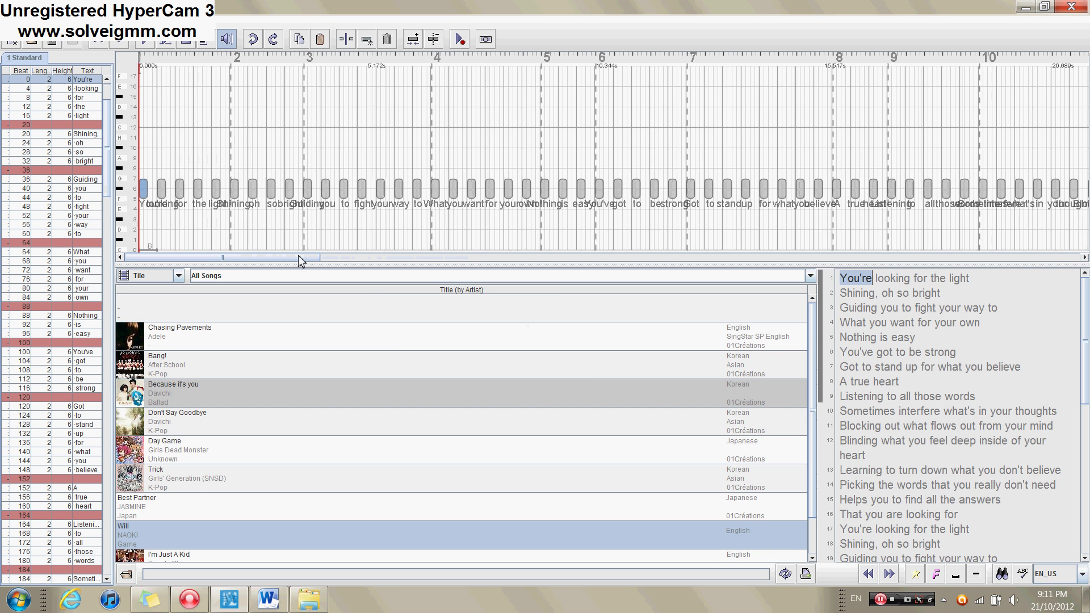
Step: Examine the note layout of the finished song "Because it's you" for comparison, and reopen Will
mouse_move(301, 259)
left_mouse_down()
mouse_move(1050, 259)
mouse_move(280, 258)
left_mouse_up()
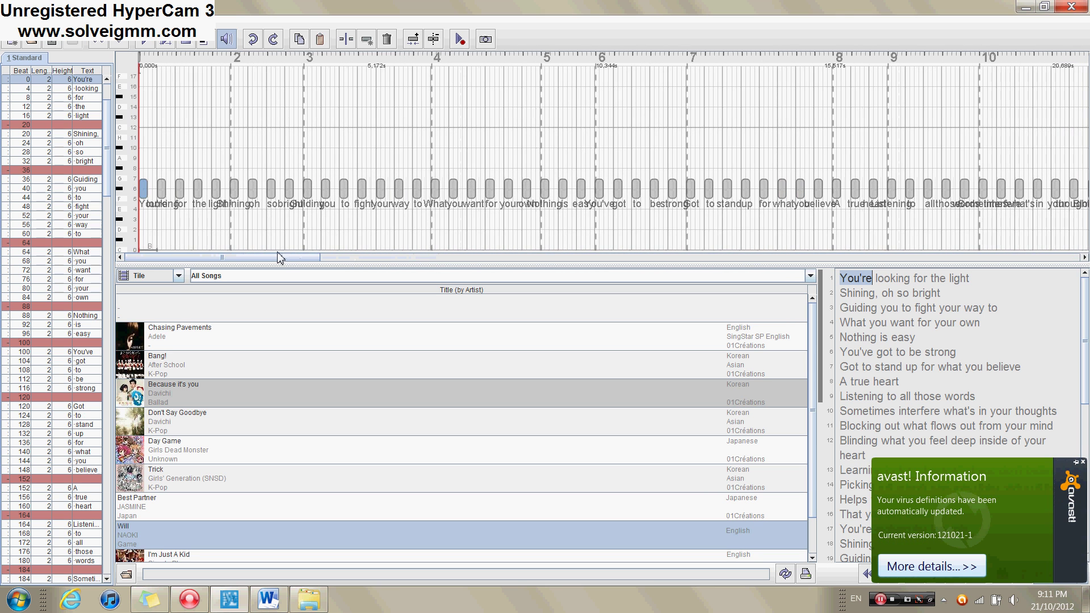
left_click(1084, 465)
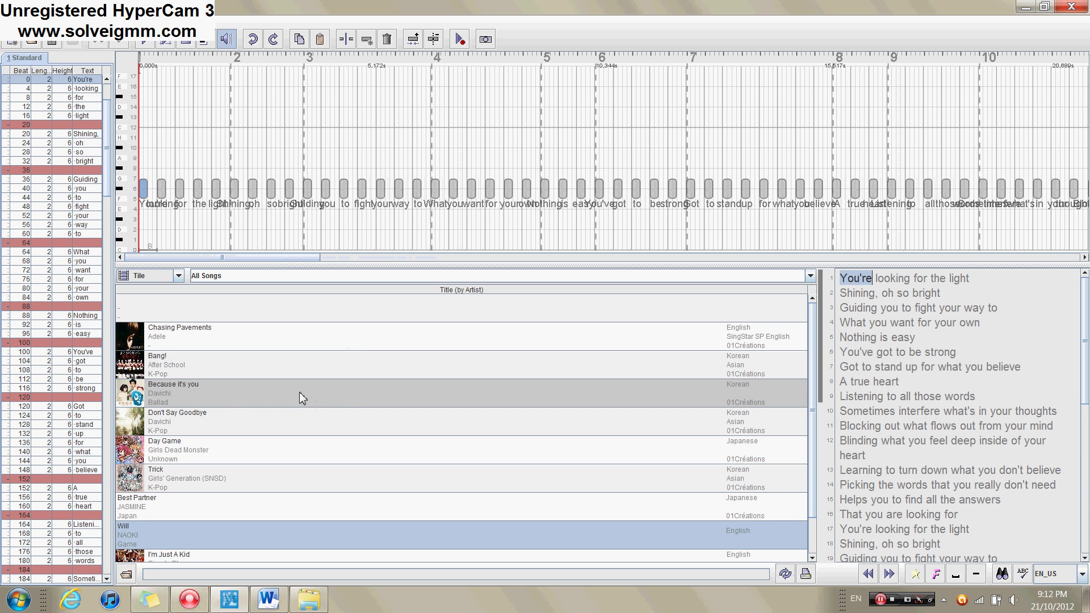
left_click(226, 396)
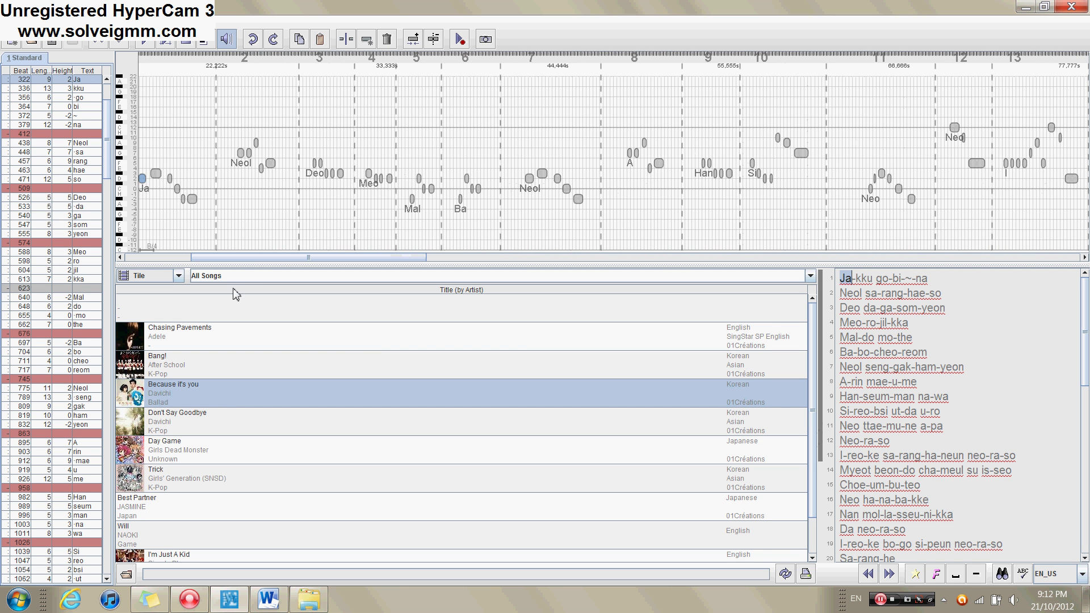
left_click_drag(249, 261, 760, 257)
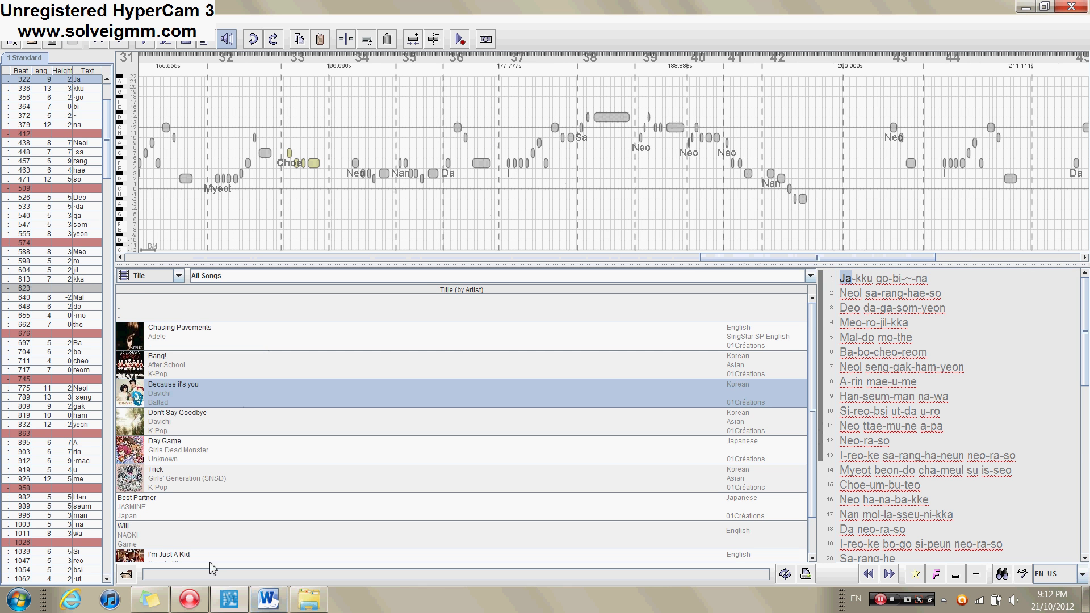
left_click(182, 541)
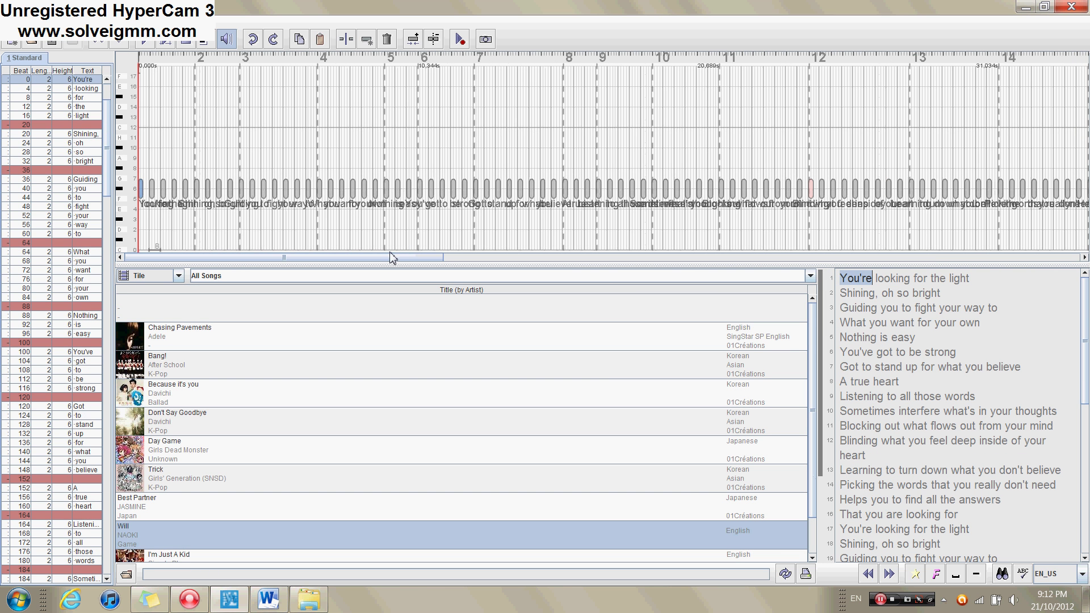
Step: Sound the piano key at the notes' pitch, and make the note grid slightly shorter to enlarge the song list and lyrics
left_click(130, 193)
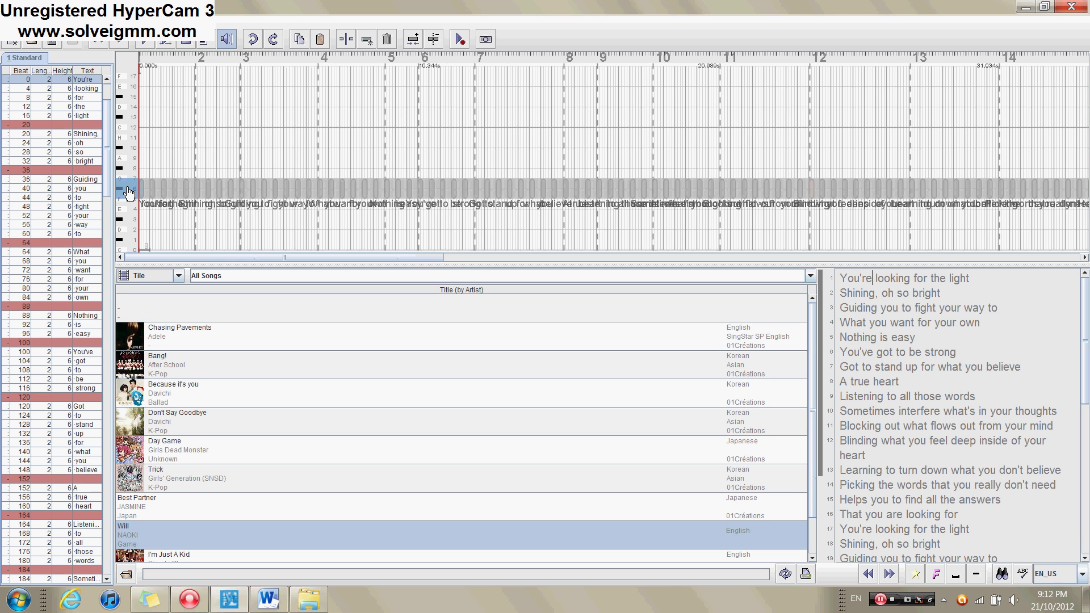
left_click_drag(363, 259, 426, 247)
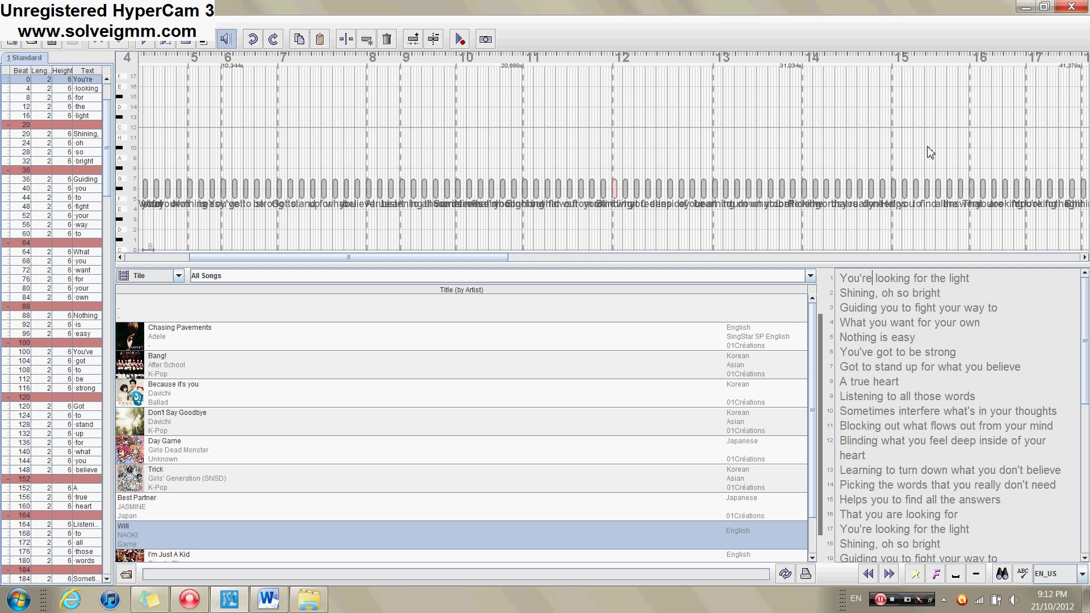
left_click_drag(714, 263, 693, 186)
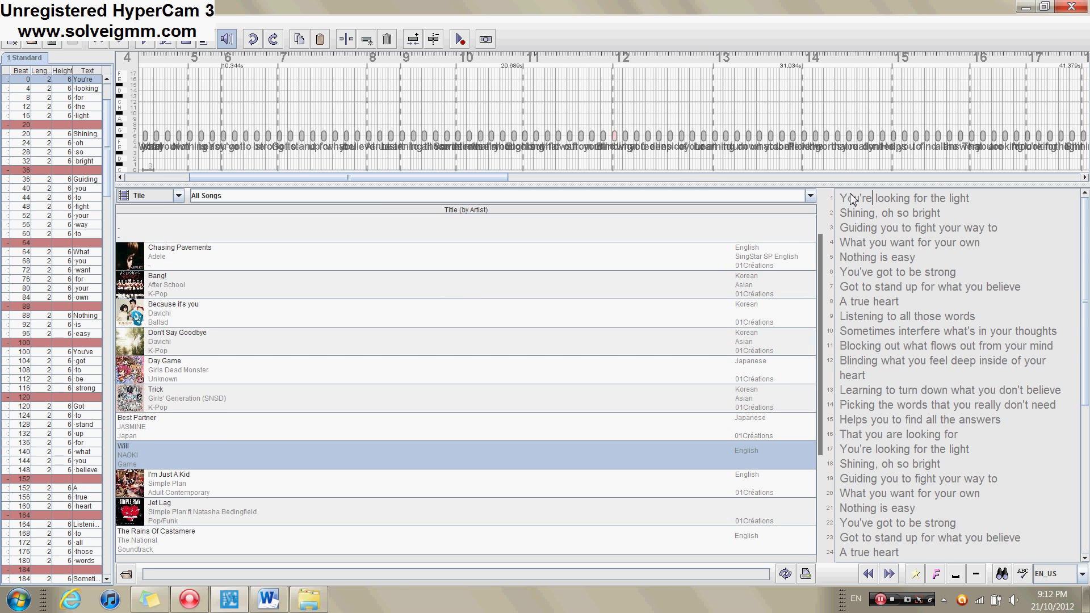
left_click_drag(848, 186, 840, 248)
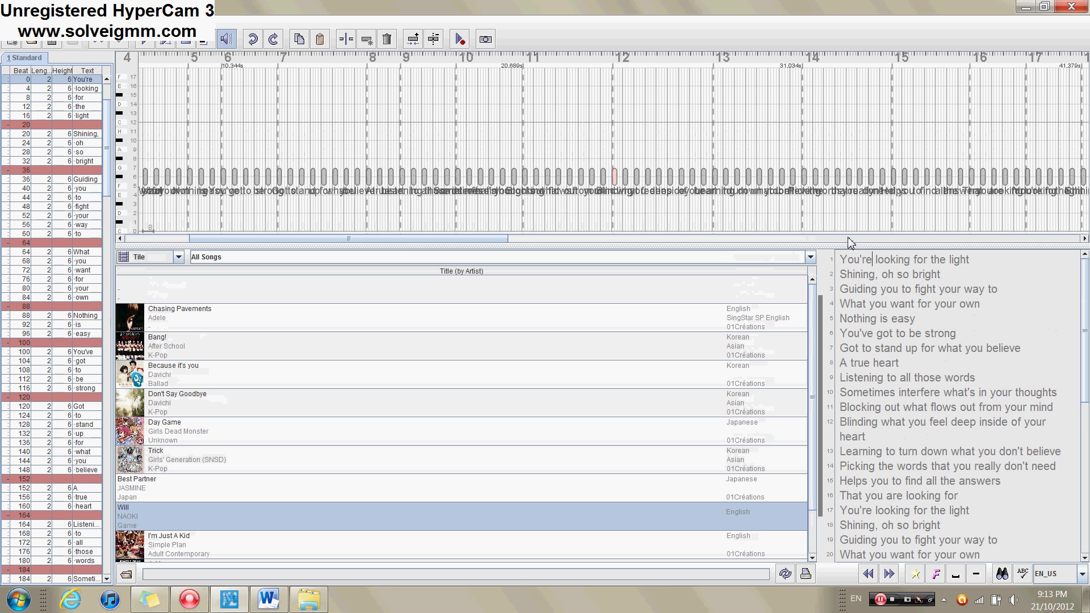
left_click_drag(408, 241, 213, 243)
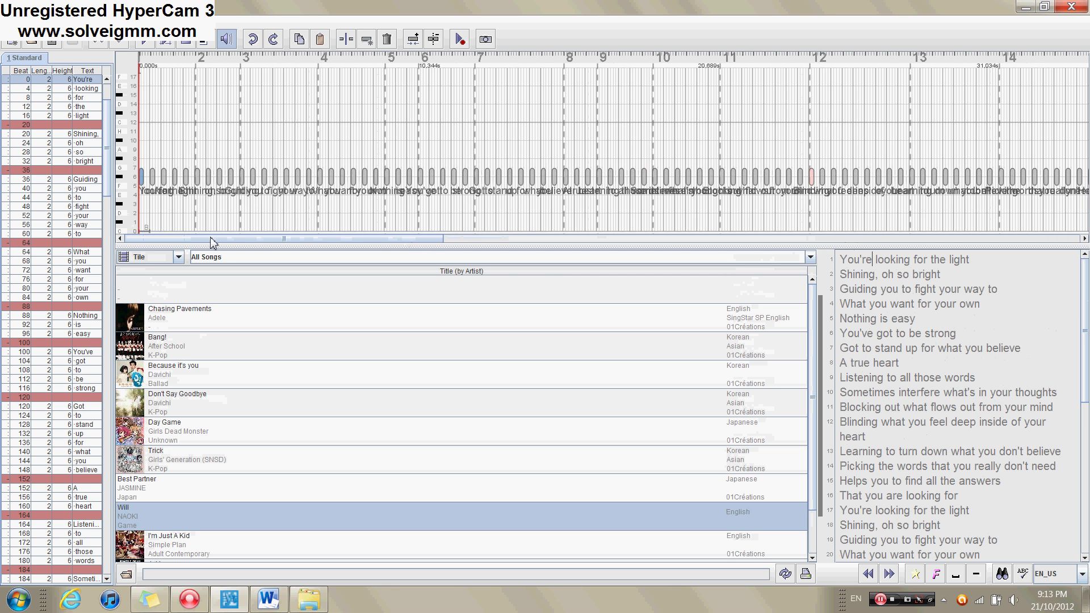
Step: Select "looking for" in the first lyric line, and show the opening lyric lines enlarged in the note grid
left_click_drag(879, 262, 928, 263)
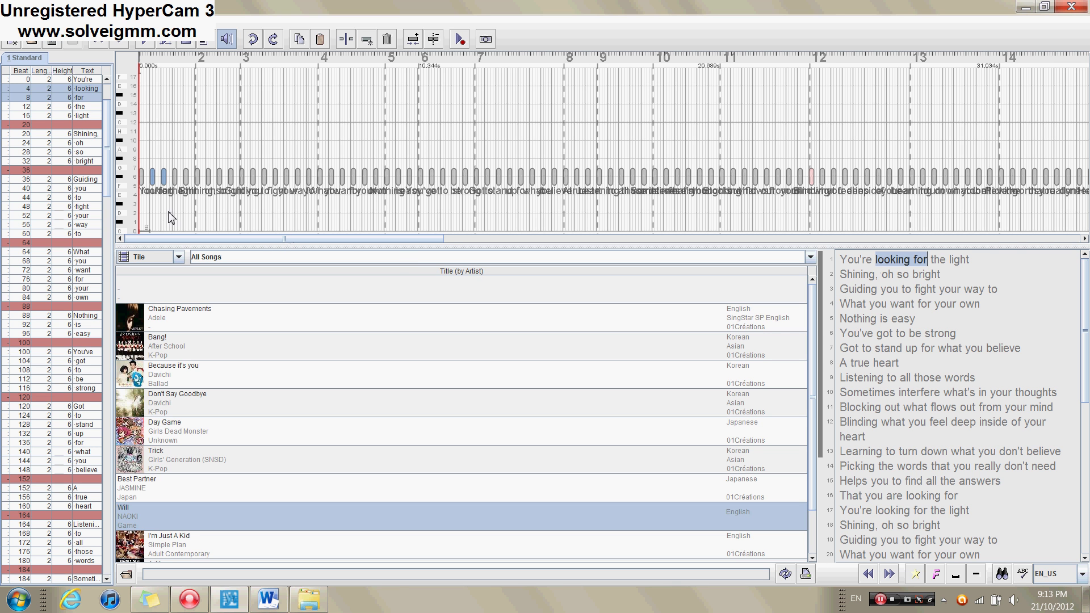
left_click(168, 216)
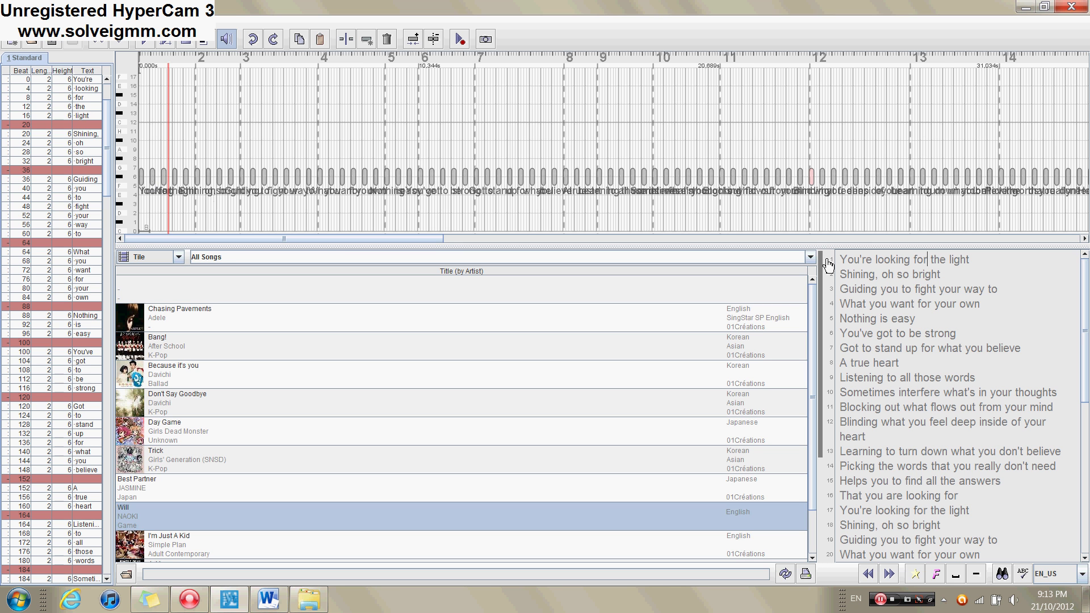
left_click_drag(825, 287, 826, 308)
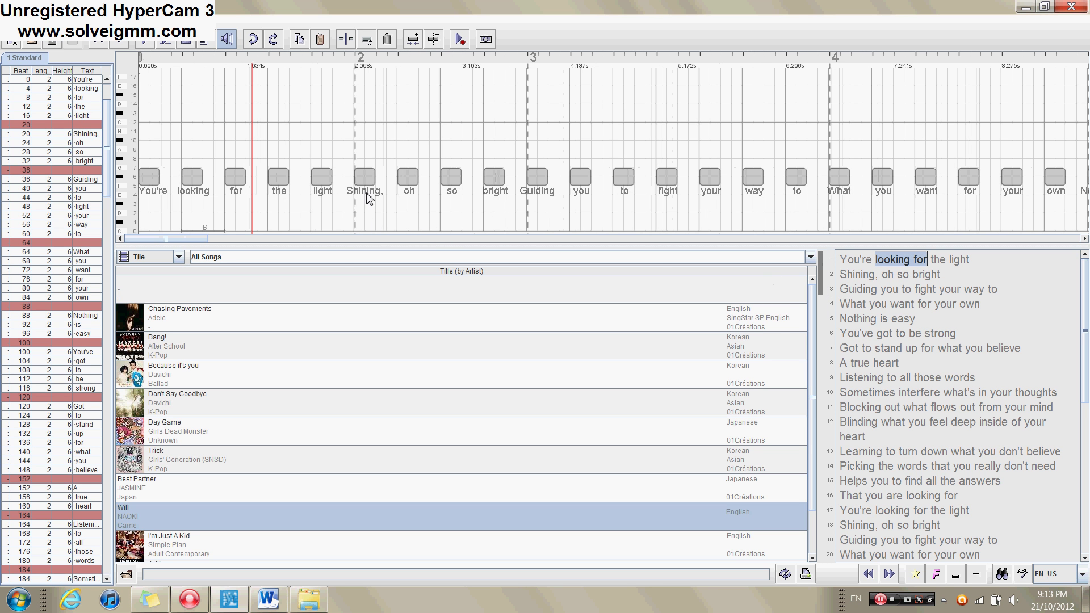
Step: Split the notes for "looking" in line 1 and "Shining," in line 2 into two notes of length 1 each
left_click(193, 170)
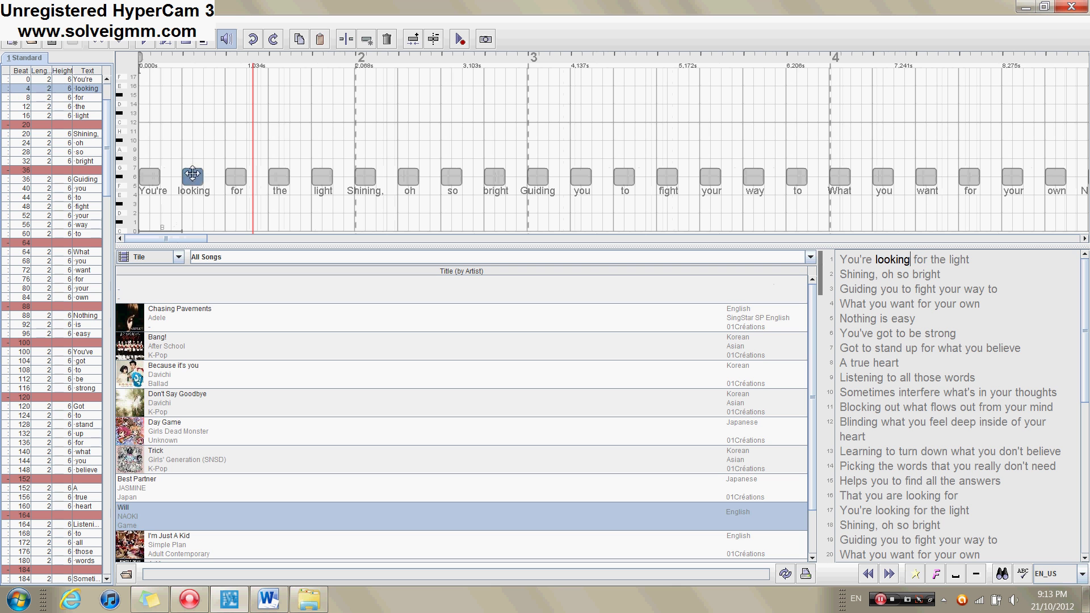
left_click(433, 40)
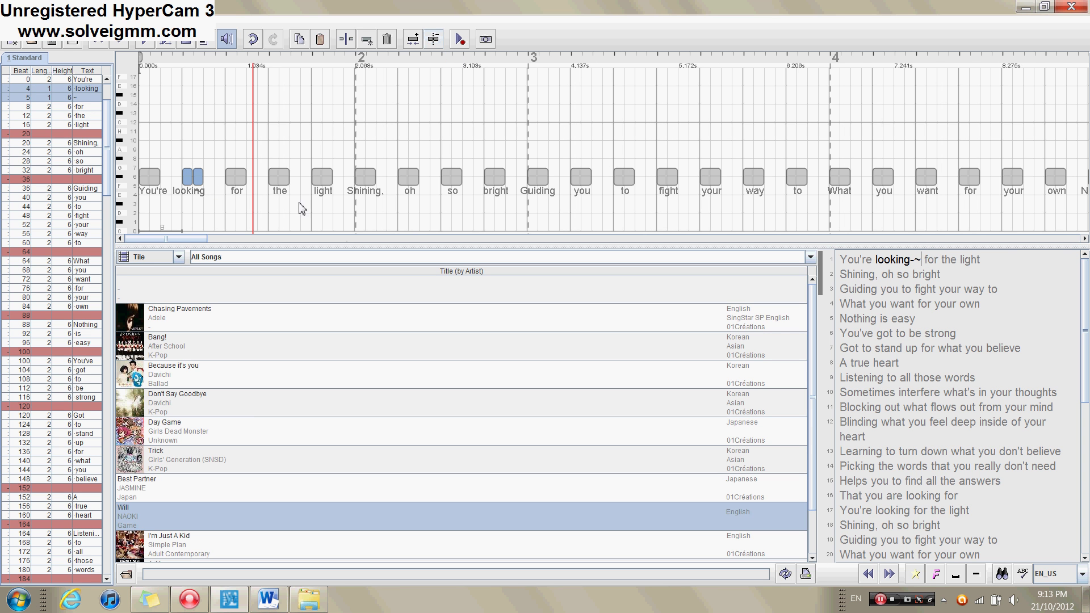
left_click(365, 177)
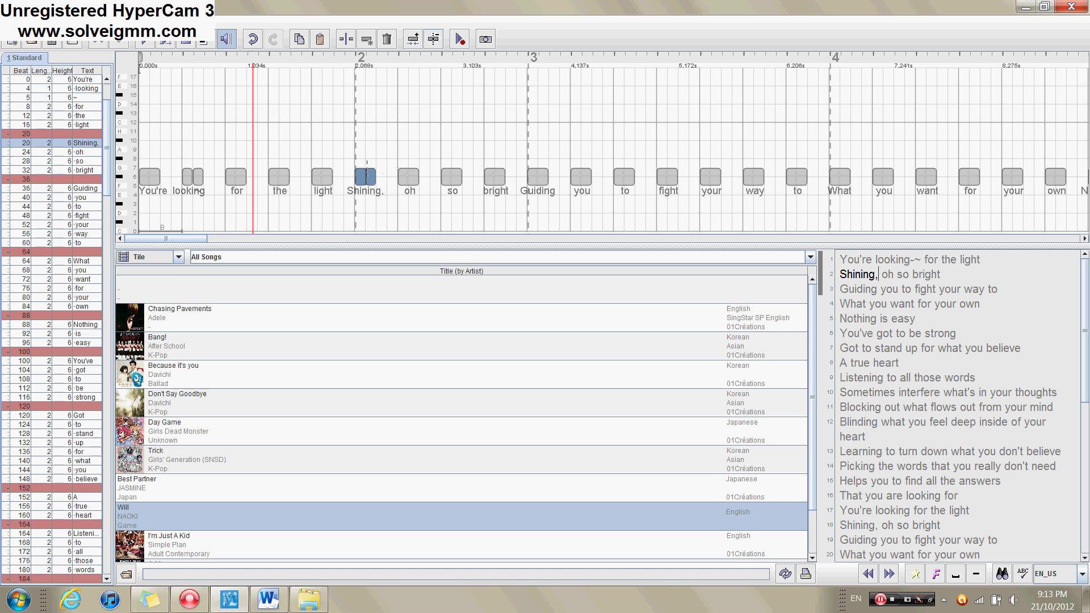
left_click(367, 169)
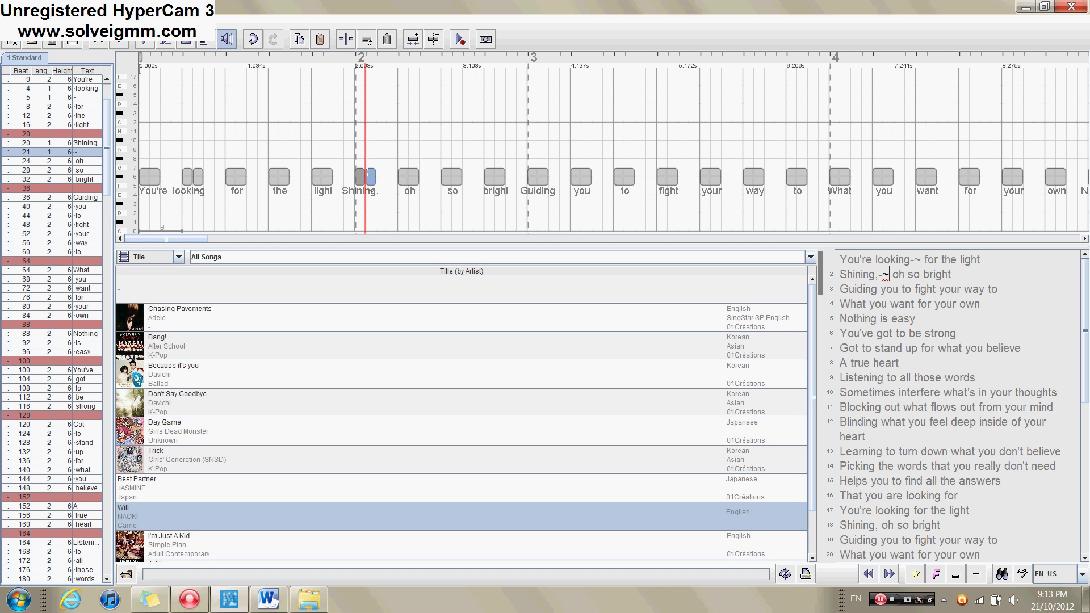
Step: Lengthen the "Guiding" note in line 3 to 4, and split it into four notes of length 1
left_click_drag(199, 244, 218, 244)
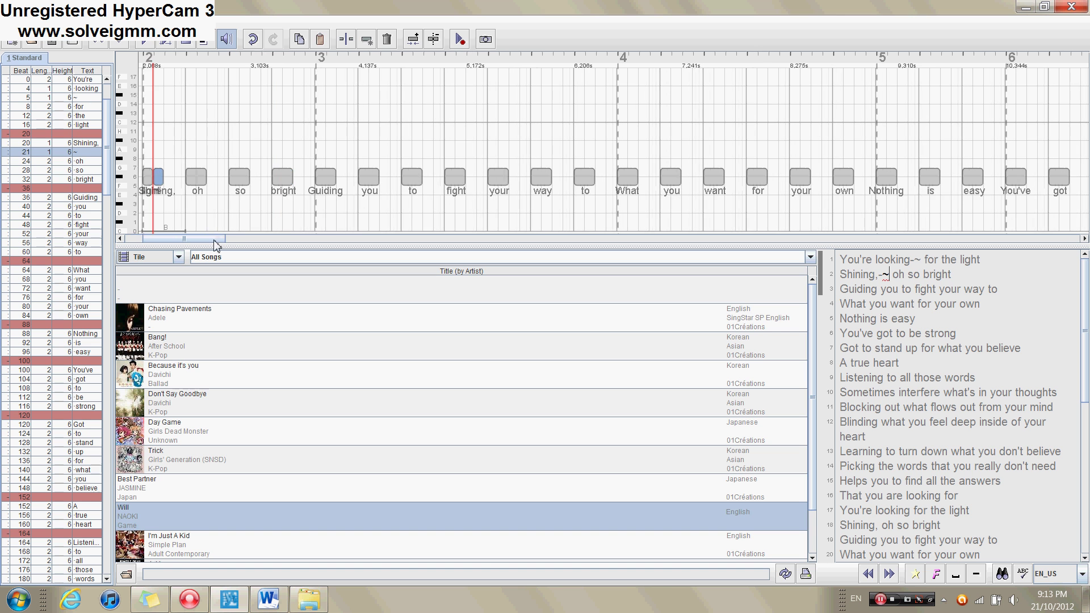
left_click(307, 176)
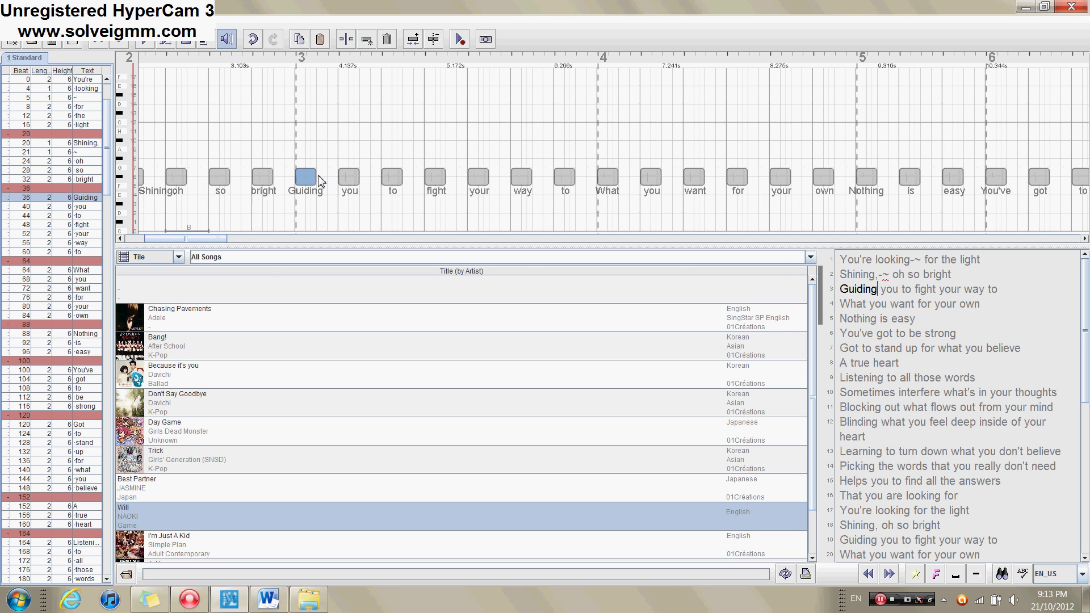
left_click_drag(317, 176, 344, 180)
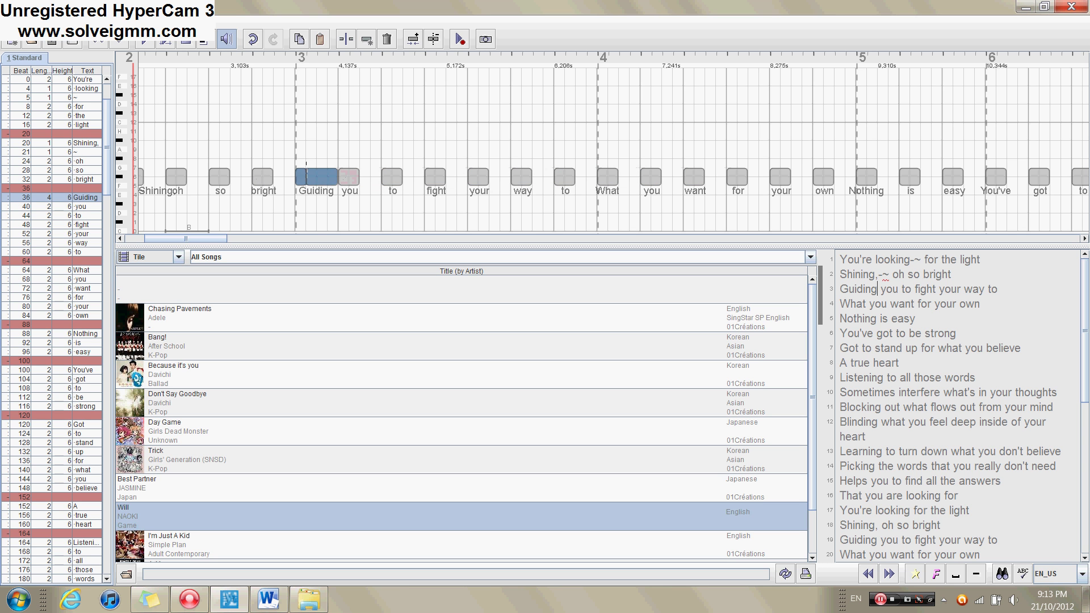
left_click(307, 171, "ctrl")
left_click(318, 170, "ctrl")
left_click(327, 170, "ctrl")
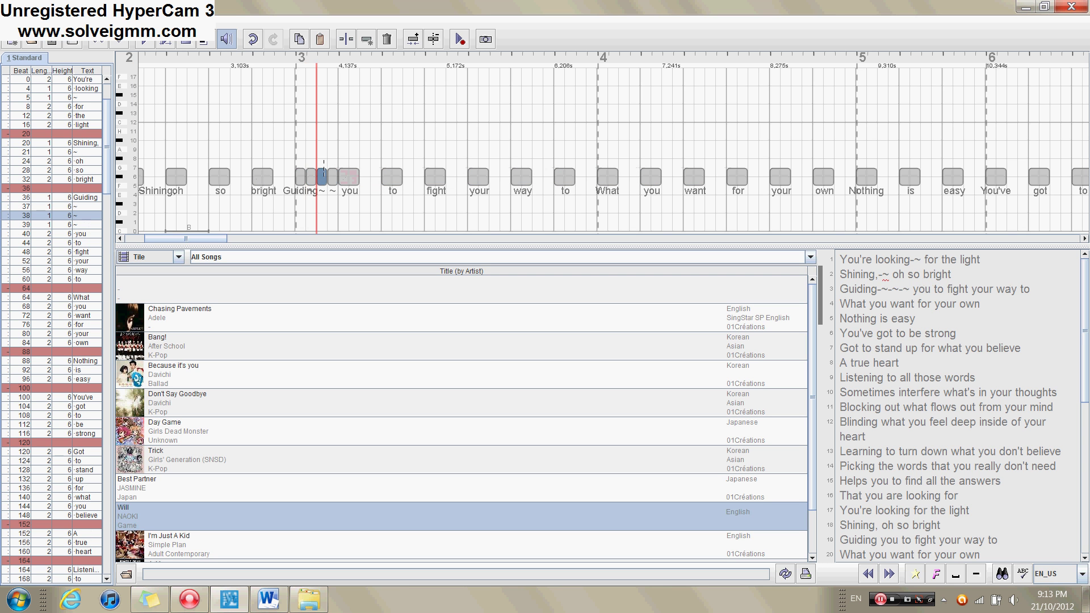
Step: Join the four "Guiding" notes into a single note, and split that note in the middle into two of length 2
left_click_drag(340, 212, 306, 193)
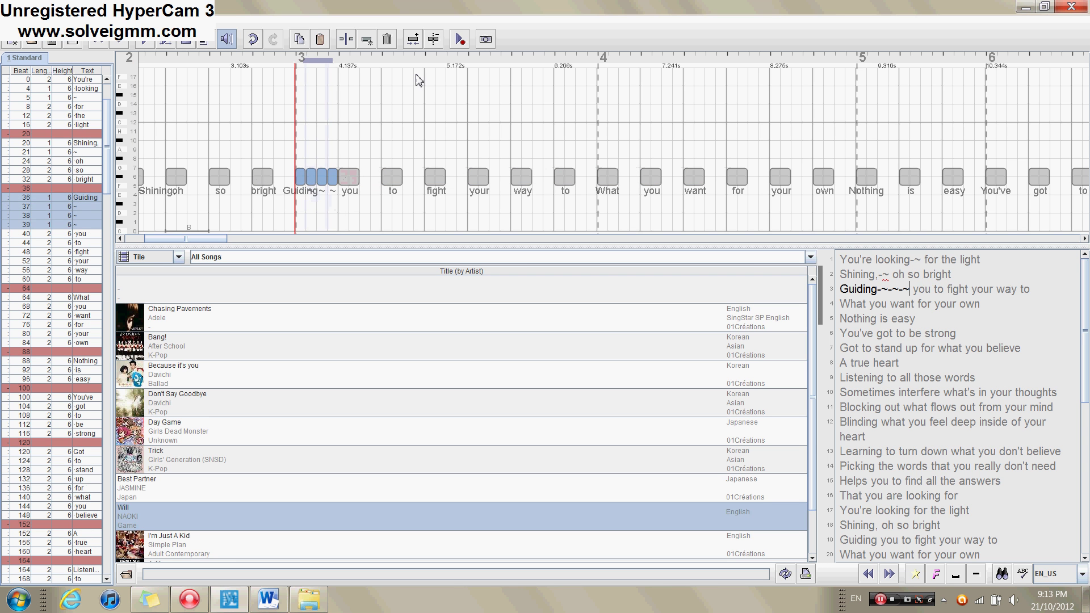
left_click(414, 38)
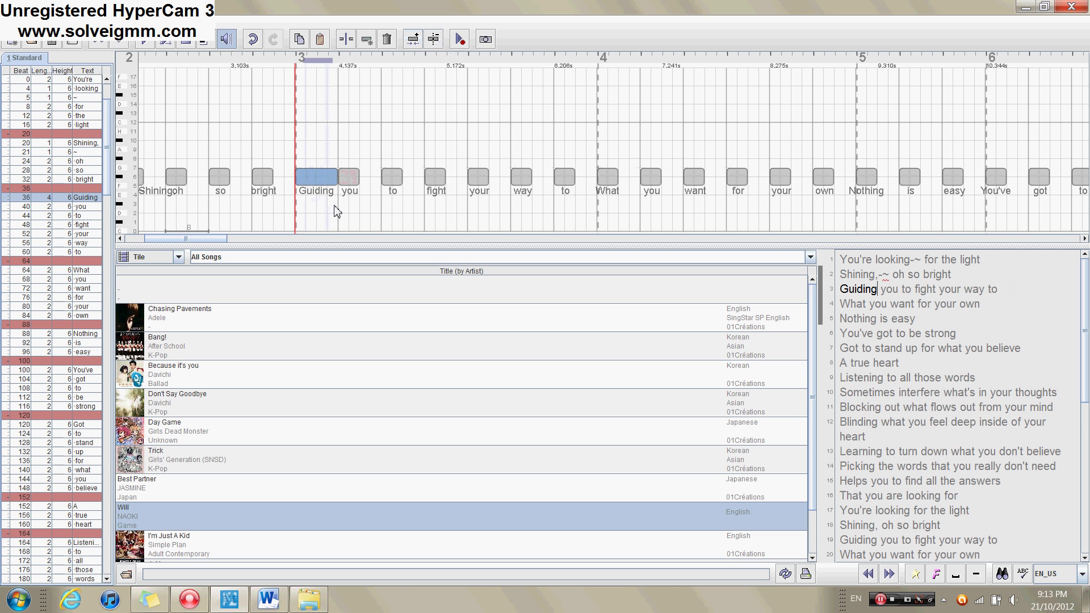
left_click(315, 168)
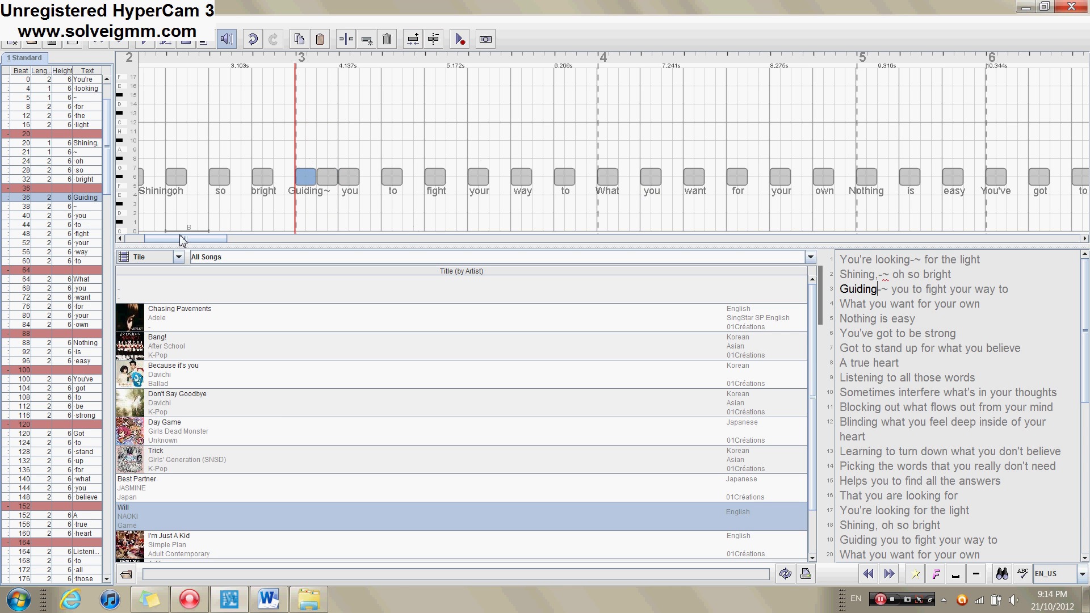
left_click_drag(184, 239, 233, 239)
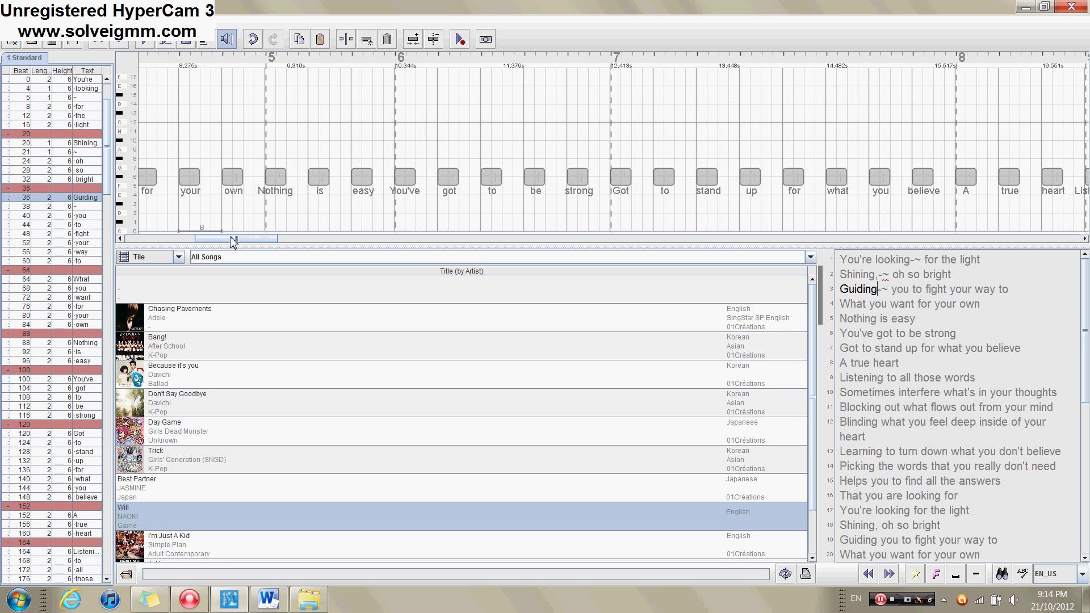
Step: Split the notes for "Nothing" and "easy" in line 5 and "believe" in line 7 into two notes of length 1 each
left_click(276, 172)
left_click(361, 170)
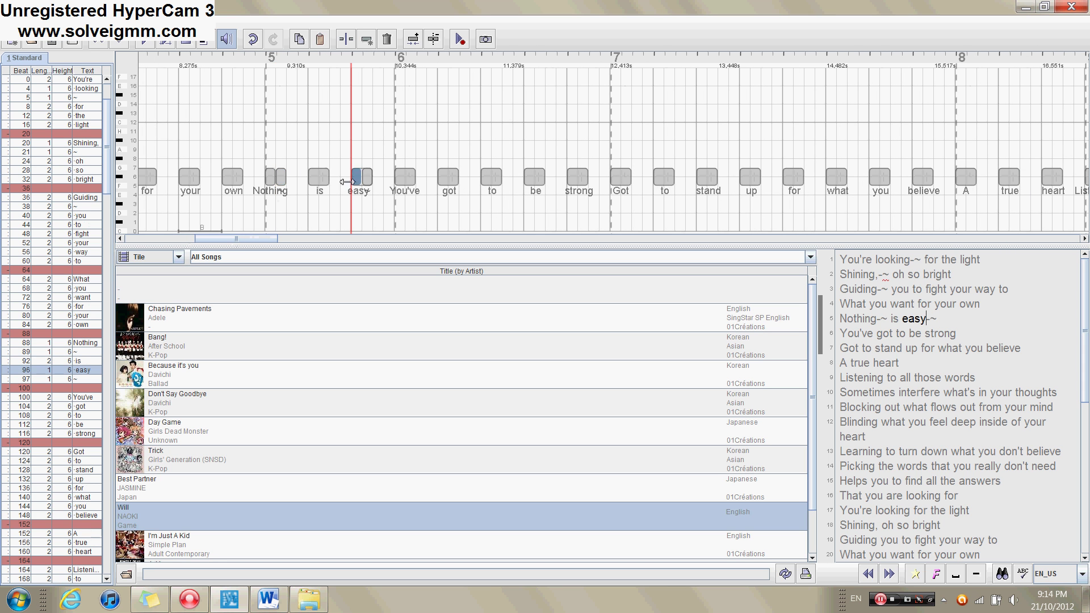
left_click_drag(220, 240, 270, 241)
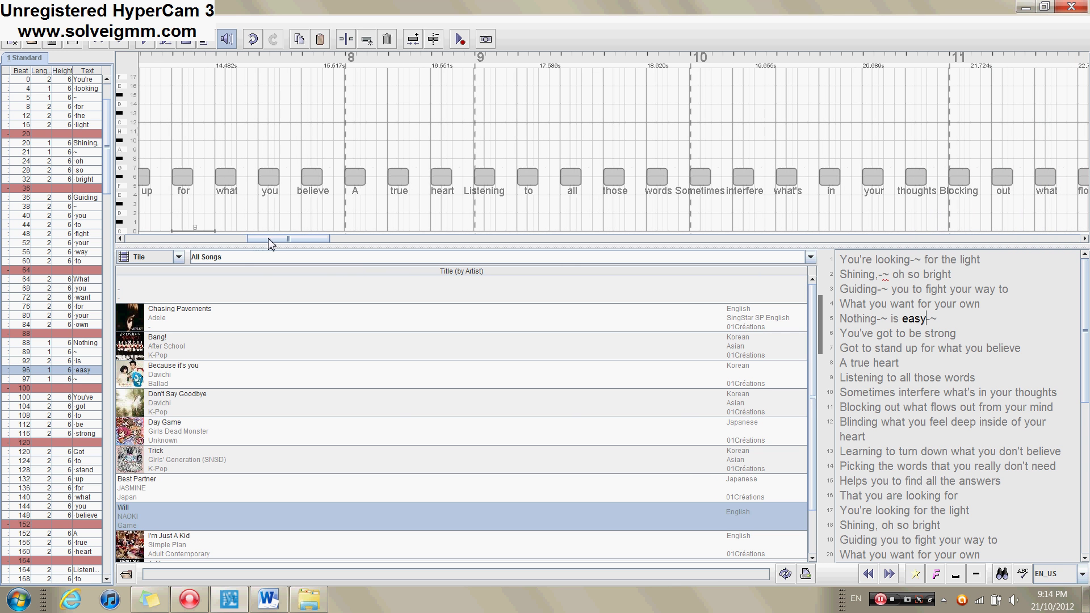
left_click(312, 163)
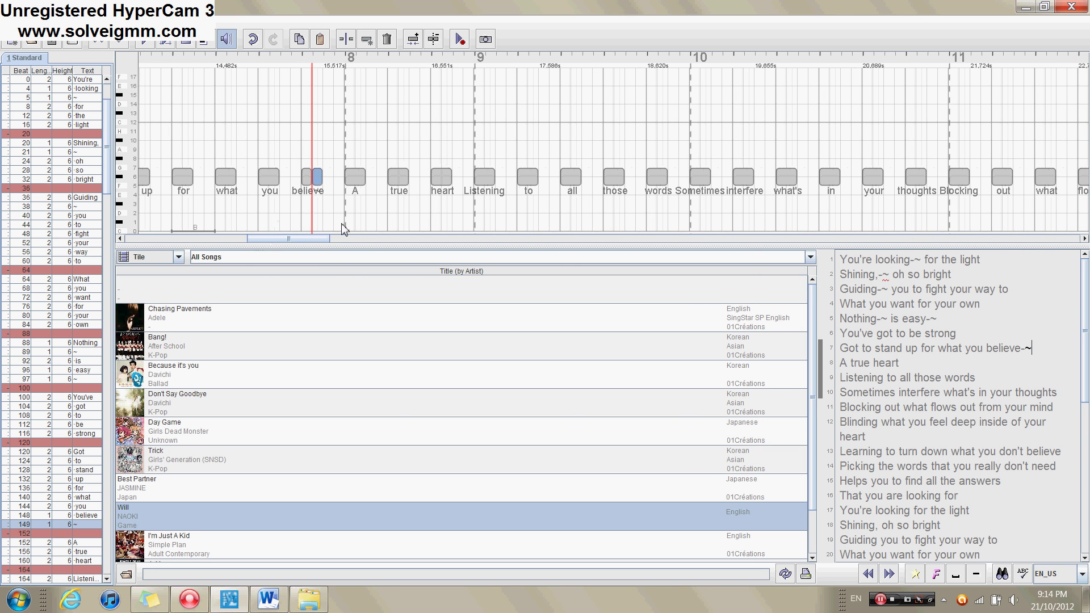
Step: Split the "Listening" note in line 9 and the "Sometimes" note in line 10 into two notes of length 1 each
left_click_drag(309, 247, 323, 244)
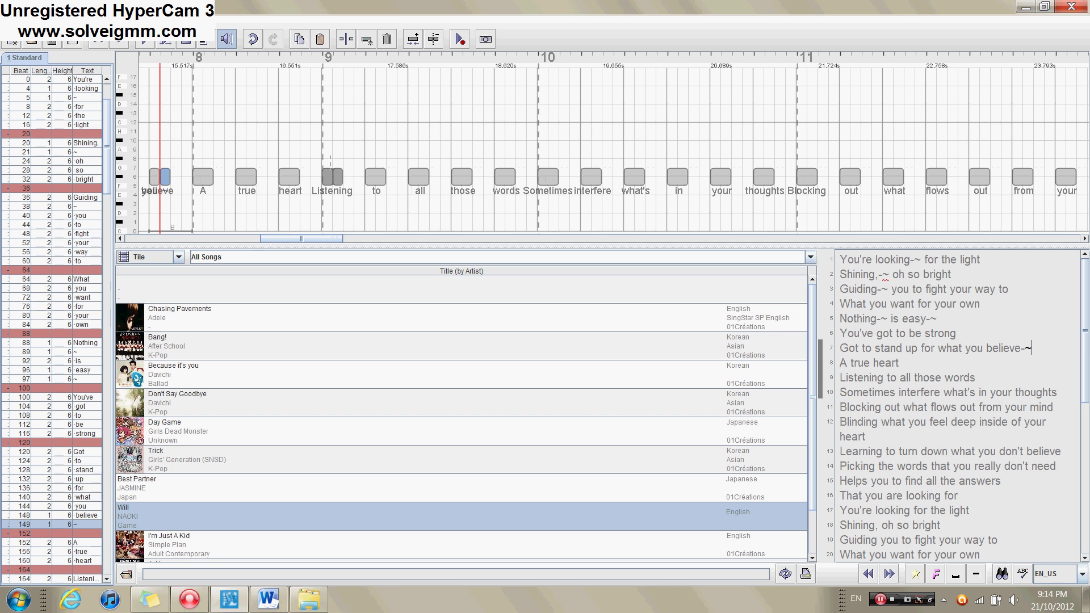
left_click(334, 178)
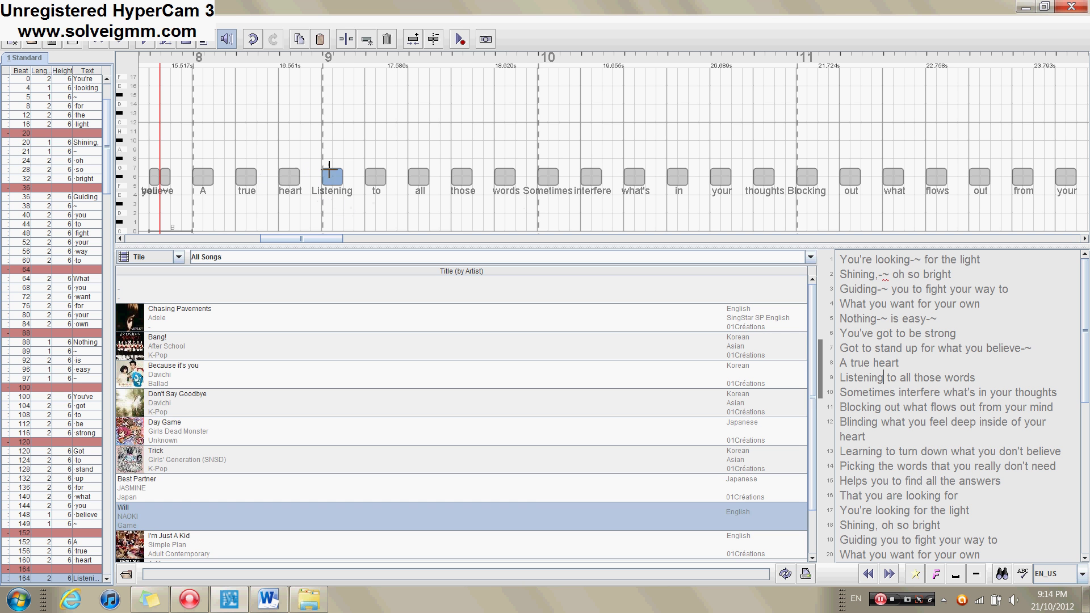
left_click(332, 162)
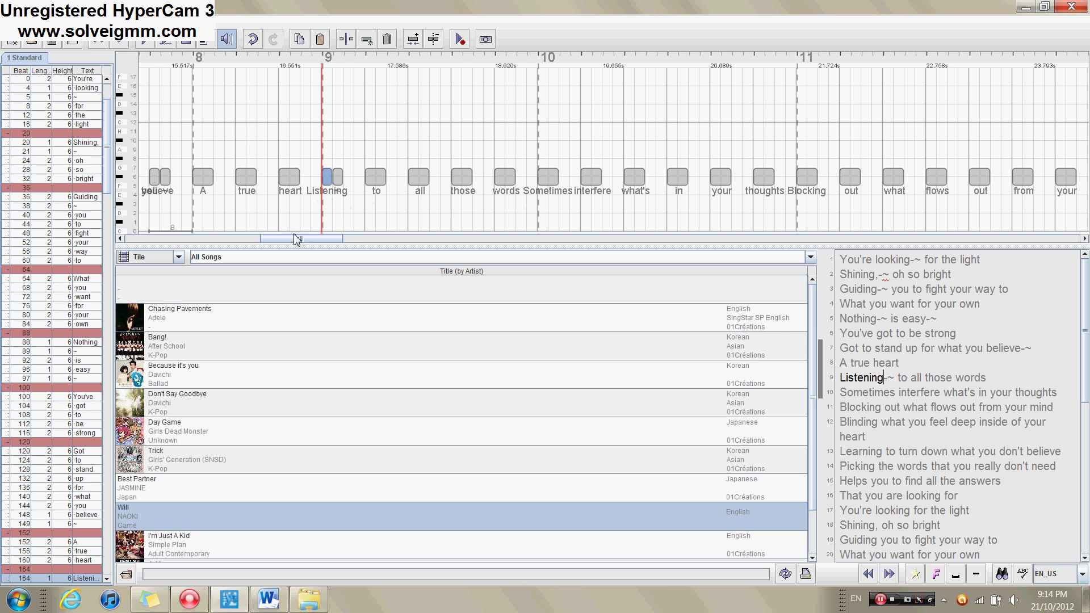
left_click_drag(294, 238, 310, 246)
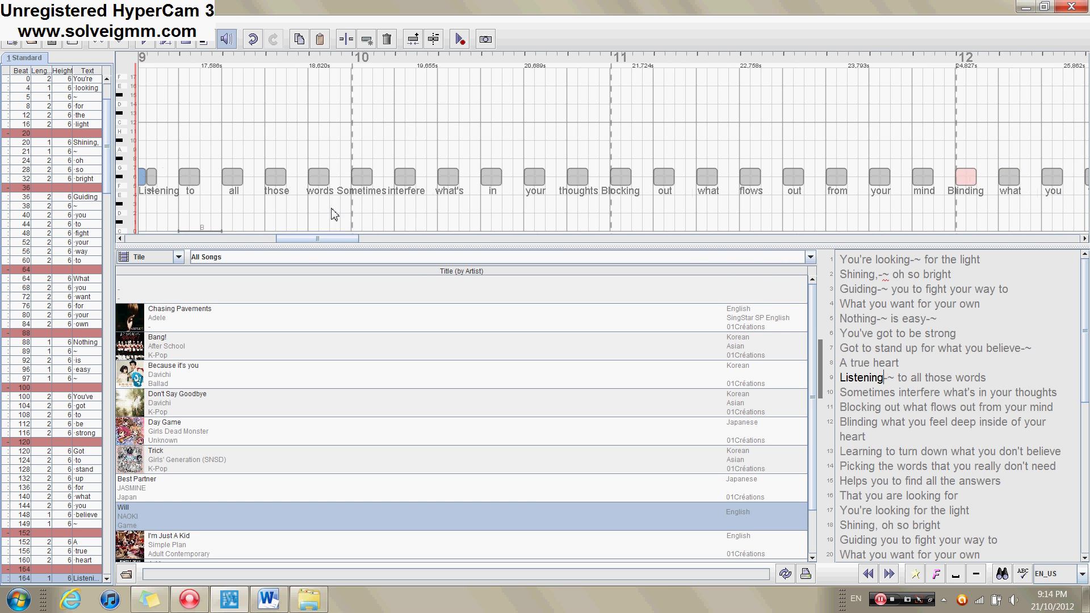
left_click(370, 174)
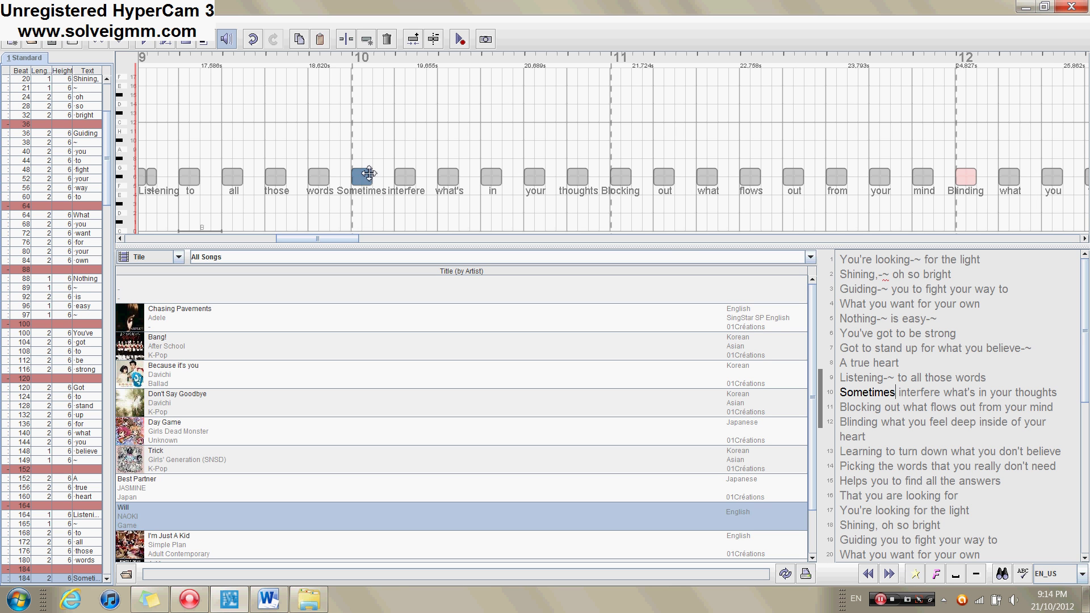
left_click(364, 163)
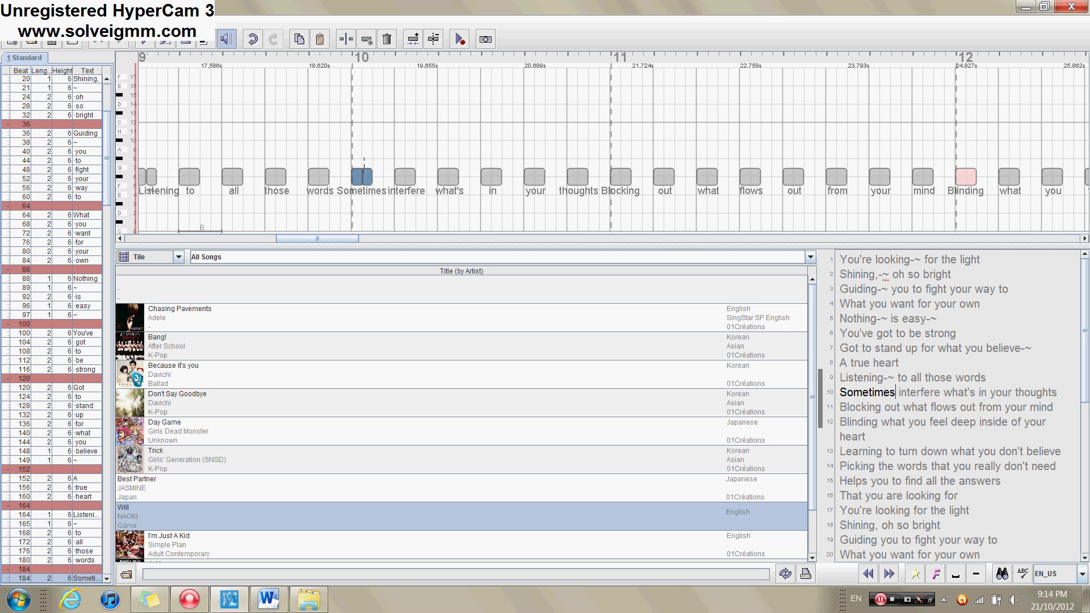
Step: Extend the "interfere" note in line 10 at both ends to length 4, and split it into three notes of lengths 1, 1 and 2
left_click(404, 176)
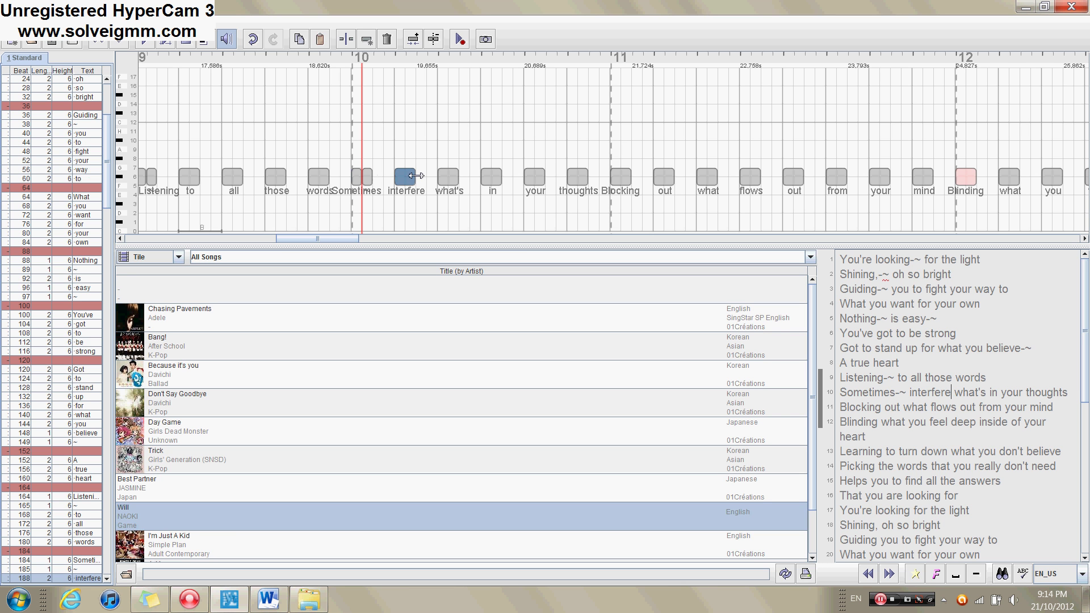
left_click_drag(417, 176, 430, 176)
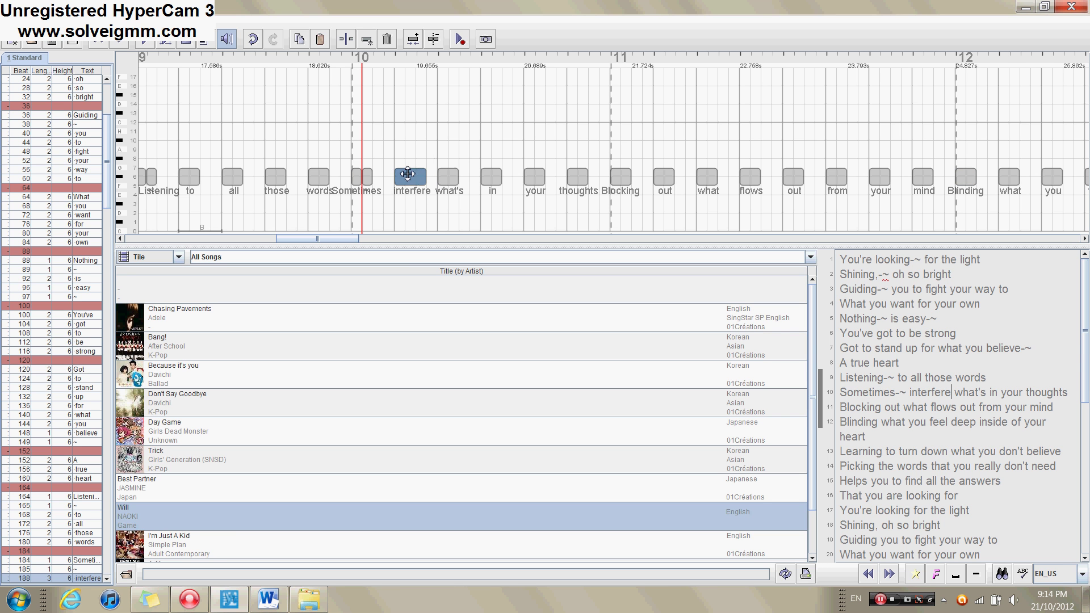
left_click_drag(397, 176, 386, 176)
left_click(395, 170)
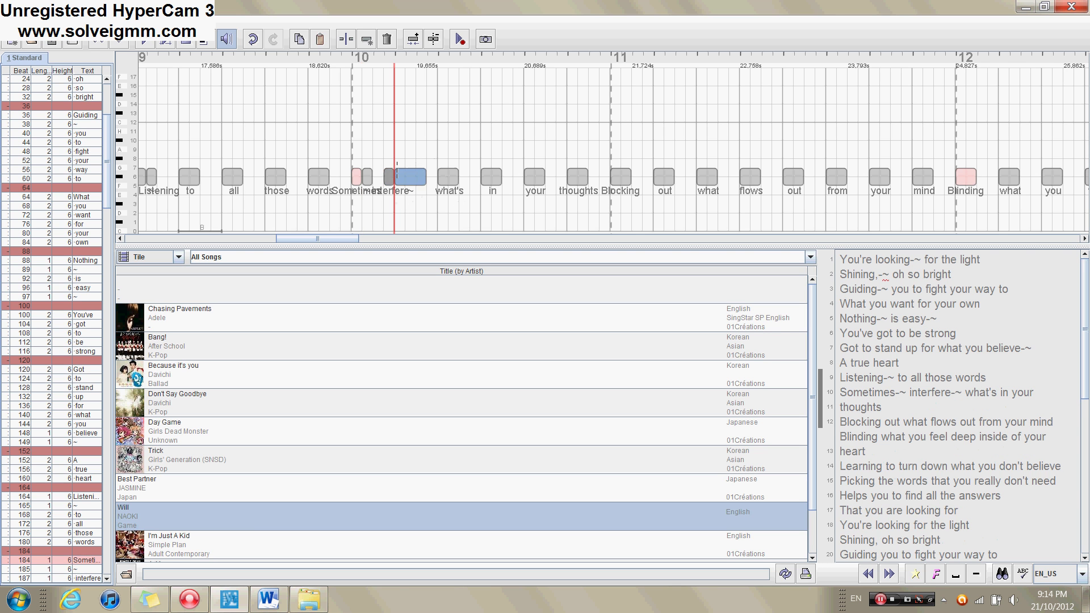
left_click(408, 170)
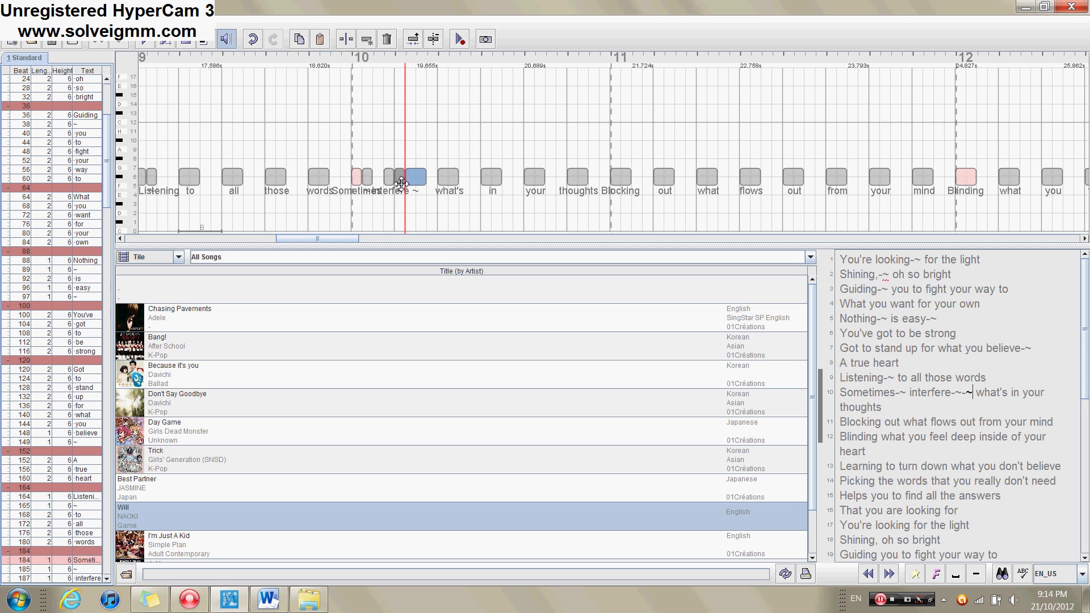
Step: Examine the highlighted "Sometimes" note in line 10 together with its continuation note
scroll(351, 239, "right", 1)
scroll(352, 242, "right", 3)
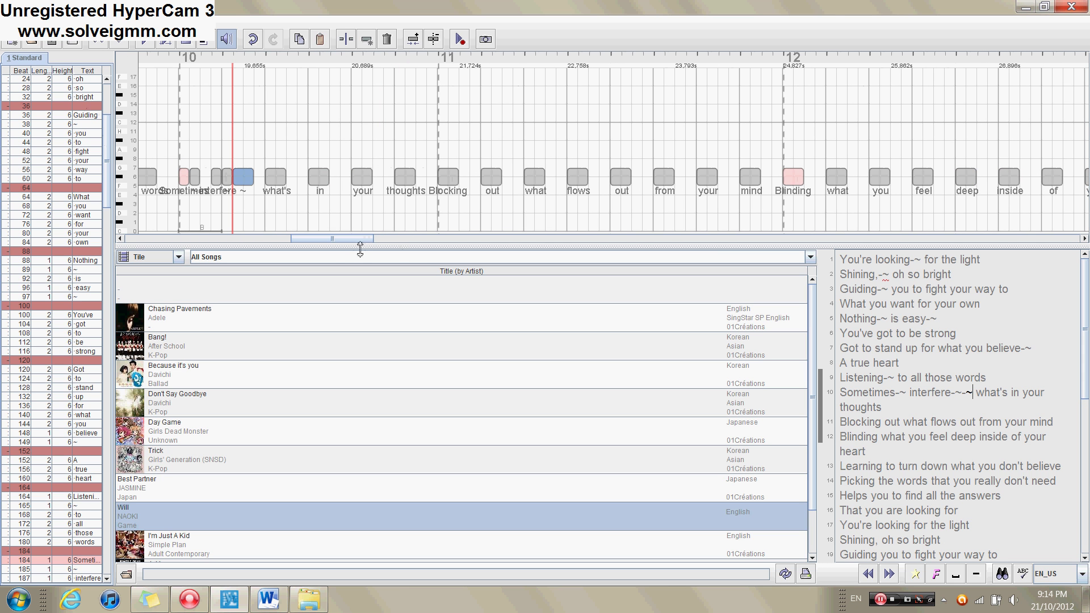
scroll(338, 242, "left", 1)
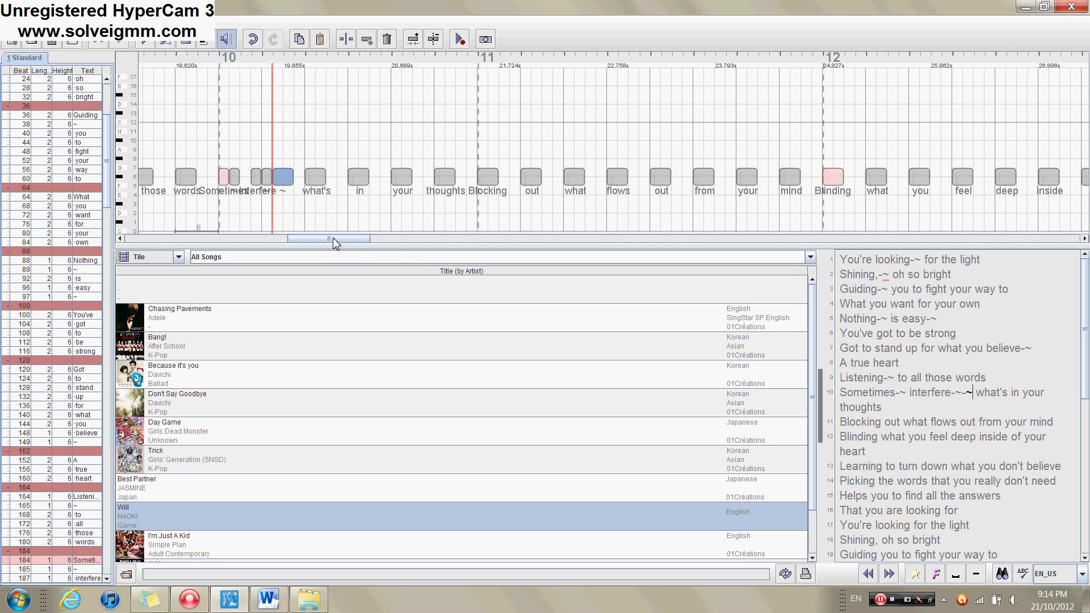
left_click(225, 175)
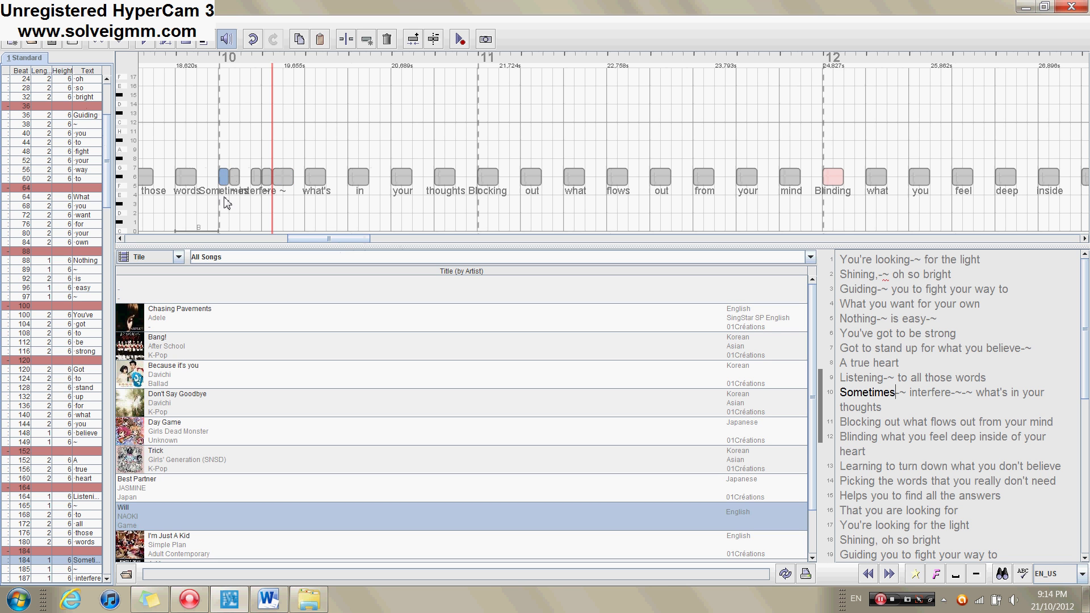
left_click(248, 199)
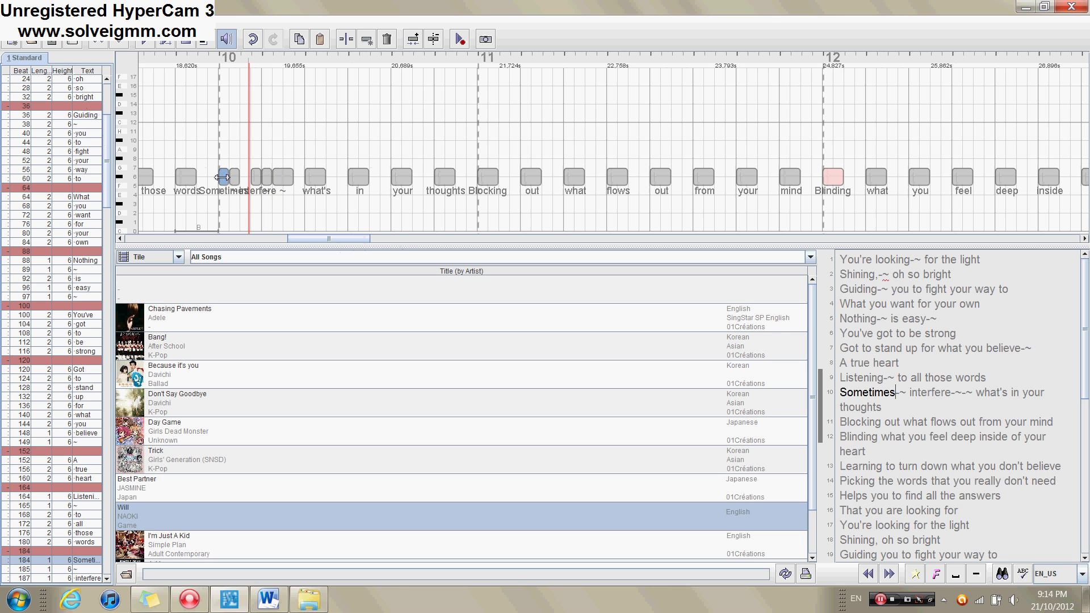
key("Right")
key("Right")
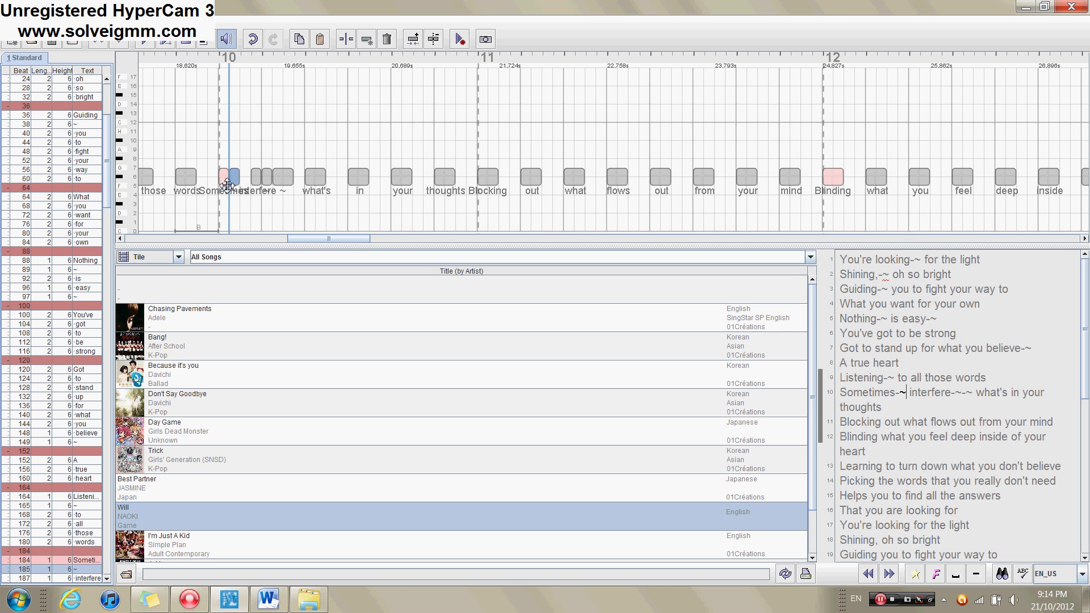
left_click(226, 179)
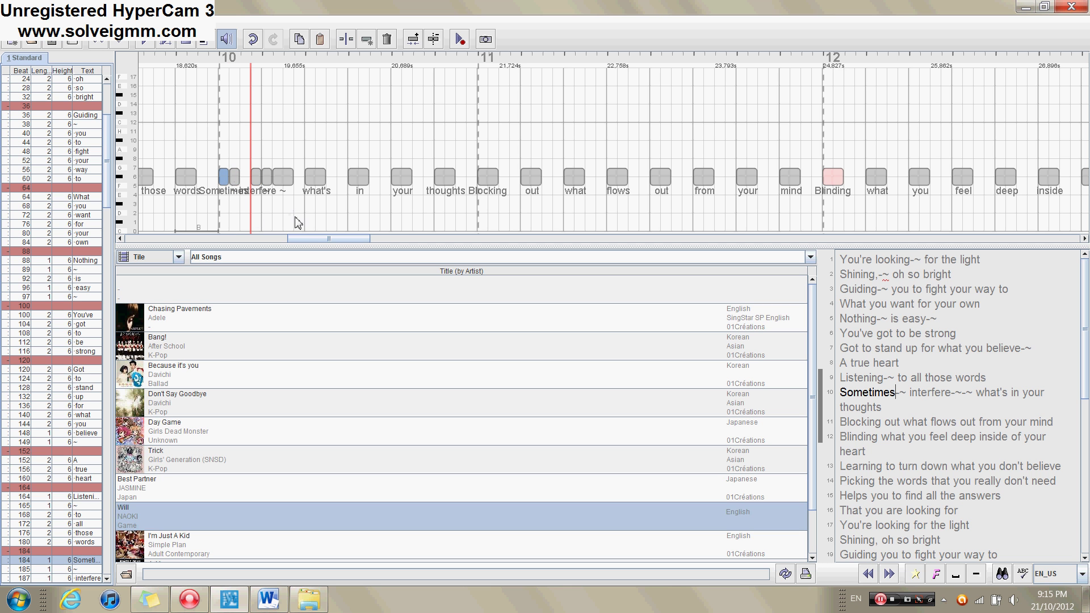
Step: Split the notes for "Blocking" in line 11, "Blinding" and "inside" in line 12, and "Learning" in line 13 into two notes each
left_click_drag(315, 240, 326, 240)
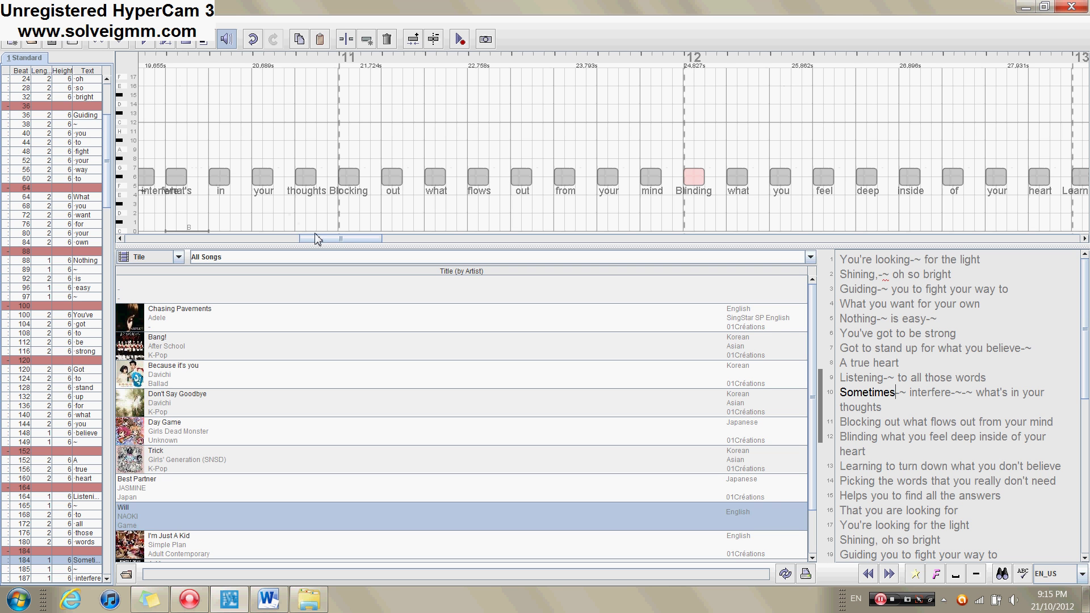
left_click_drag(317, 240, 348, 244)
left_click(270, 167)
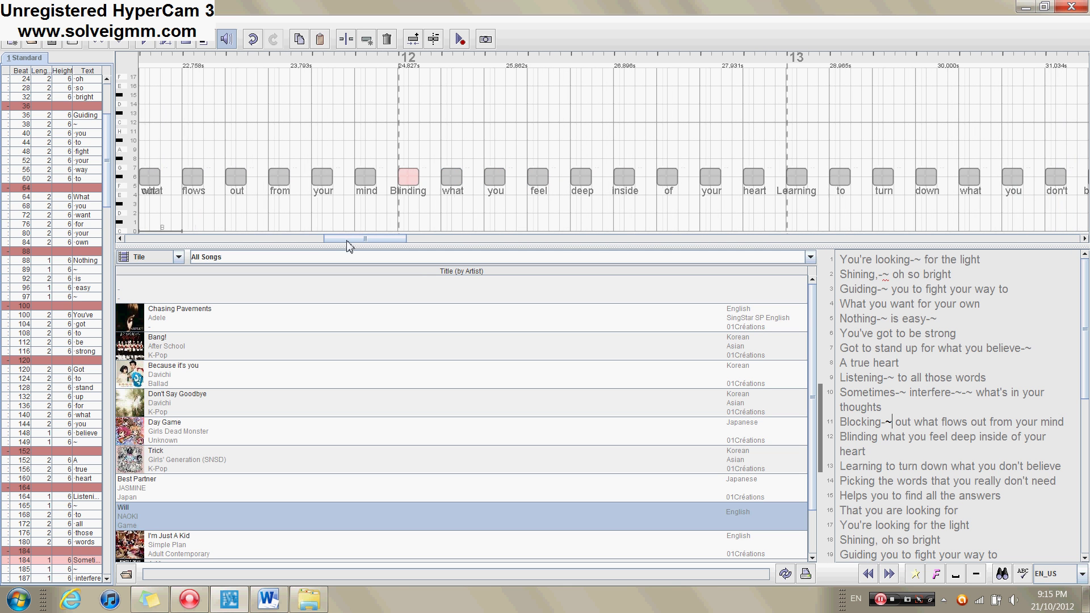
left_click(409, 173)
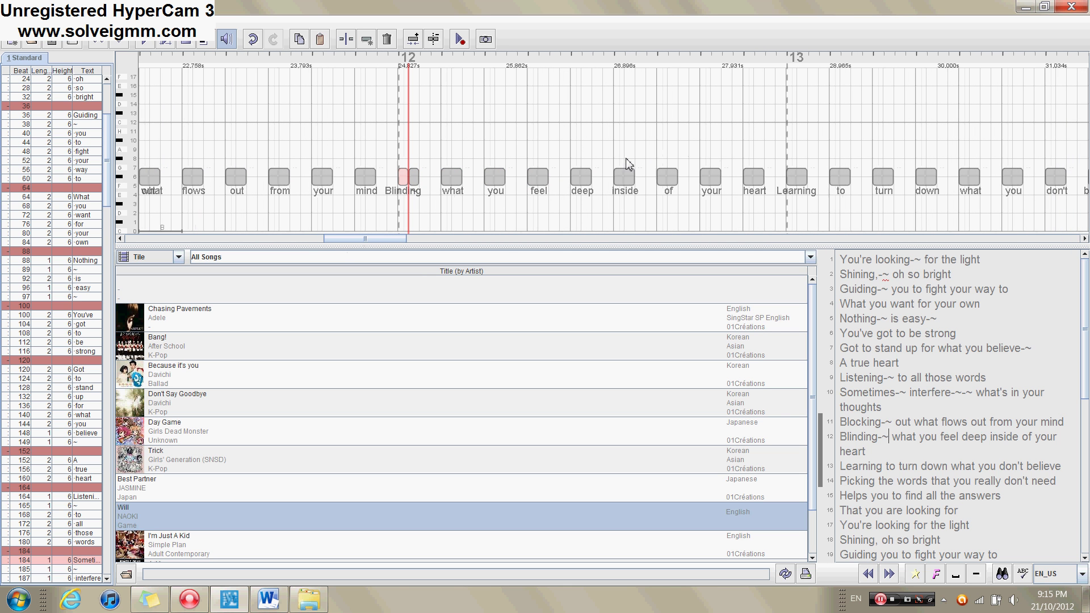
left_click(624, 176)
left_click(797, 176)
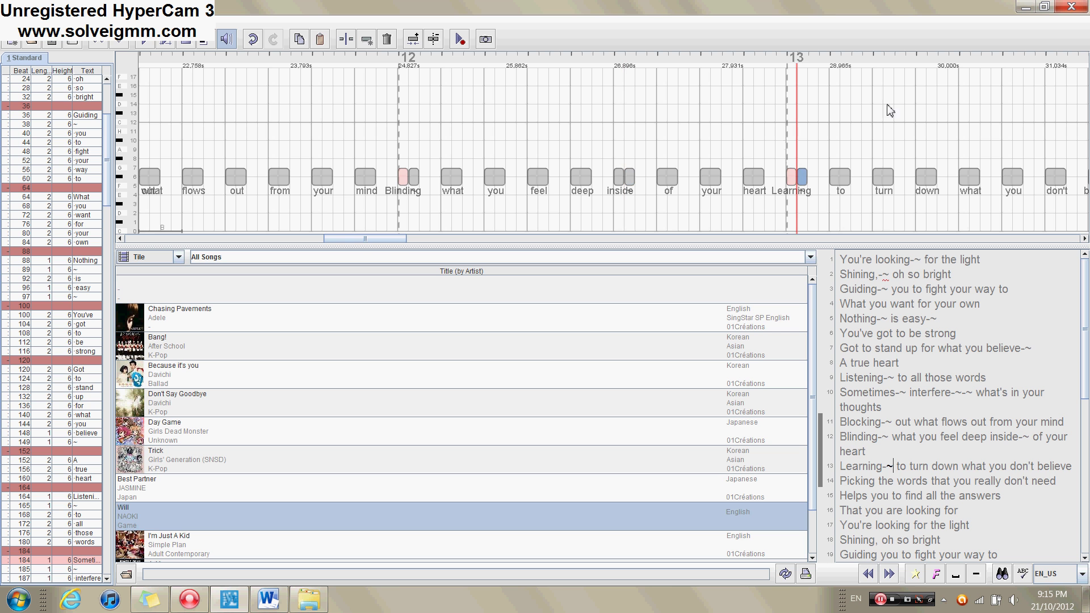
Step: Split the notes for "believe" in line 13 and "Picking" and "really" in line 14 into two notes each
left_click_drag(360, 238, 426, 239)
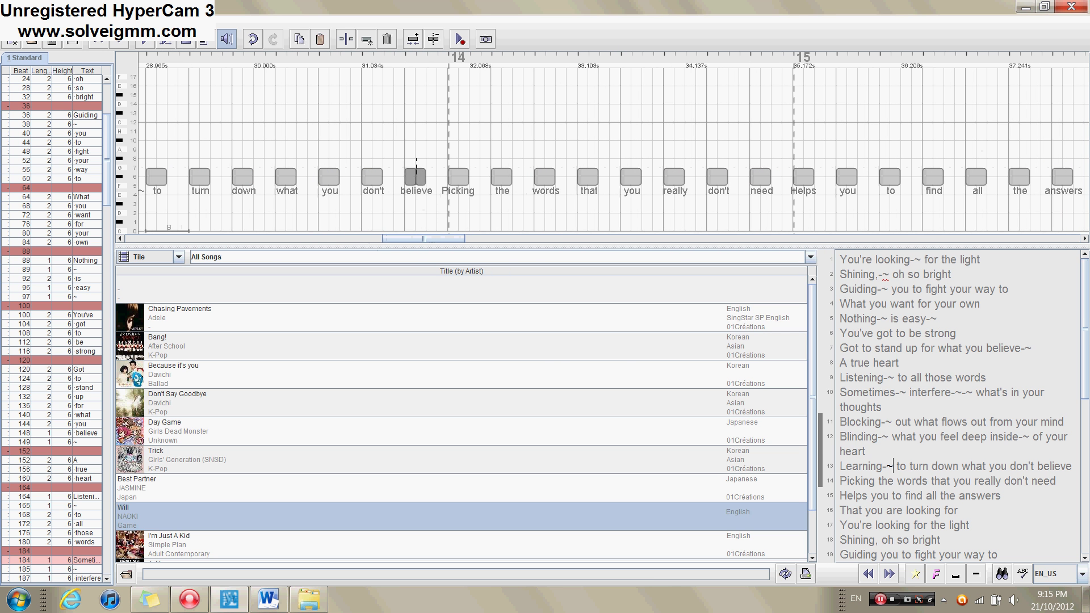
left_click(416, 165)
left_click(458, 173)
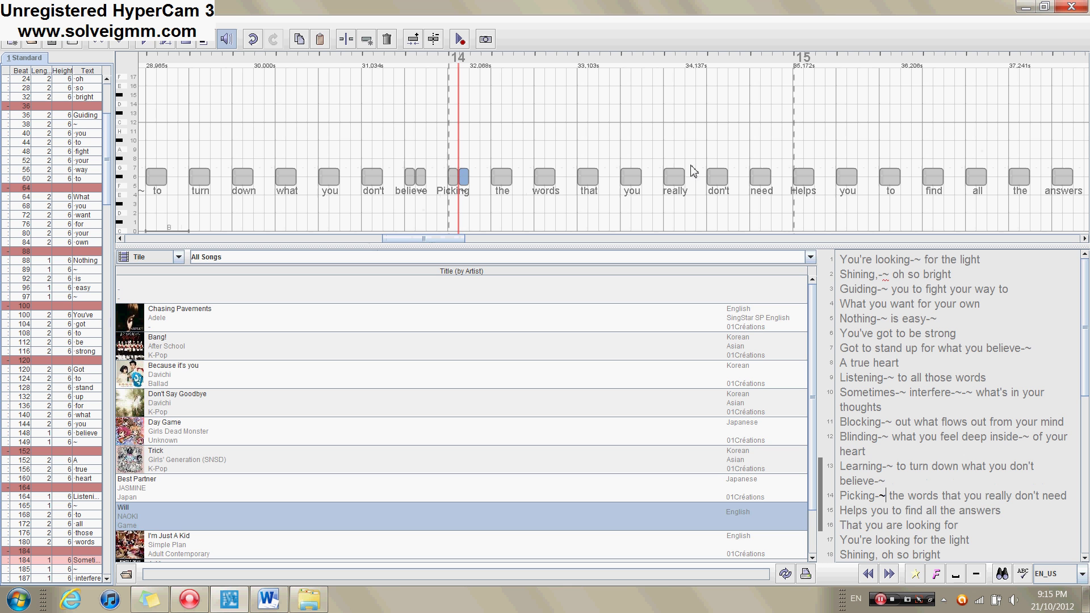
left_click(675, 174)
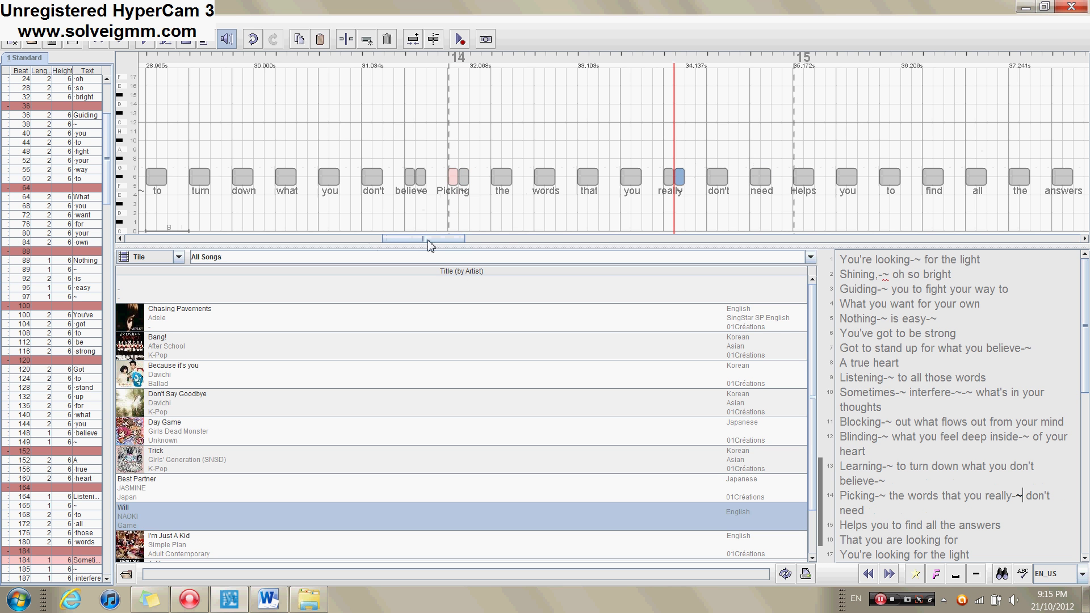
Step: Split the notes for "answers" in line 15 and "looking" in lines 16 and 17 into two notes each
left_click_drag(429, 245, 472, 239)
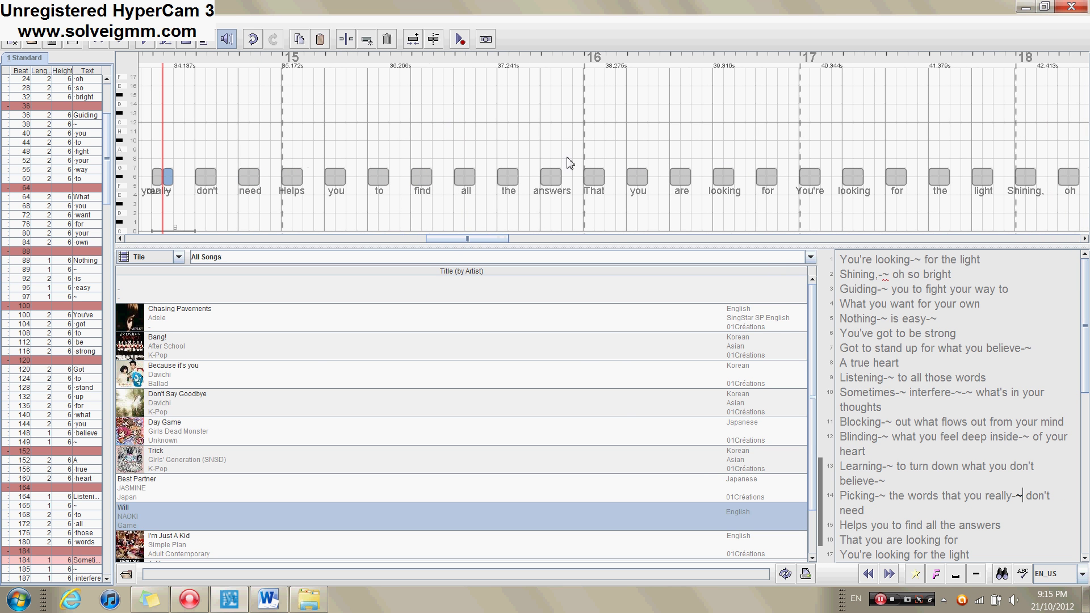
left_click(546, 173)
left_click(723, 173)
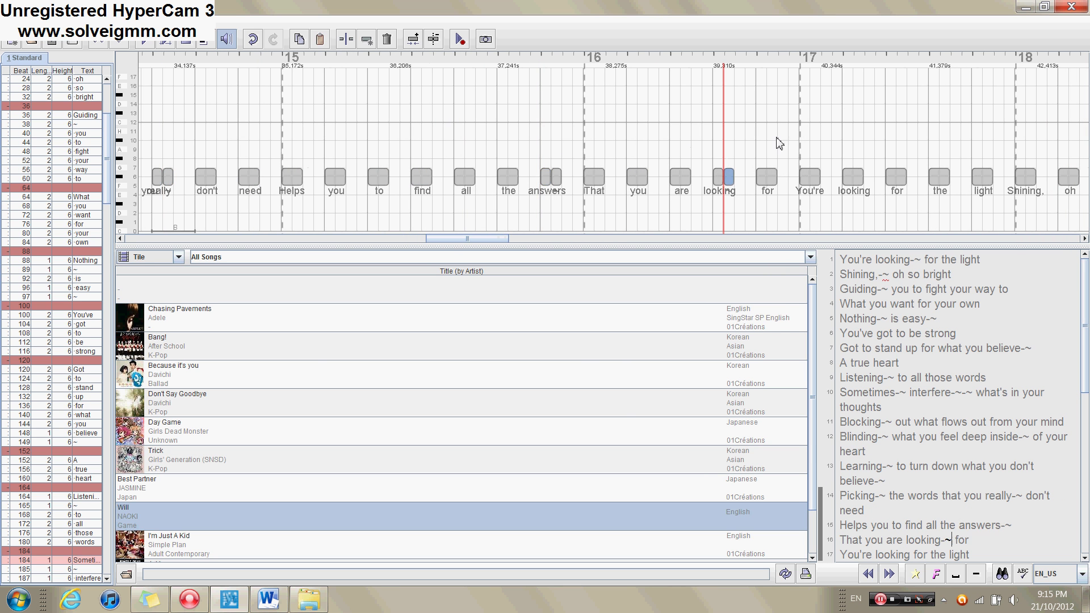
left_click(853, 173)
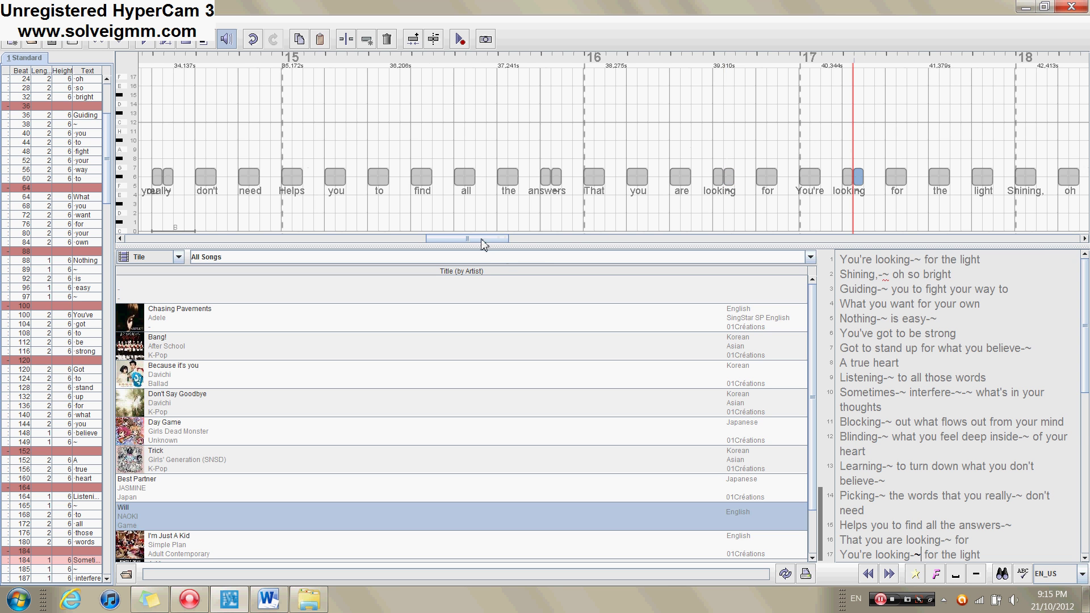
Step: Split the notes for "Shining," in line 18, "Guiding" in line 19, and "Nothing" and "easy" in line 21 into two notes each
left_click_drag(482, 240, 552, 236)
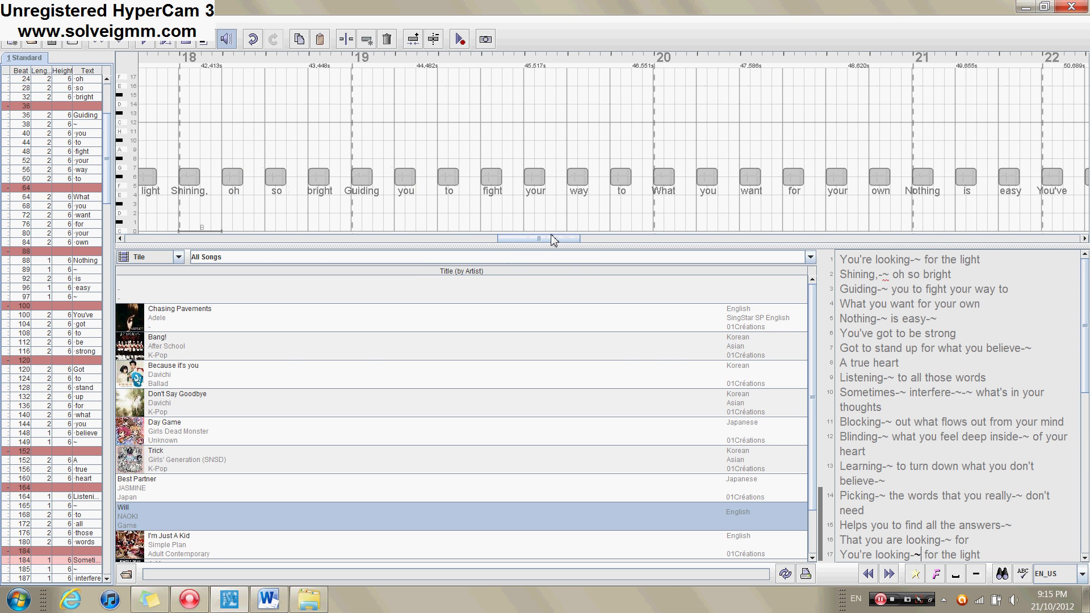
left_click(189, 176)
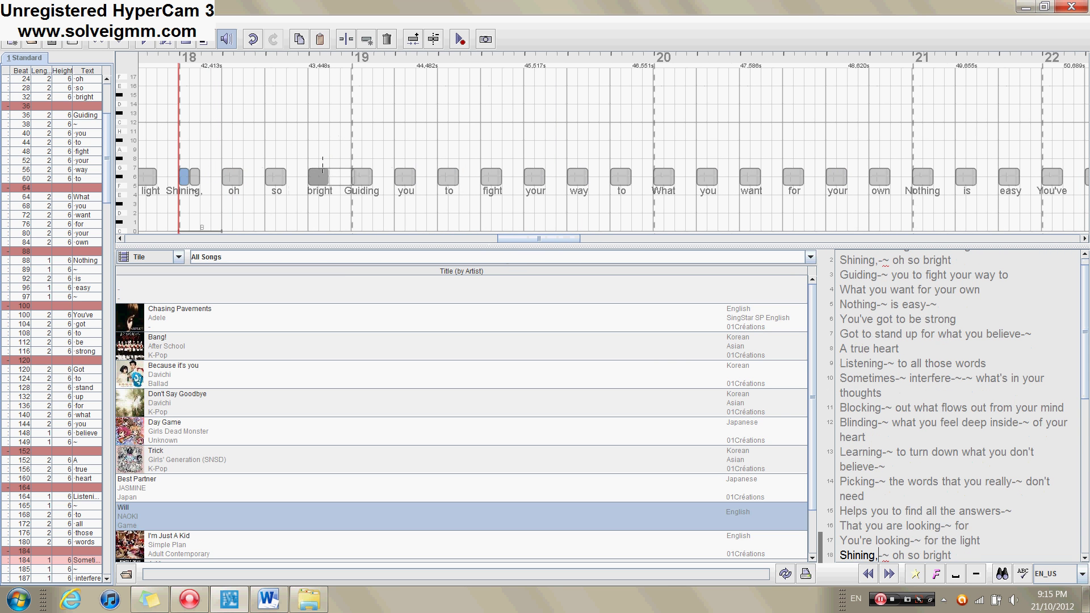
left_click(361, 175)
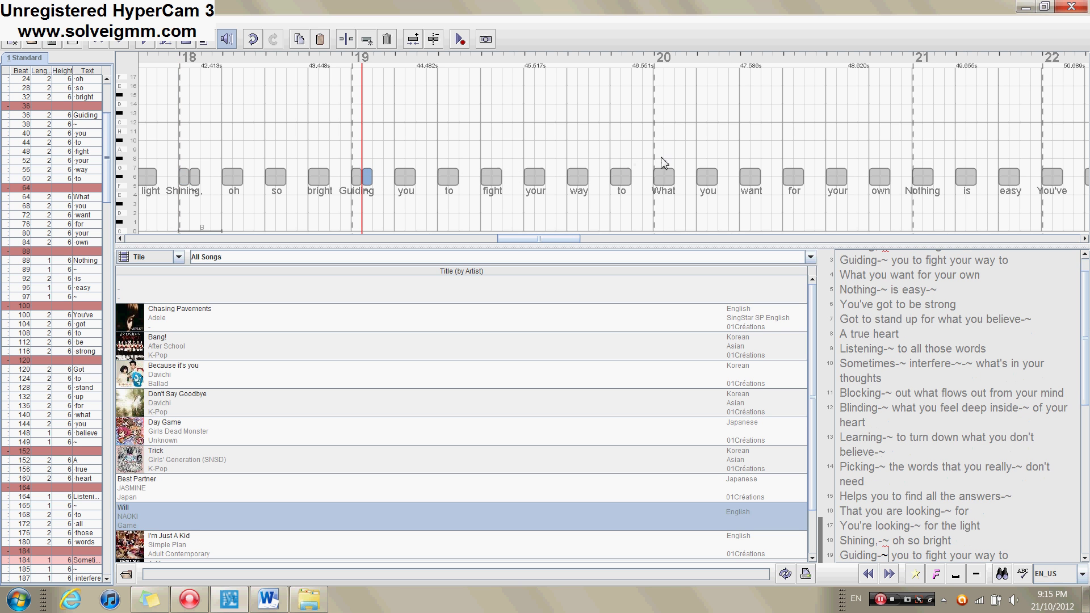
left_click(926, 176)
left_click(1009, 176)
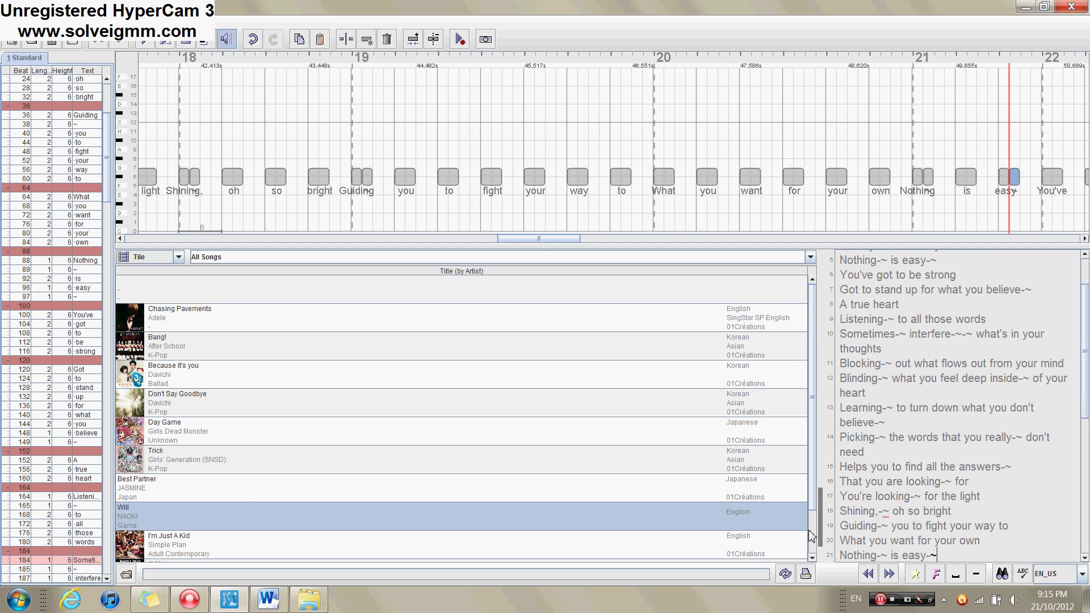
Step: Review the remaining lyric lines from line 22 onward
scroll(816, 515, "down", 2)
scroll(1085, 493, "down", 4)
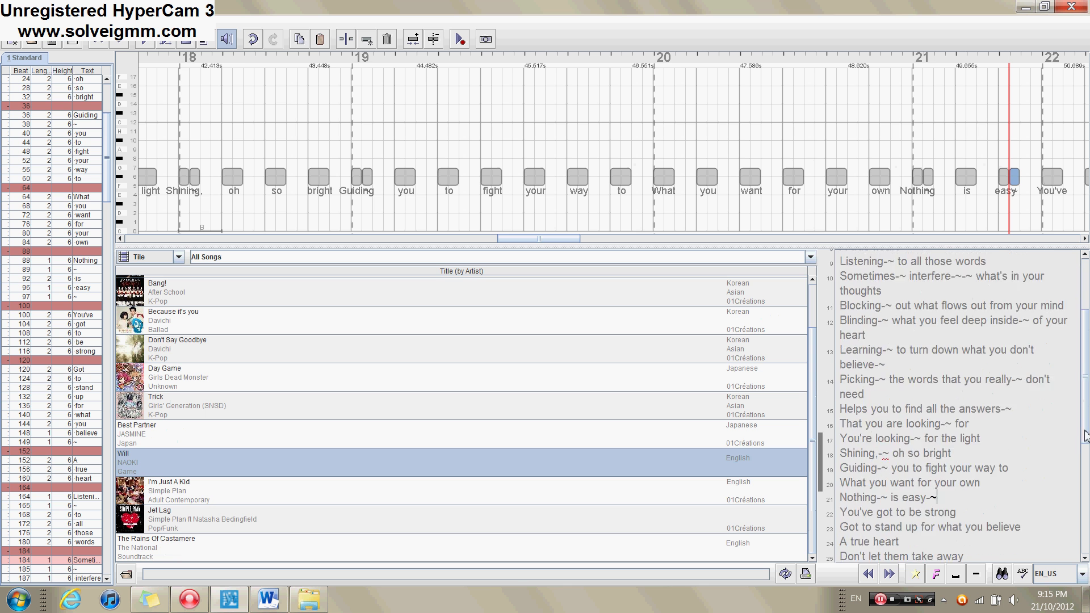
scroll(1086, 493, "down", 1)
double_click(853, 307)
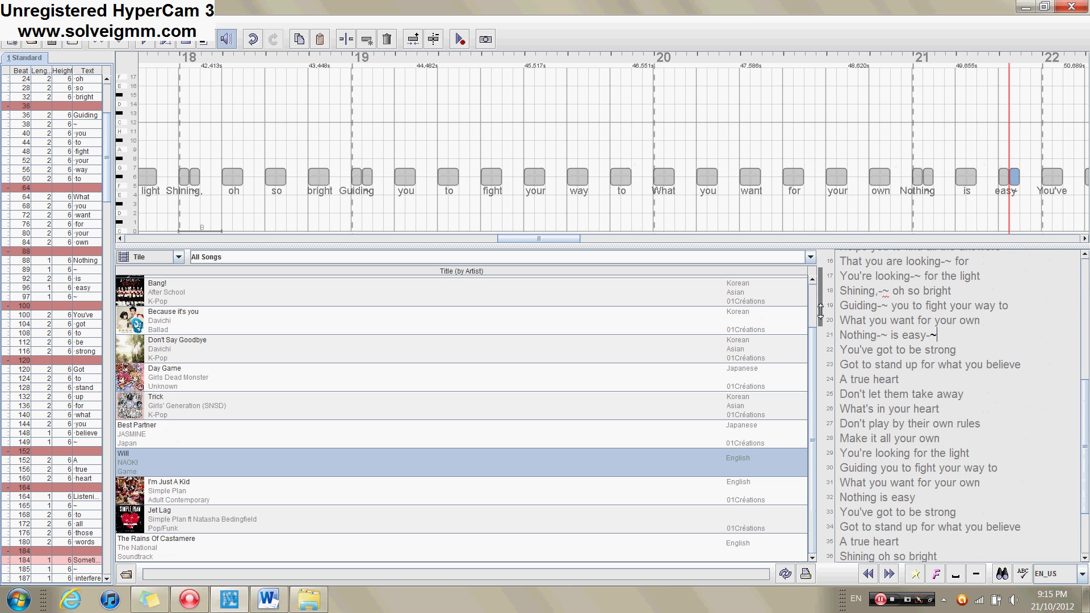
Step: Split the notes for "believe" in line 23 and "away" in line 25 into two notes each
left_click_drag(820, 310, 821, 381)
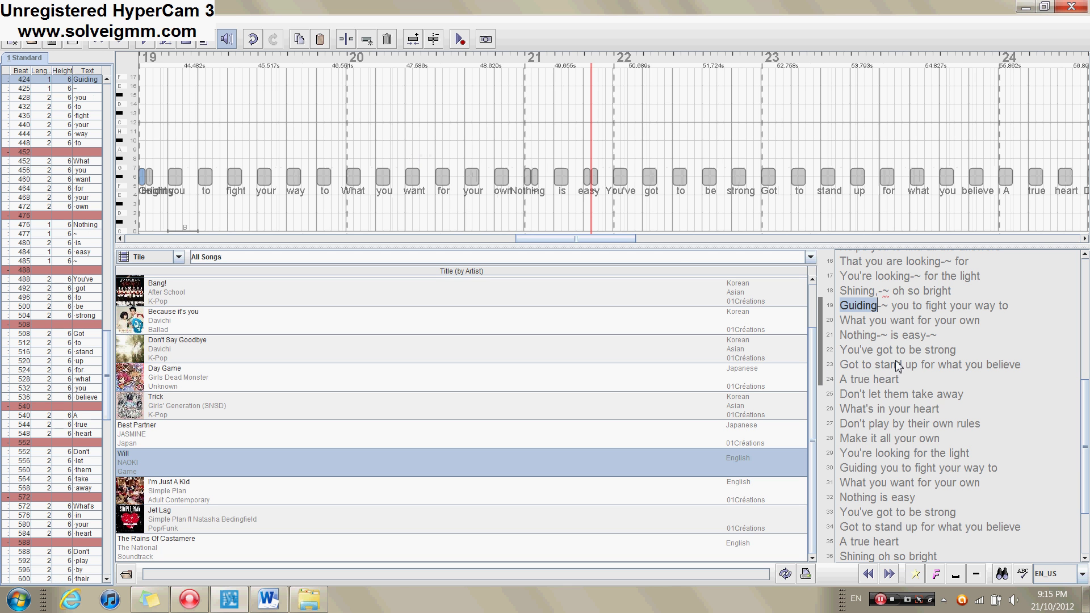
left_click(998, 367)
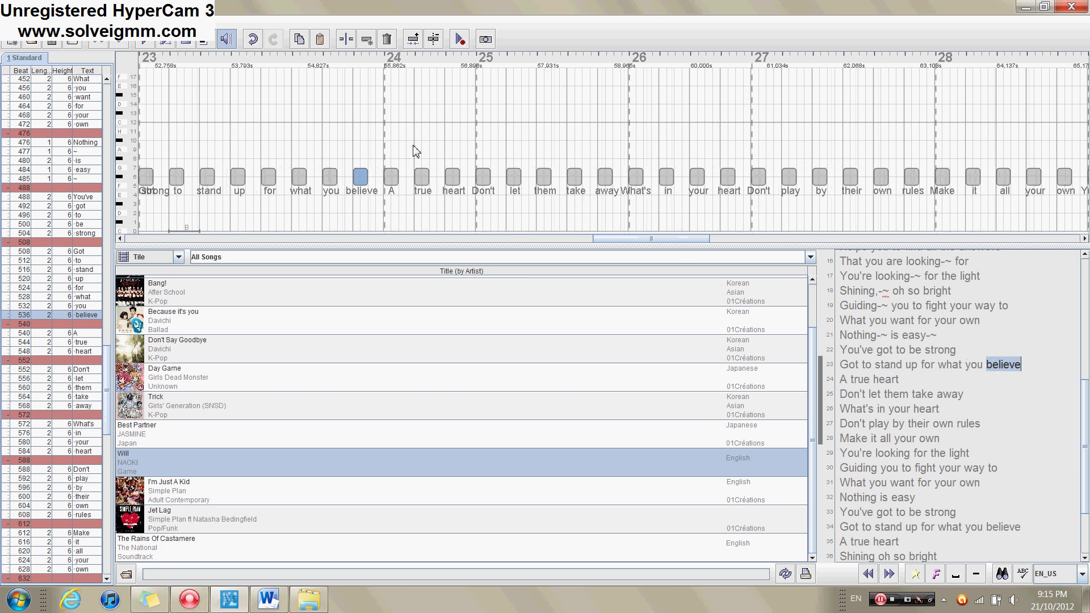
left_click(363, 170, "ctrl")
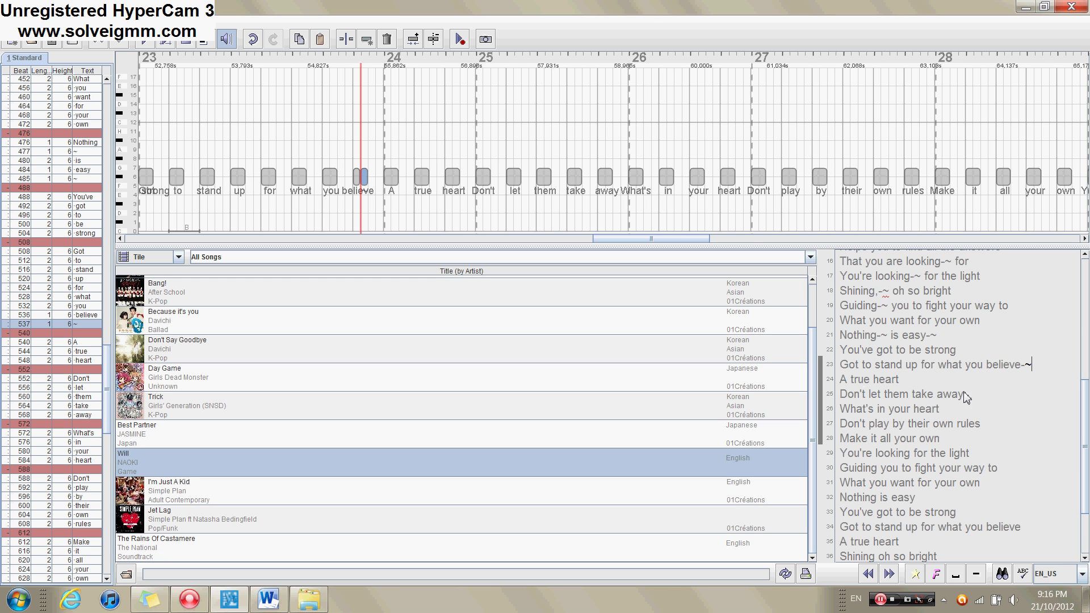
left_click(946, 396)
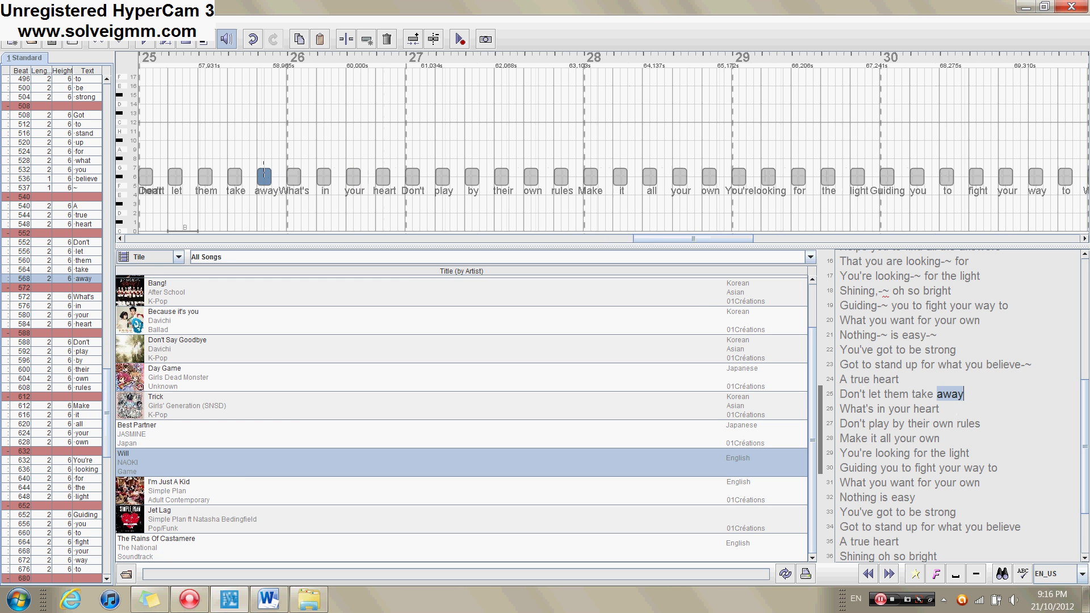
left_click(263, 164)
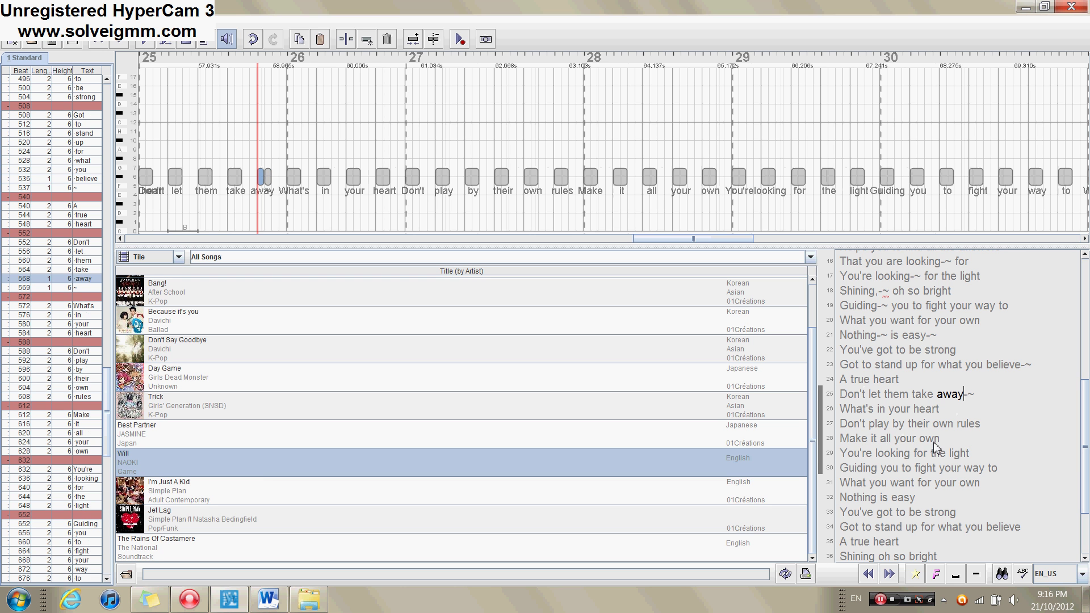
Step: Split the notes for "looking" in line 29 and "Guiding" in line 30 into two notes each
double_click(893, 453)
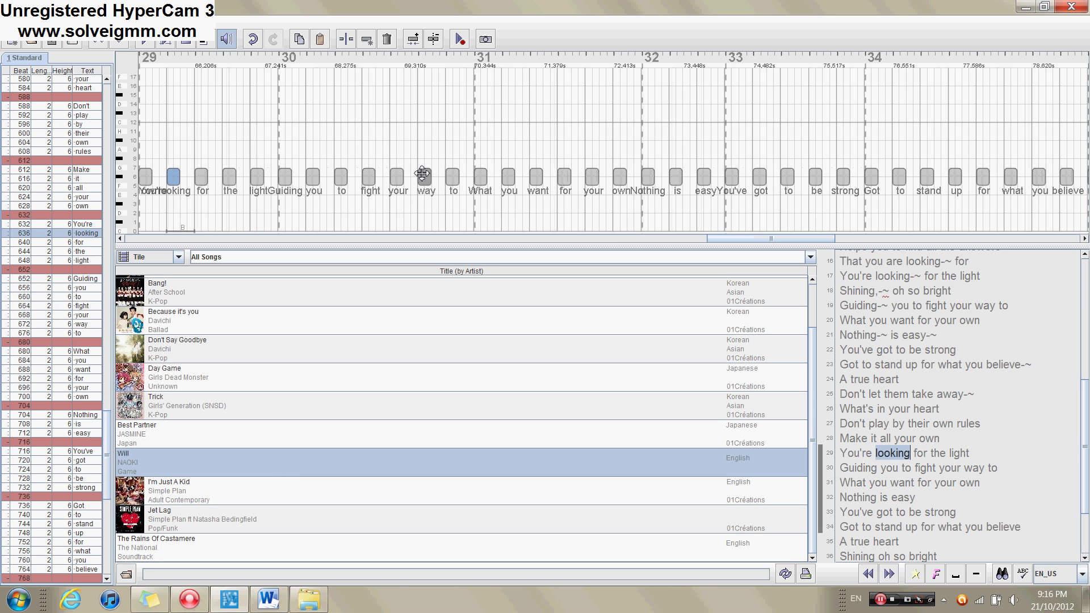
left_click(173, 176, "ctrl")
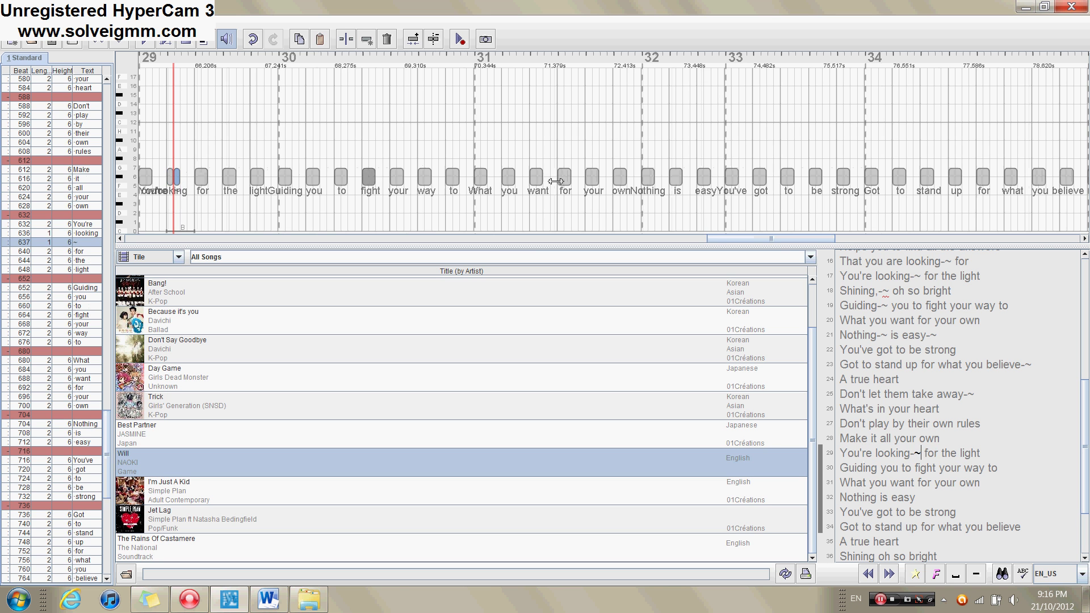
double_click(867, 469)
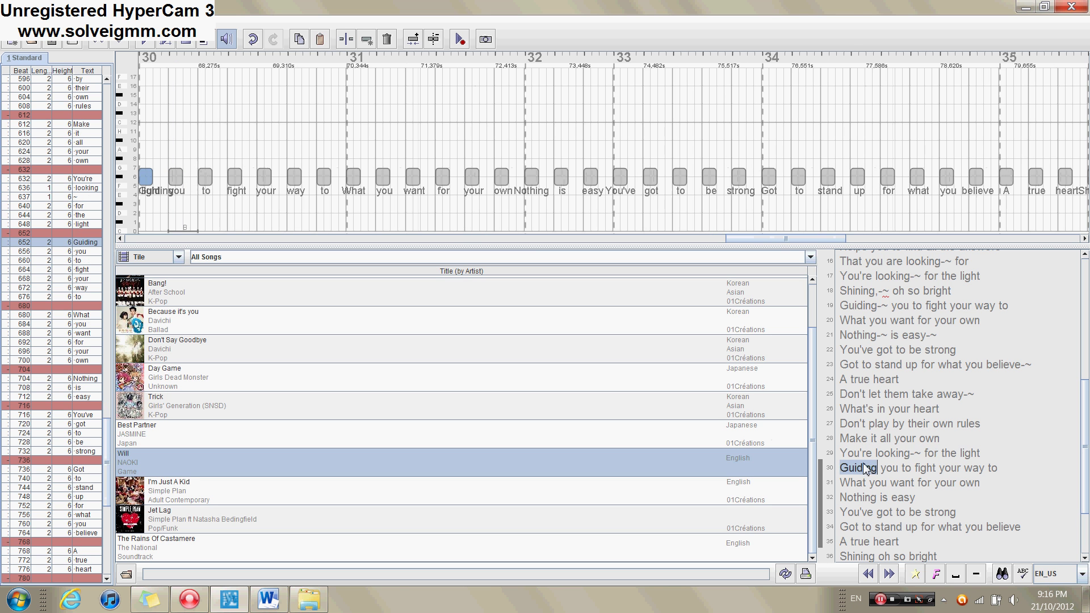
left_click(146, 176, "ctrl")
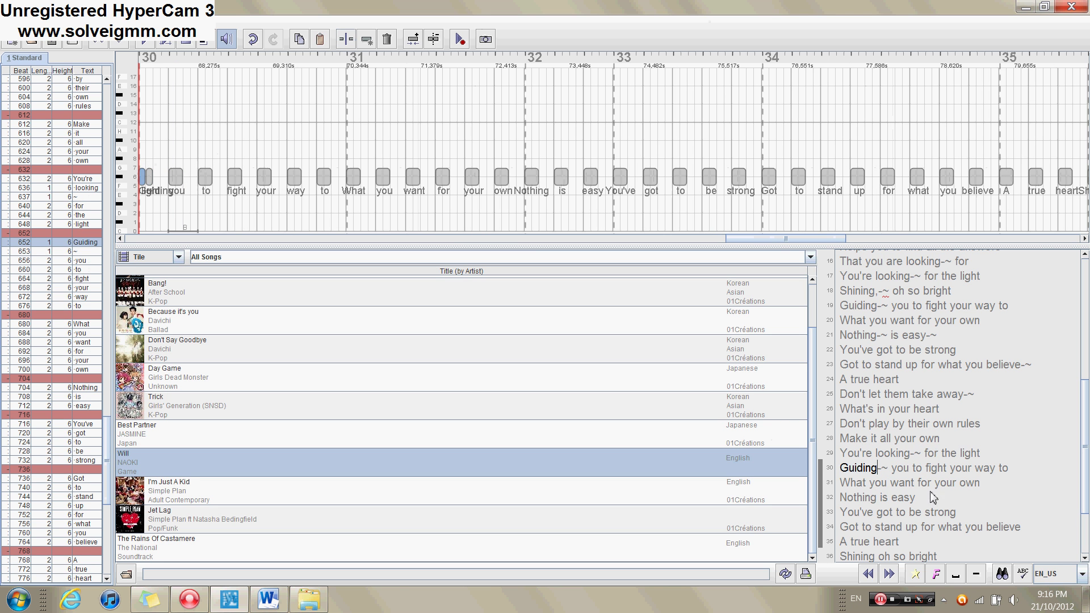
Step: Split the notes for "Nothing" and "easy" in line 32, "believe" in line 34, "Shining" in line 36 and "Guiding" in line 37 in two
double_click(863, 498)
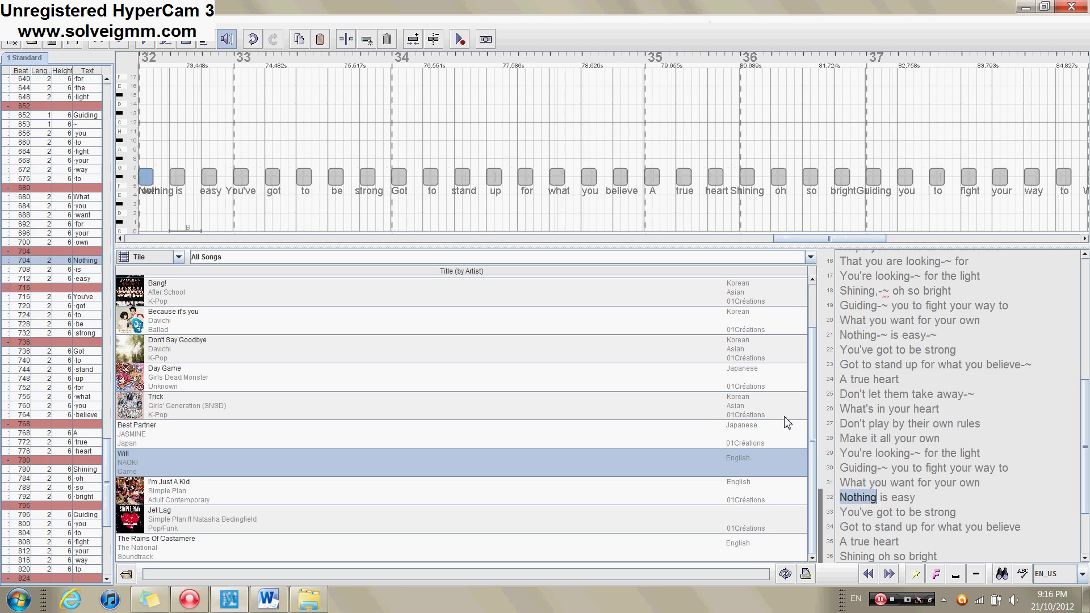
left_click(146, 176, "ctrl")
left_click(210, 173, "ctrl")
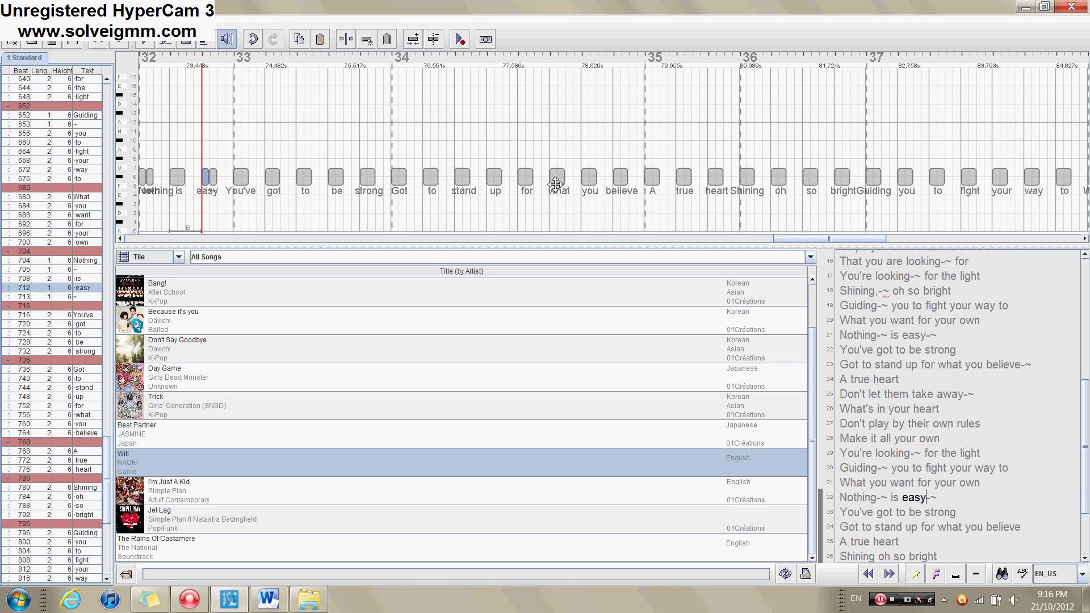
left_click(616, 177, "ctrl")
left_click(749, 175, "ctrl")
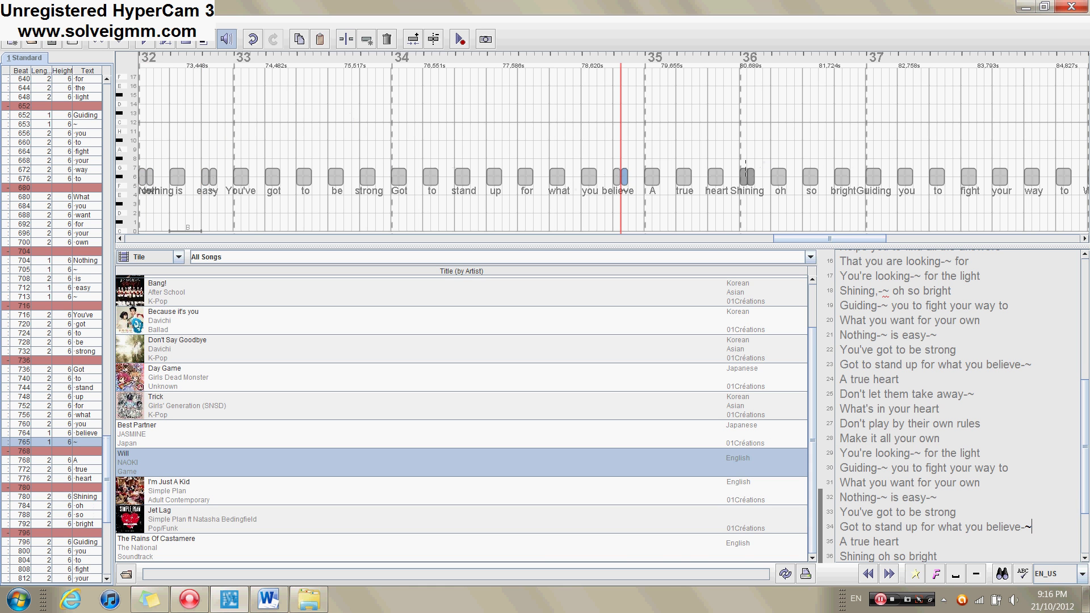
left_click(873, 176, "ctrl")
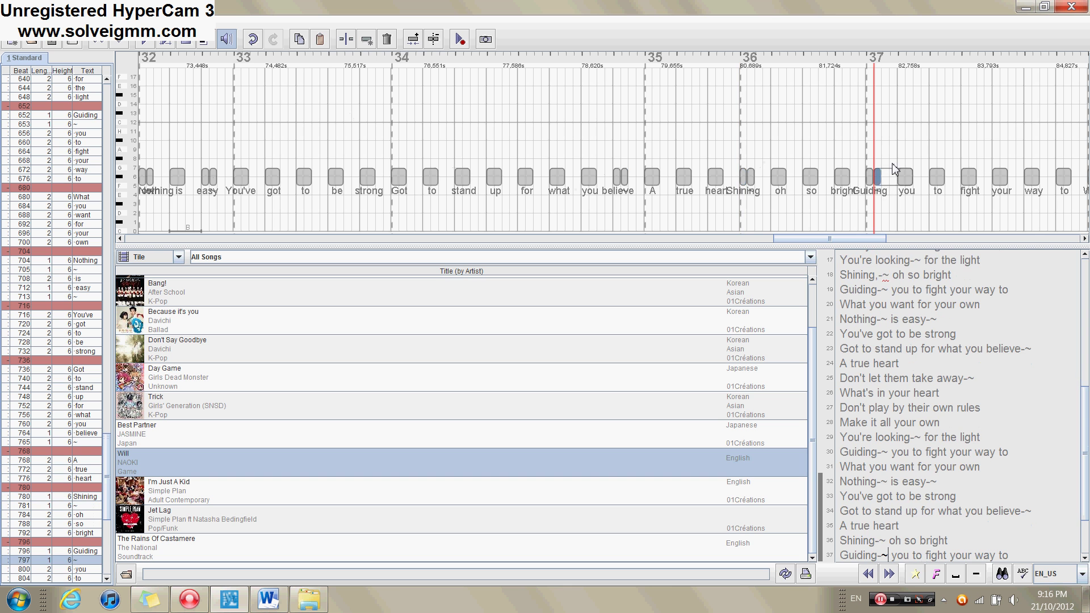
Step: Split the notes for "Nothing" and "easy" in line 39 and "believe" in line 41 into two notes each
scroll(847, 519, "down", 2)
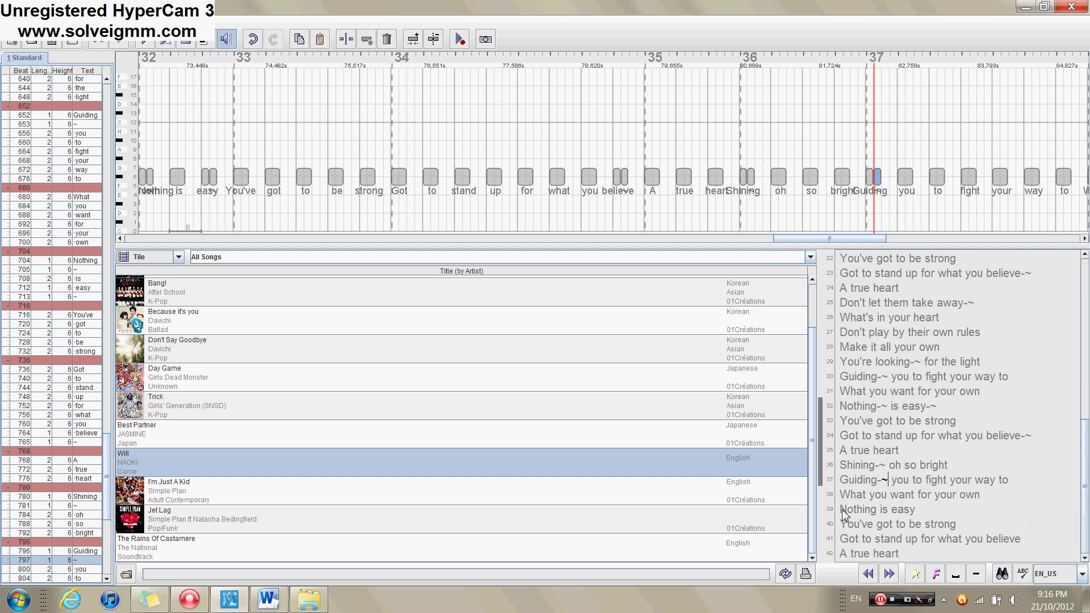
double_click(875, 511)
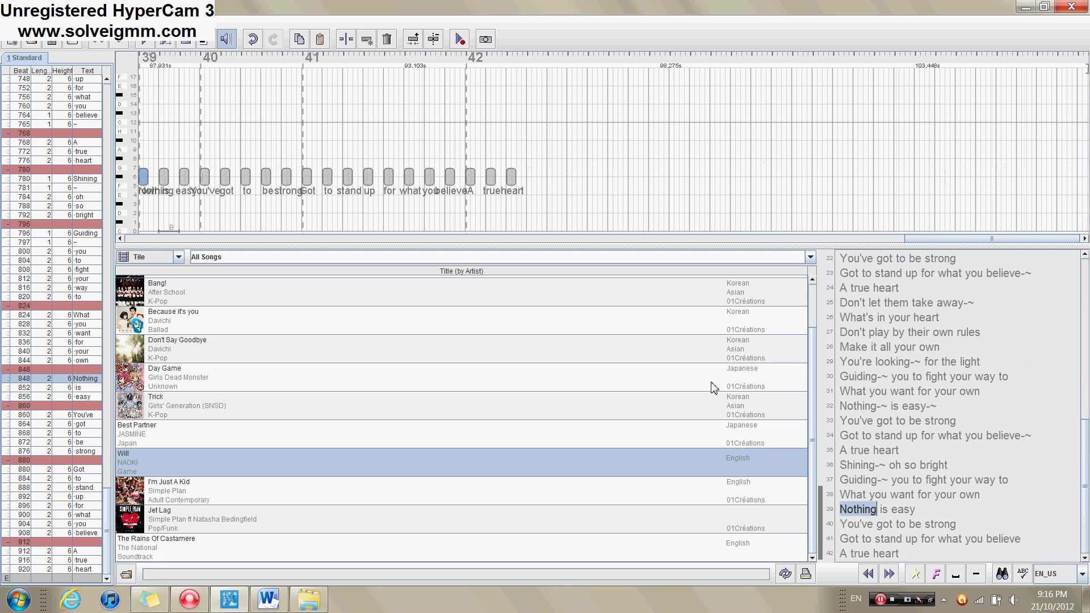
left_click(148, 167, "ctrl")
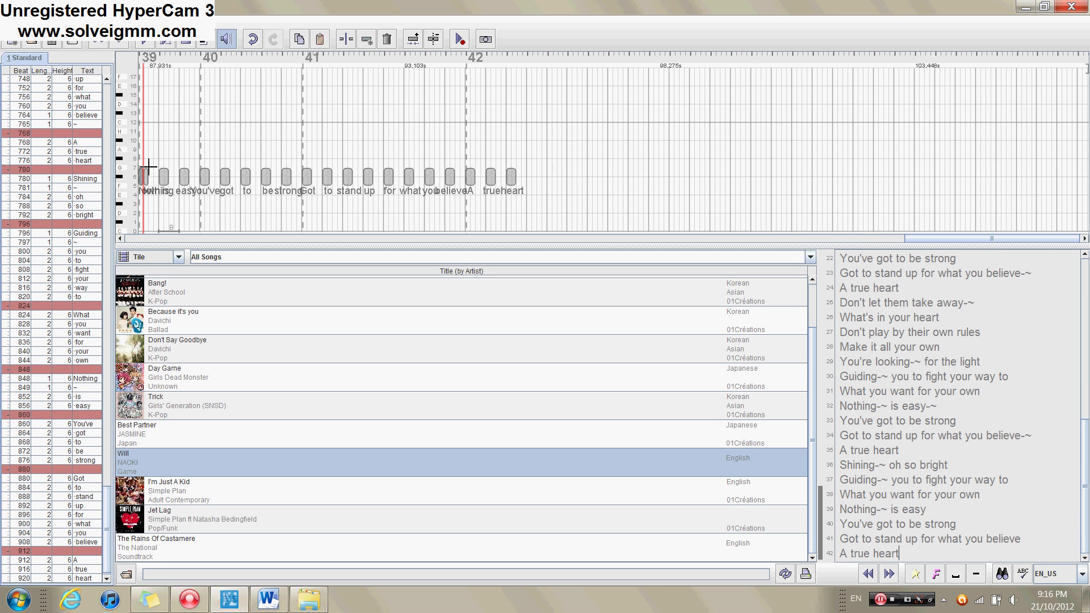
left_click(183, 176, "ctrl")
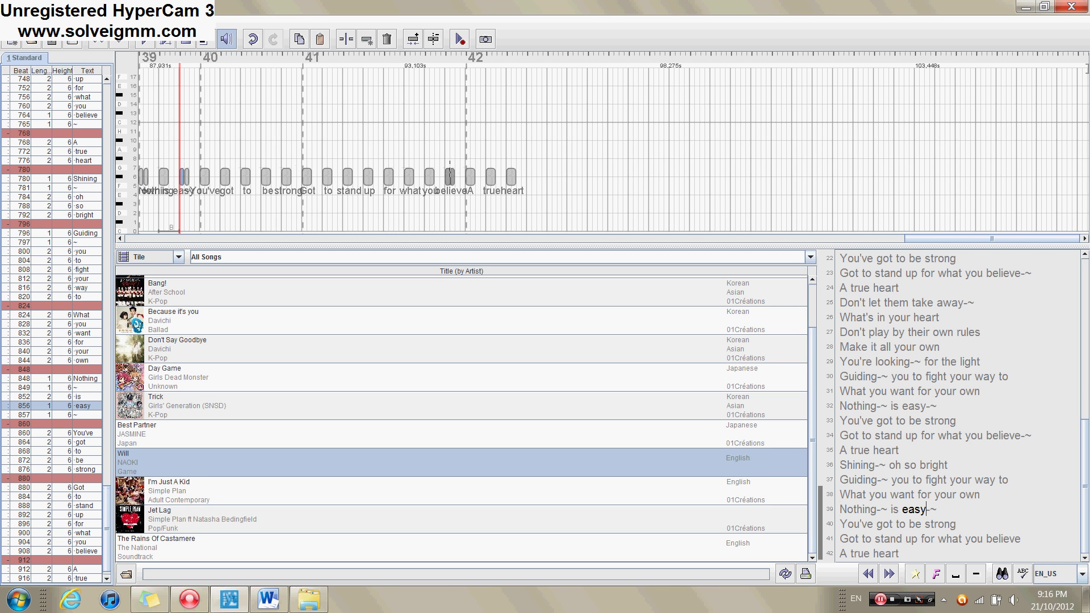
left_click(450, 177, "ctrl")
Step: Save the song, overwriting the existing file
left_click(580, 168)
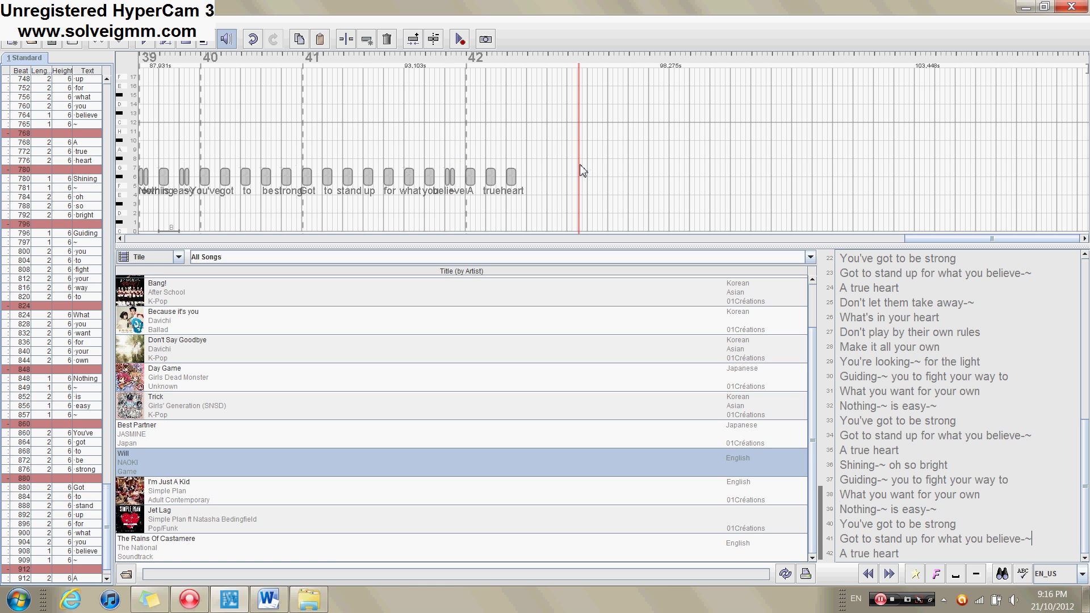
key("ctrl+s")
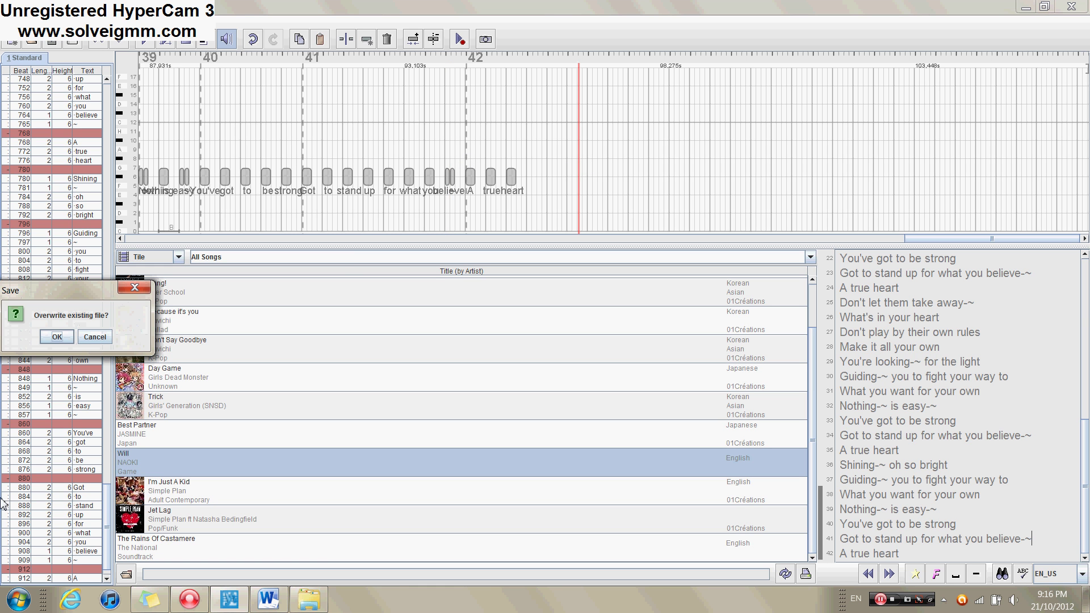
left_click(57, 337)
Step: Divide "looking" in lyric line 1 over its two notes as "look-ing", replacing the tilde with "ing"
left_click_drag(1085, 447, 1086, 267)
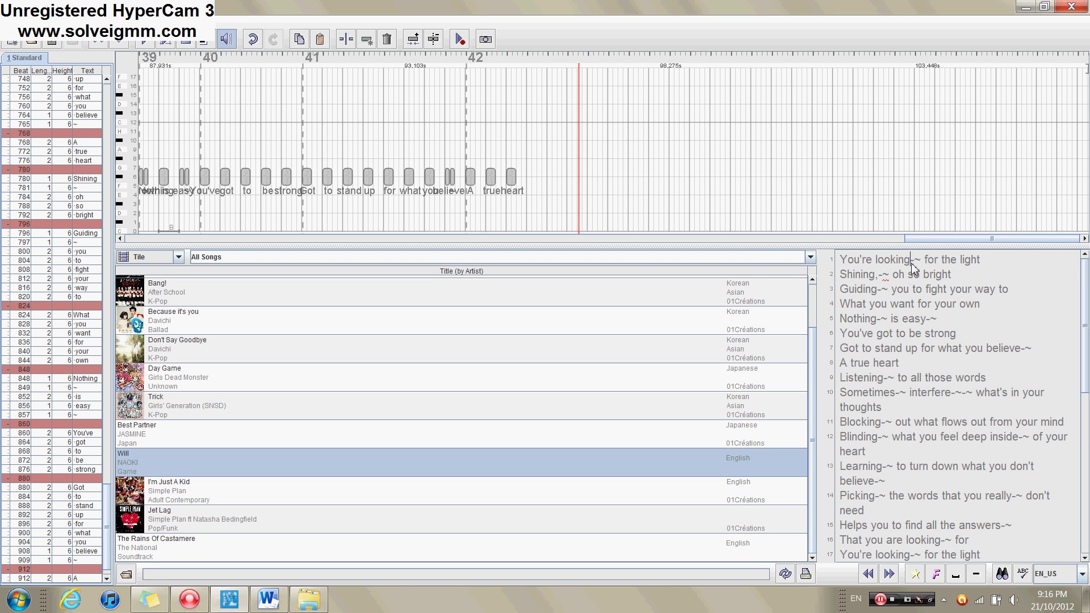
left_click_drag(912, 264, 915, 266)
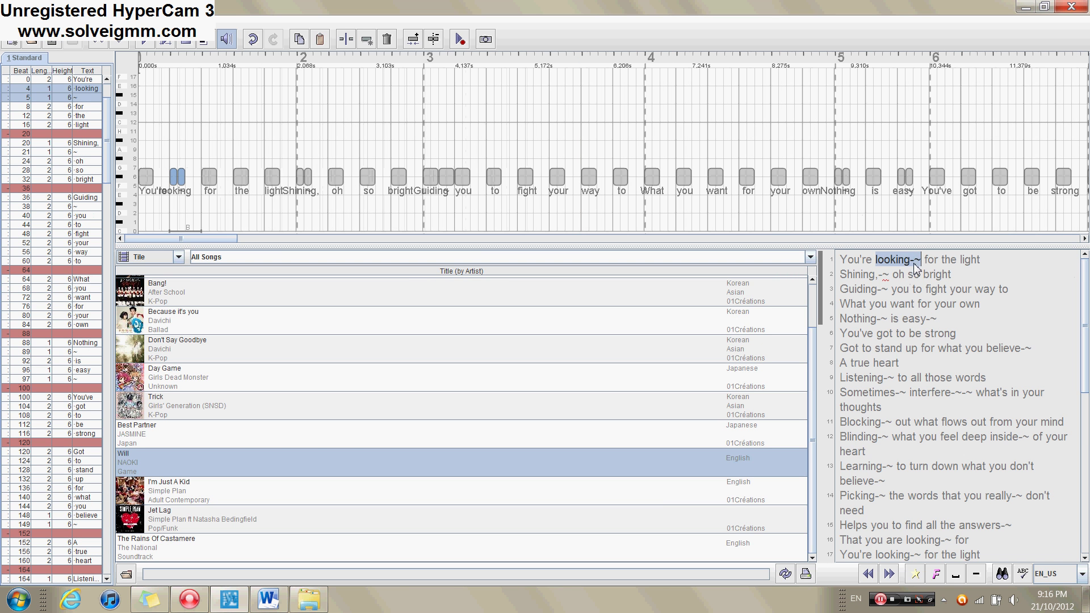
double_click(915, 264)
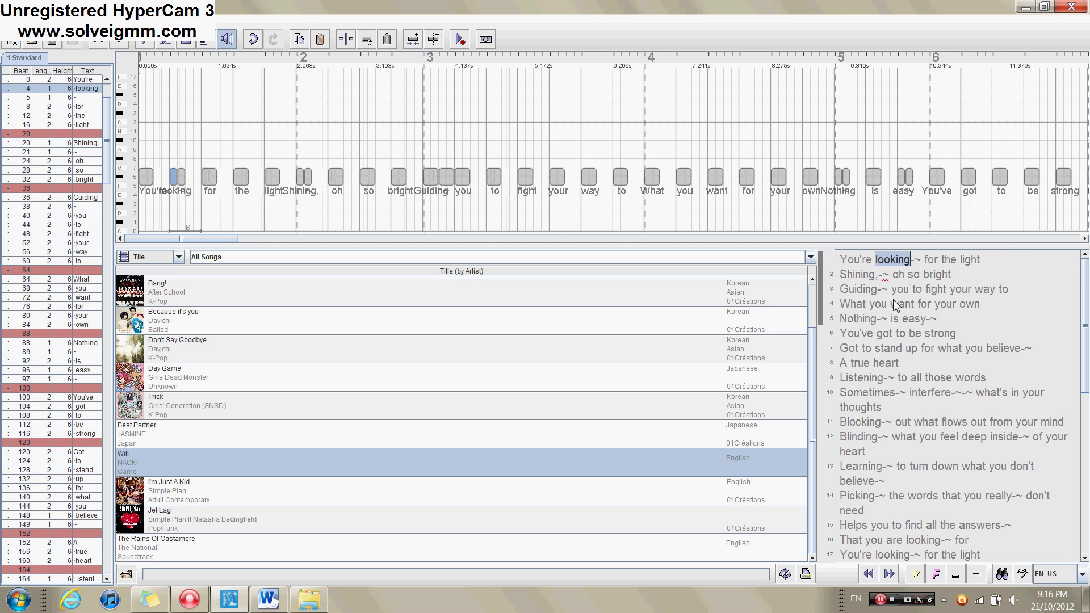
left_click(914, 262)
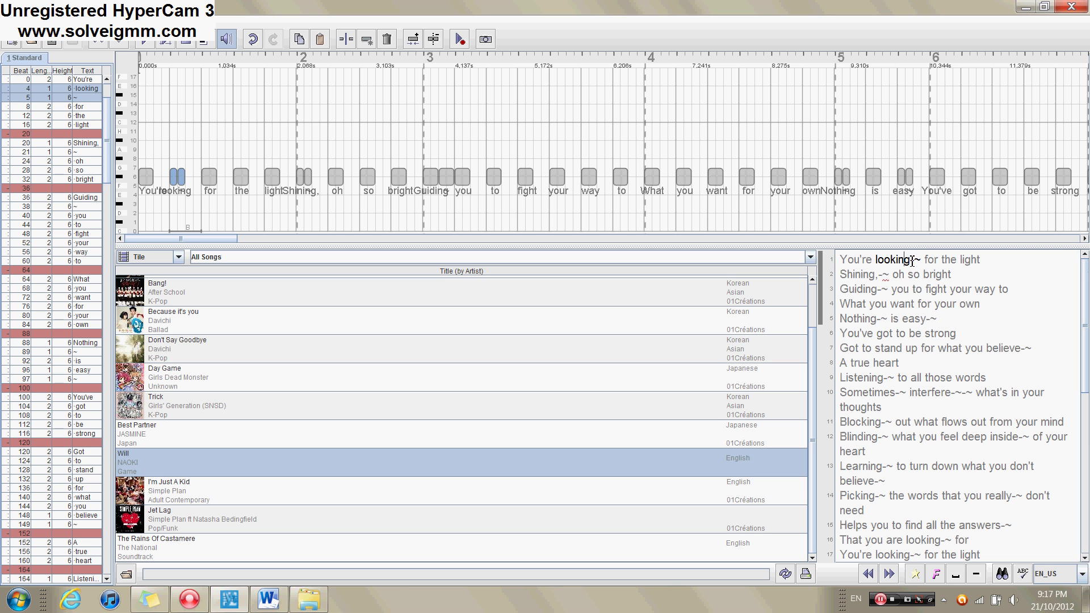
key("shift+Left")
left_click_drag(914, 263, 895, 262)
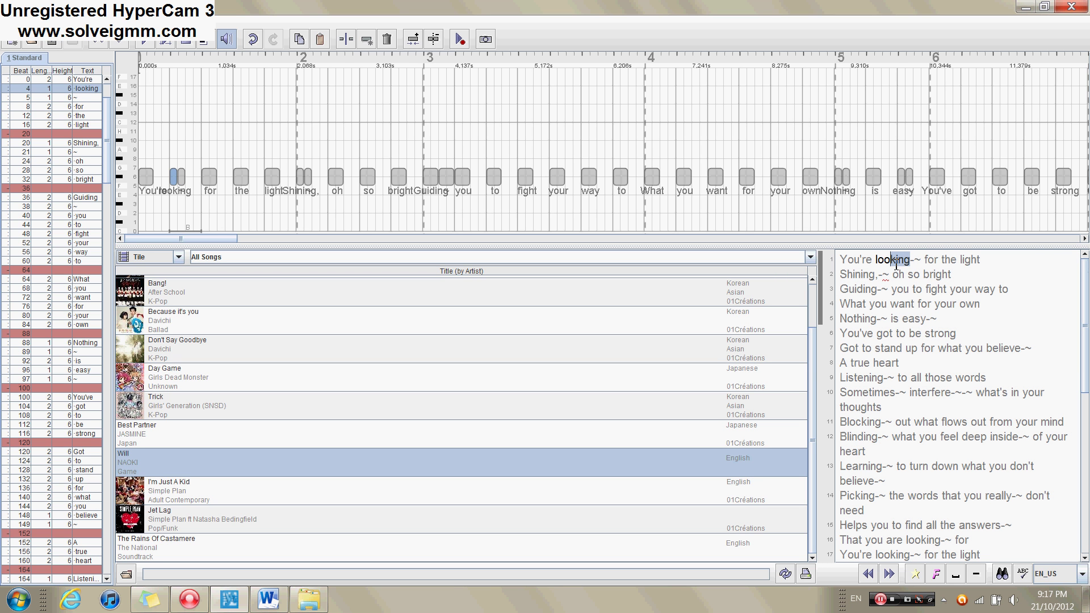
key("Down")
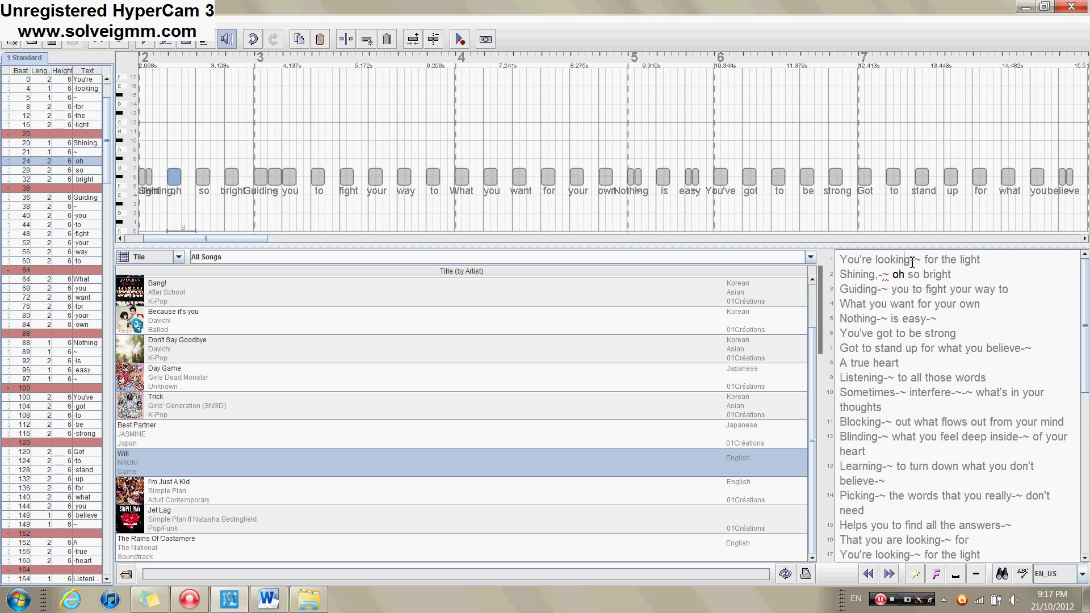
left_click(911, 262)
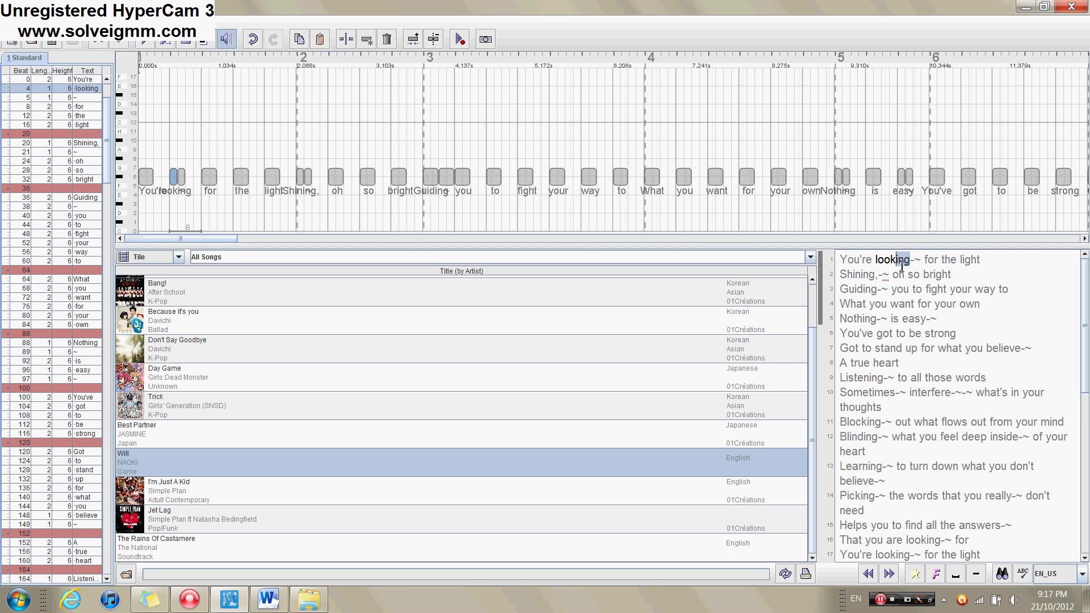
key("BackSpace")
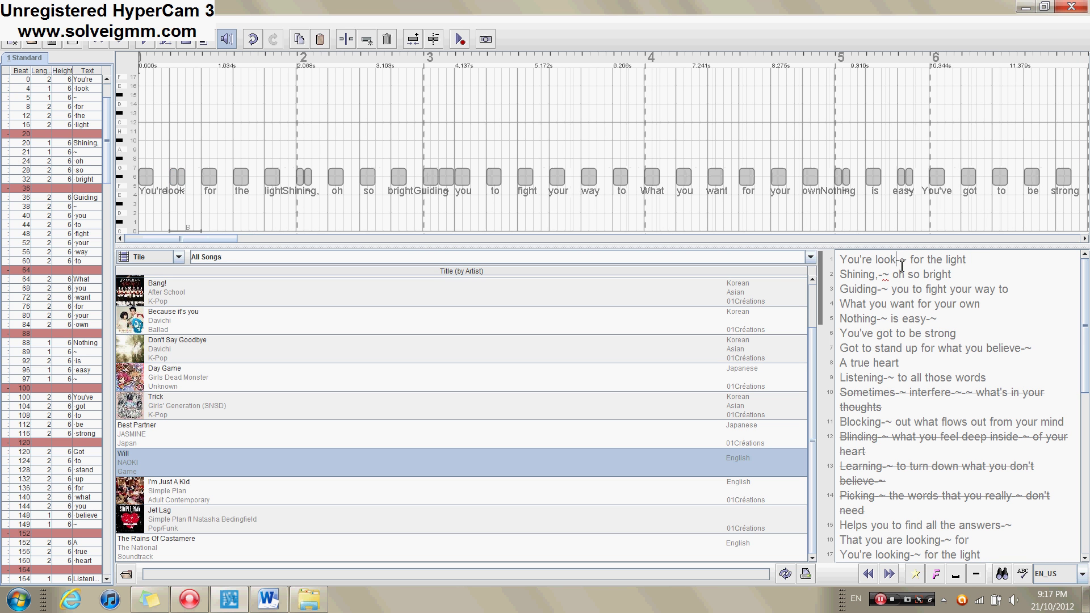
key("Right")
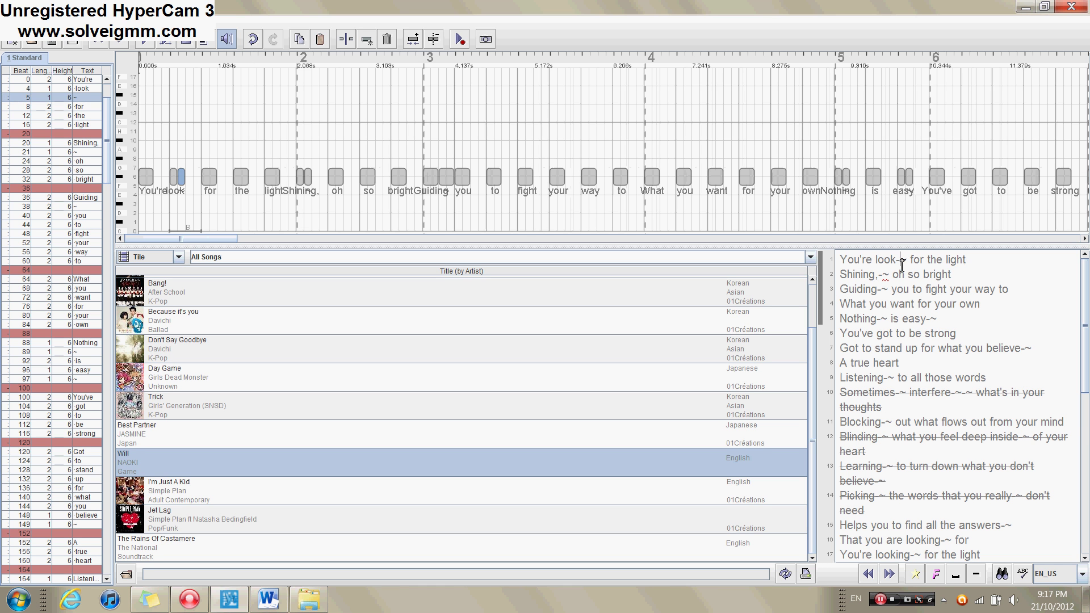
type("ing")
key("Delete")
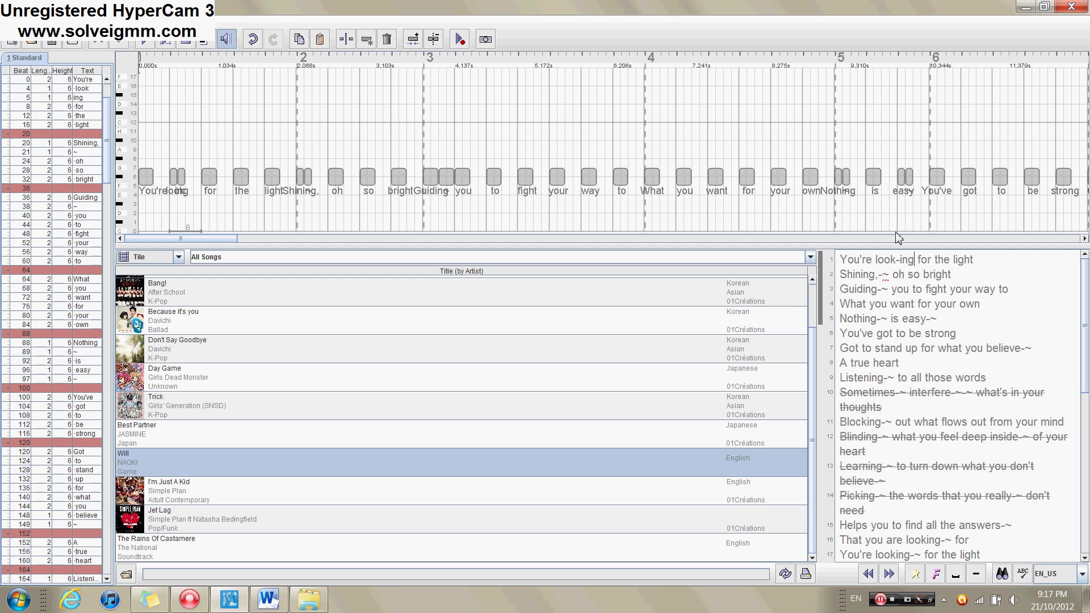
Step: Divide "Shining," in lyric line 2 over its two notes as "Shi-ning,", replacing the tilde with "ning,"
left_click(879, 278)
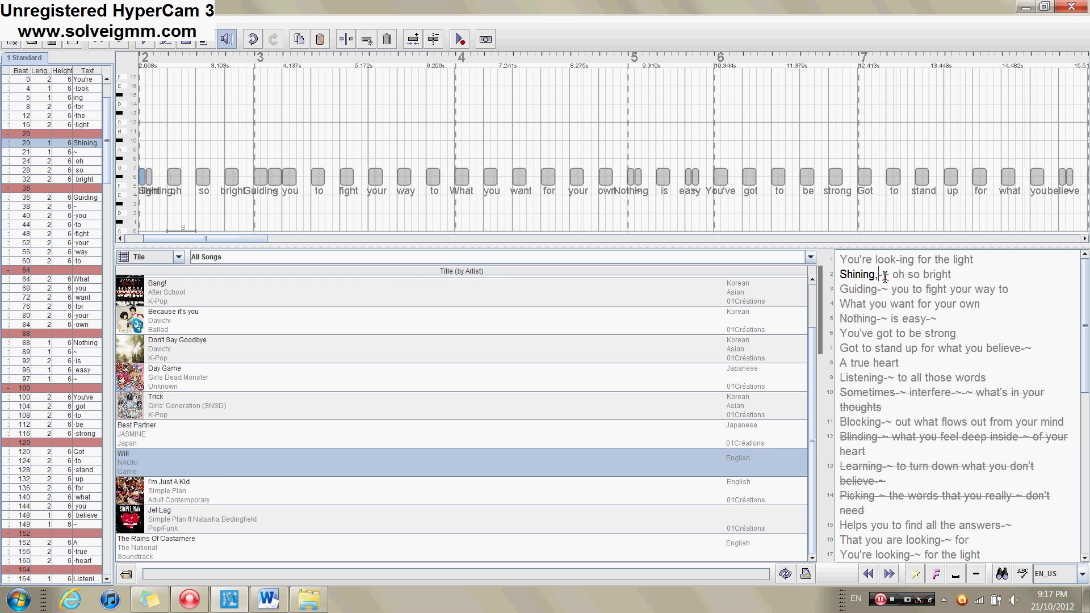
left_click_drag(874, 275, 885, 279)
key("Delete")
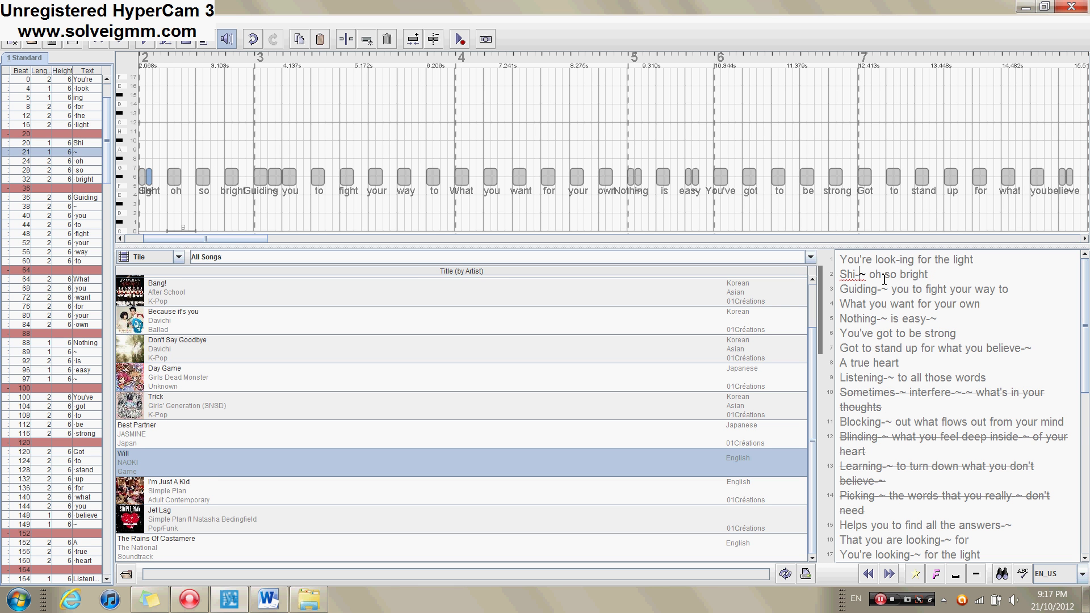
key("ctrl+z")
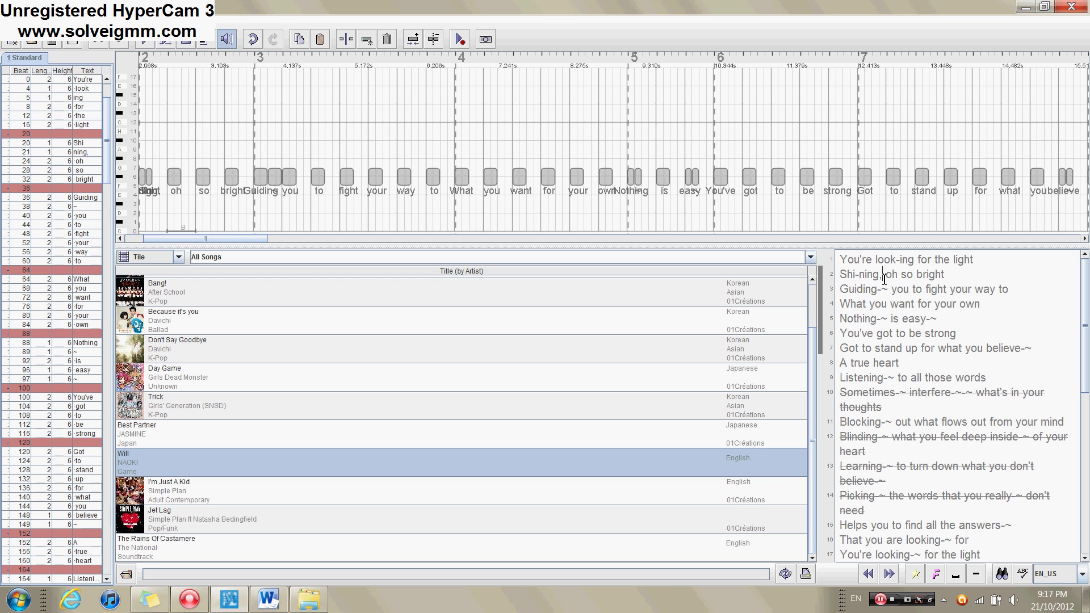
Step: Divide "Guiding" in lyric line 3 over its two notes as "Gui-ding", replacing the tilde with "ding"
left_click_drag(878, 291, 858, 291)
key("ctrl+c")
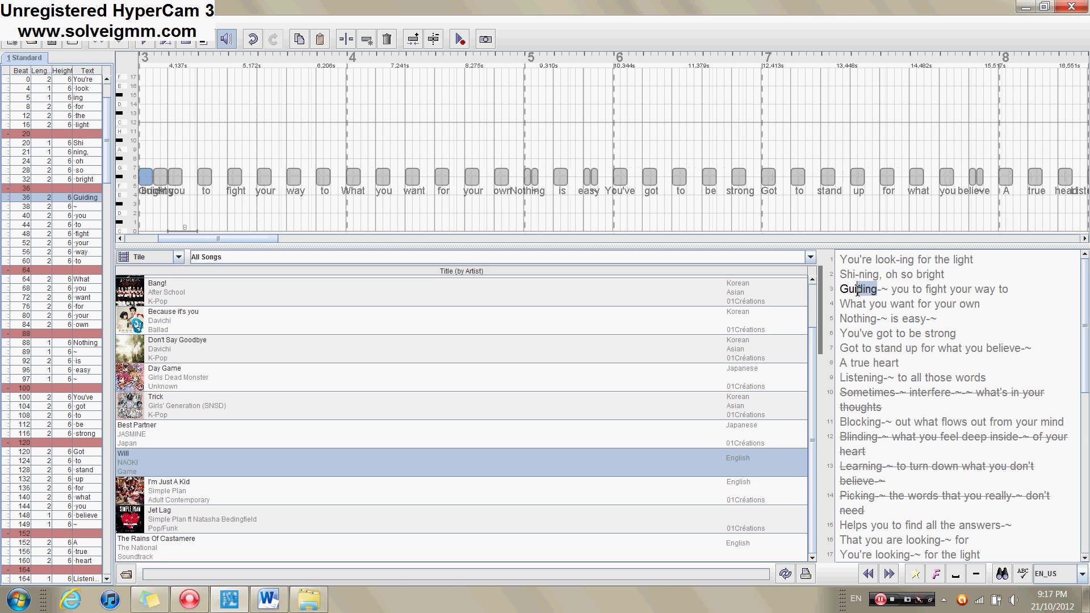
key("Delete")
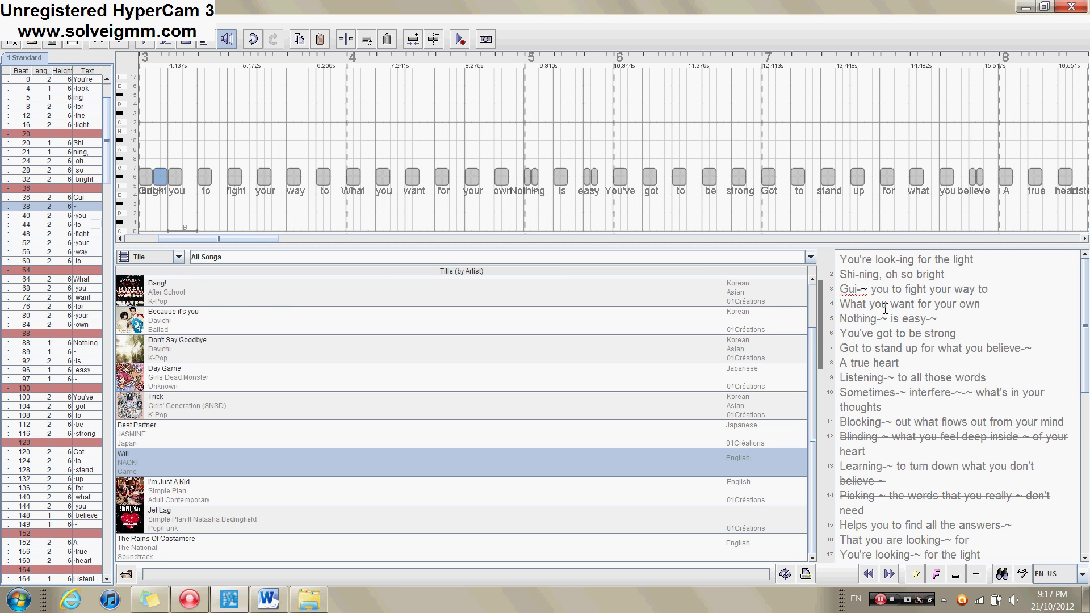
key("ctrl+v")
key("Delete")
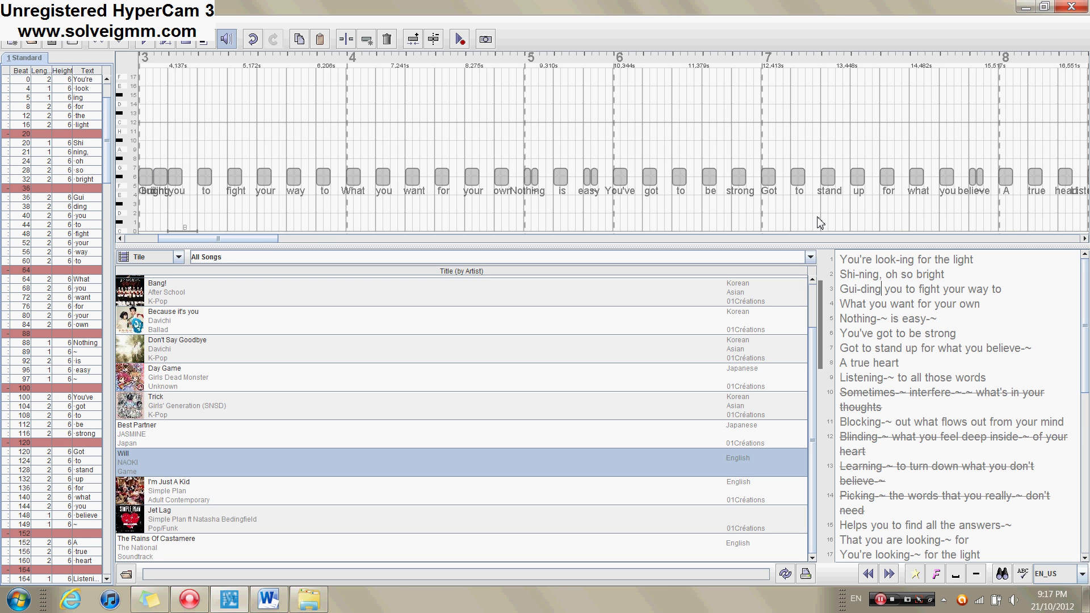
Step: Divide "Nothing" in lyric line 5 over its two notes as "No-thing", replacing the tilde with "thing"
left_click(883, 318)
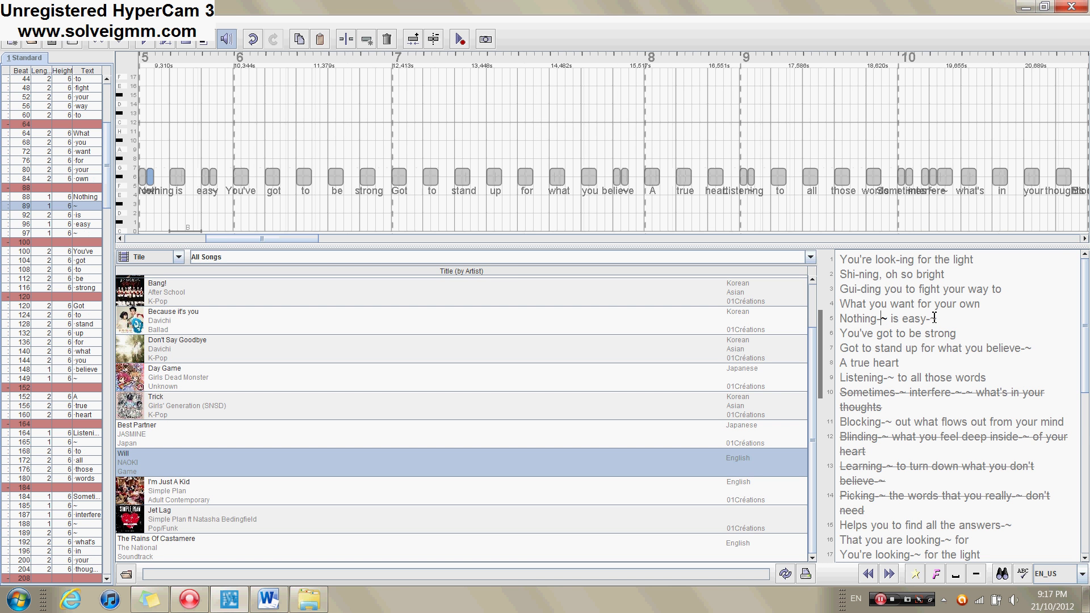
type("thing")
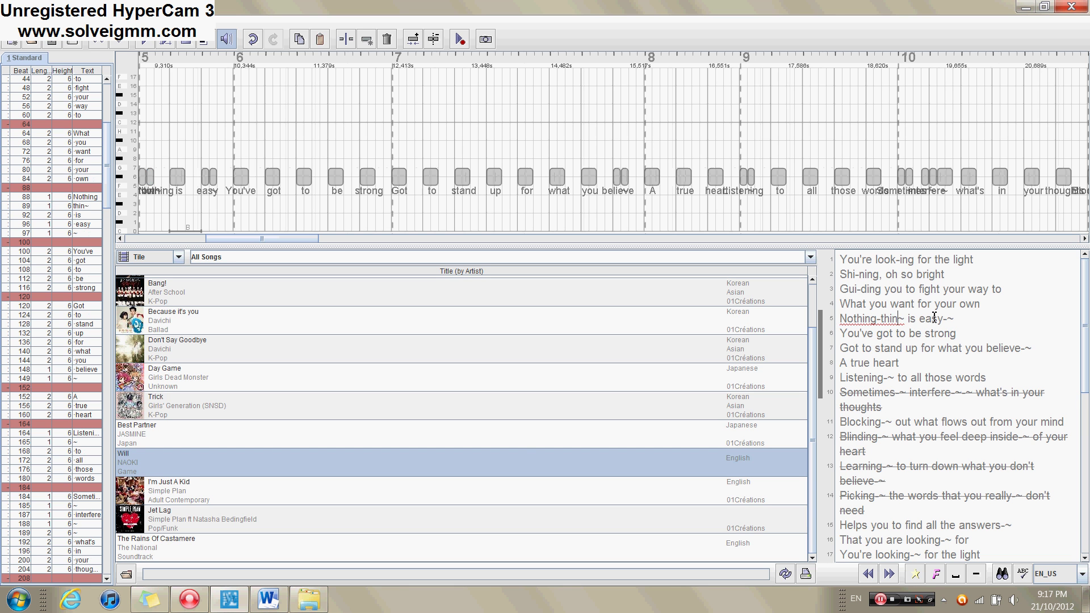
key("Delete")
left_click(882, 317)
key("BackSpace")
key("BackSpace")
key("BackSpace")
key("BackSpace")
key("BackSpace")
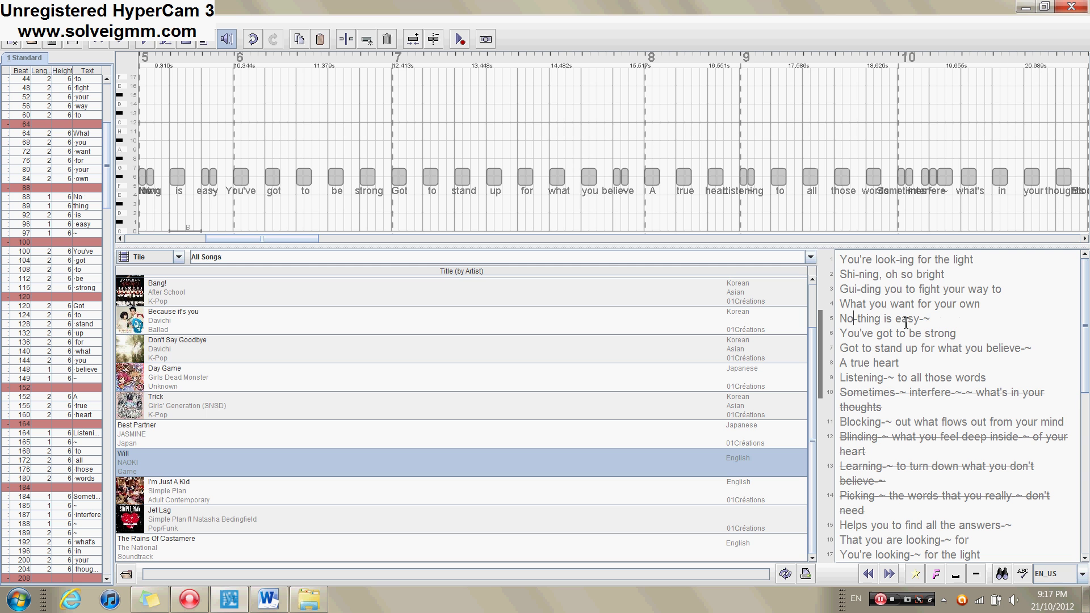
Step: Divide "easy" in lyric line 5 over its two notes as "ea-sy", replacing the tilde with "sy"
left_click(931, 319)
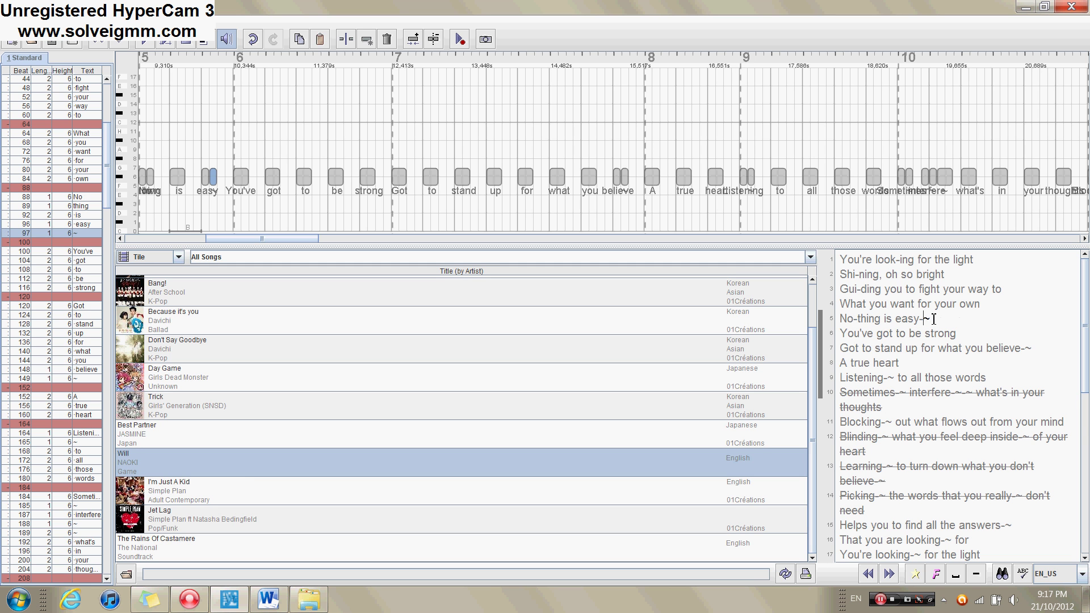
type("sy")
key("Delete")
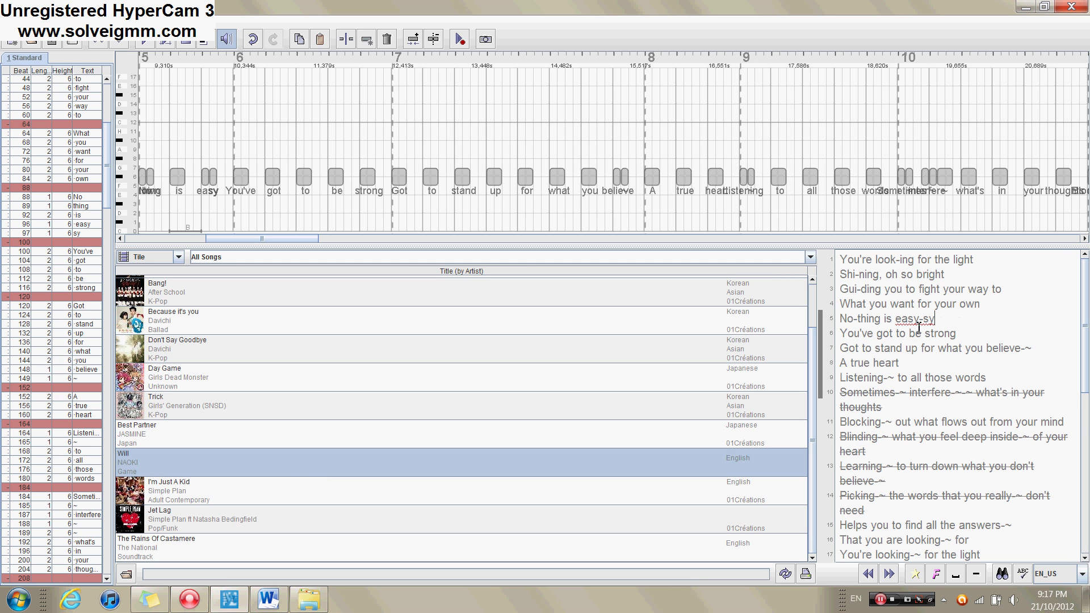
left_click(923, 319)
key("BackSpace")
key("BackSpace")
Step: Divide "believe" in lyric line 7 over its two notes as "be-lieve", replacing the tilde with "lieve"
left_click(1028, 349)
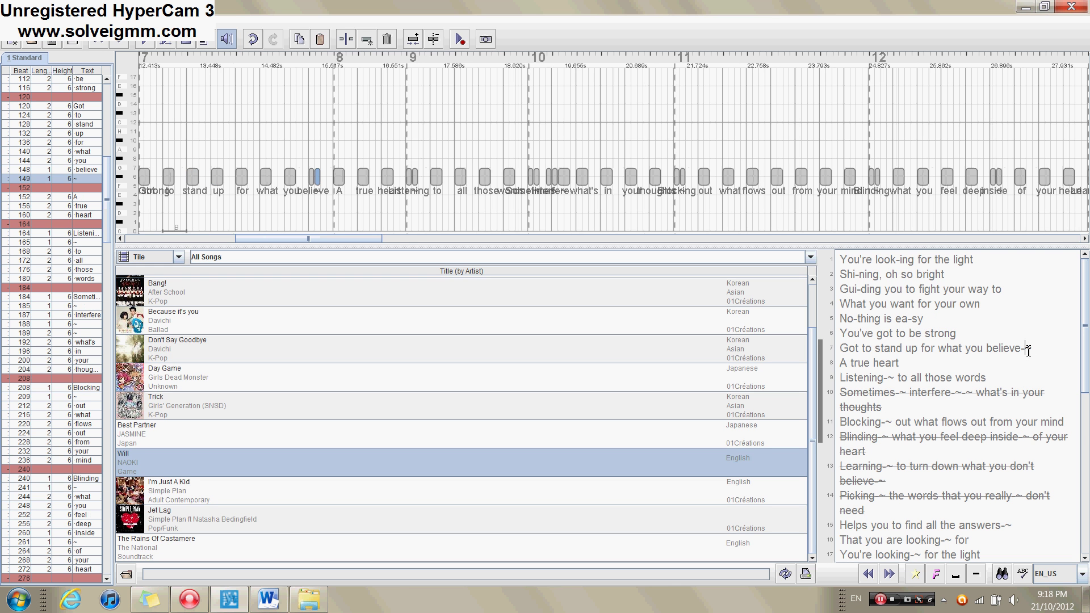
type("lieve")
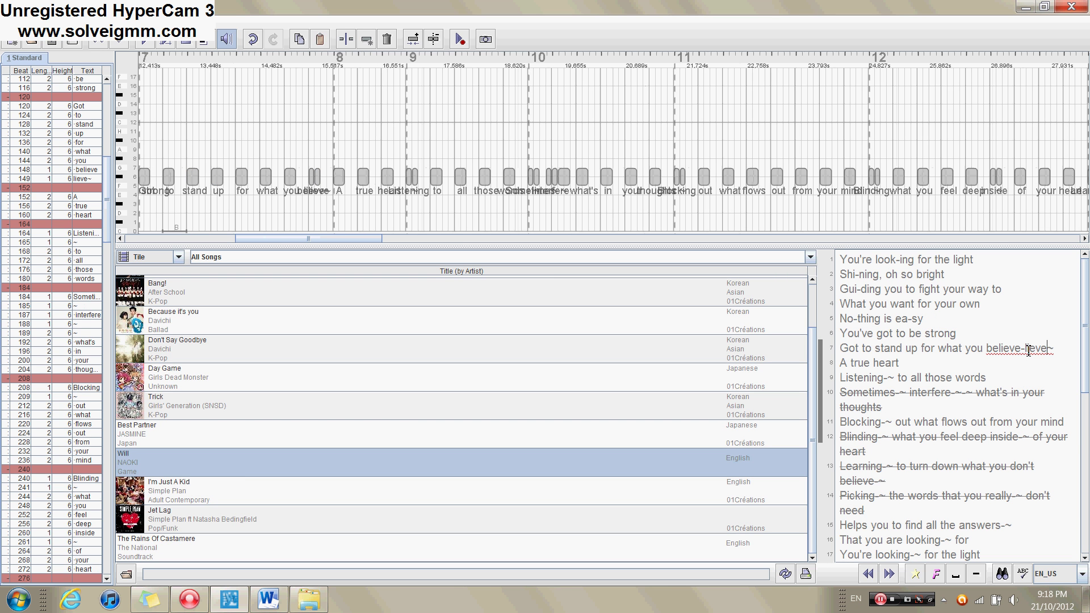
key("Delete")
double_click(1016, 350)
type("be")
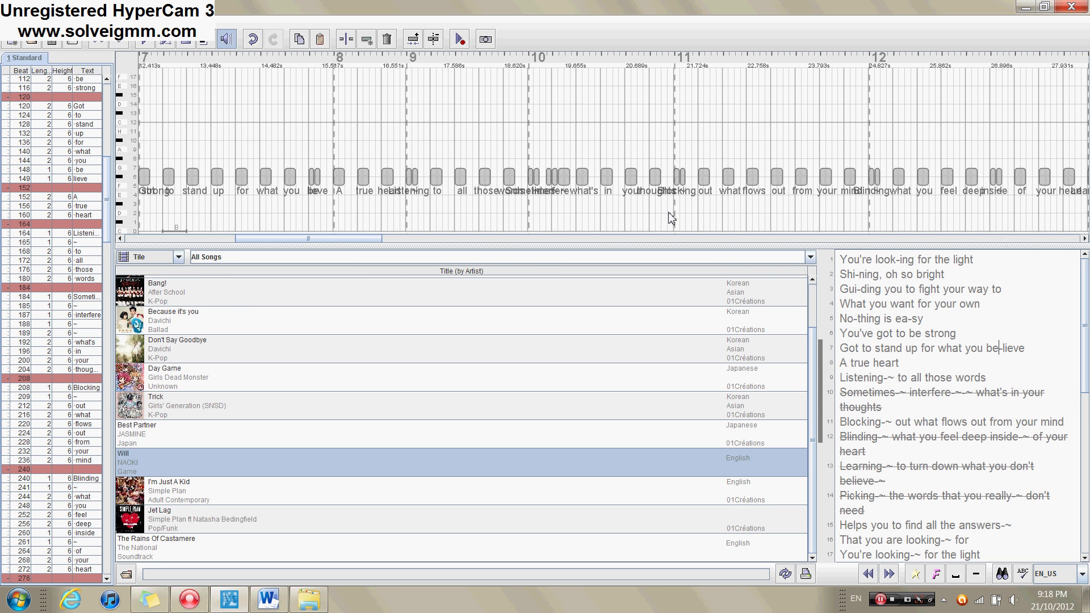
Step: Break lyric line 10 before "your thoughts" and save the song, overwriting the existing file
left_click(626, 214)
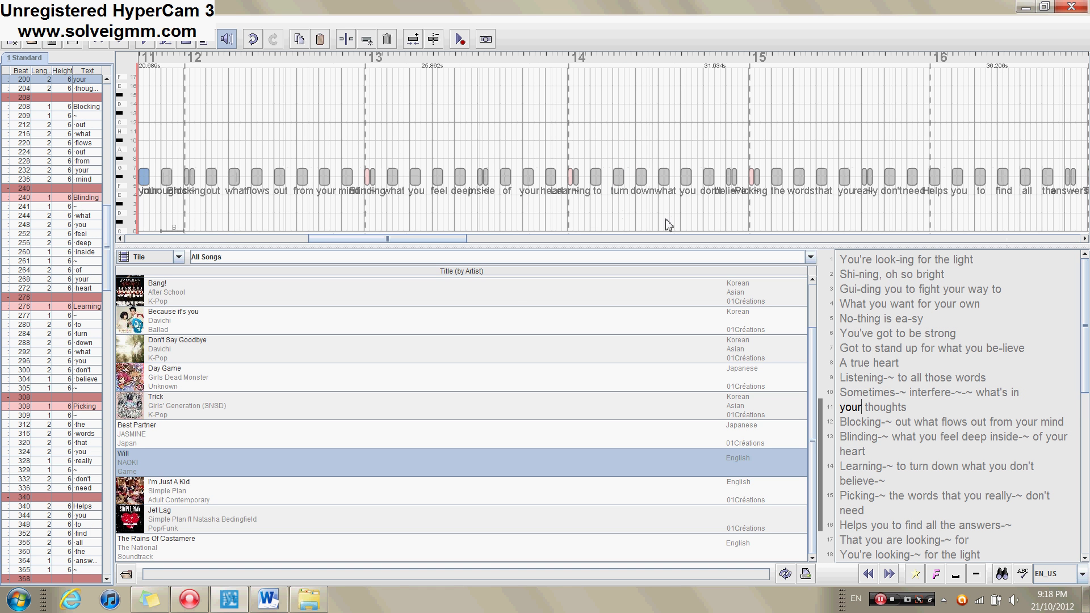
left_click(631, 205)
key("ctrl+s")
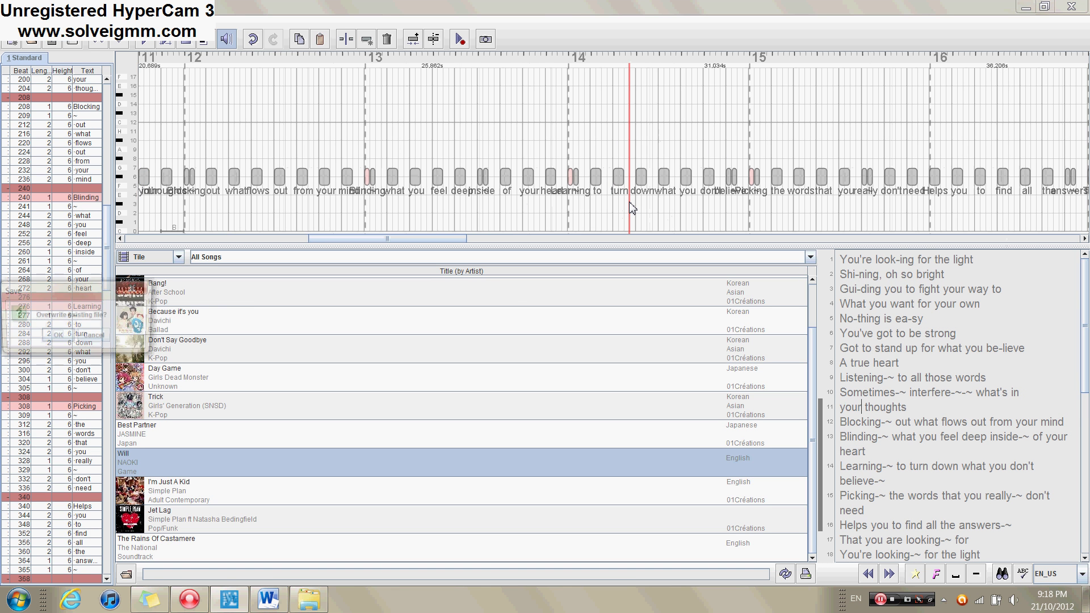
key("Return")
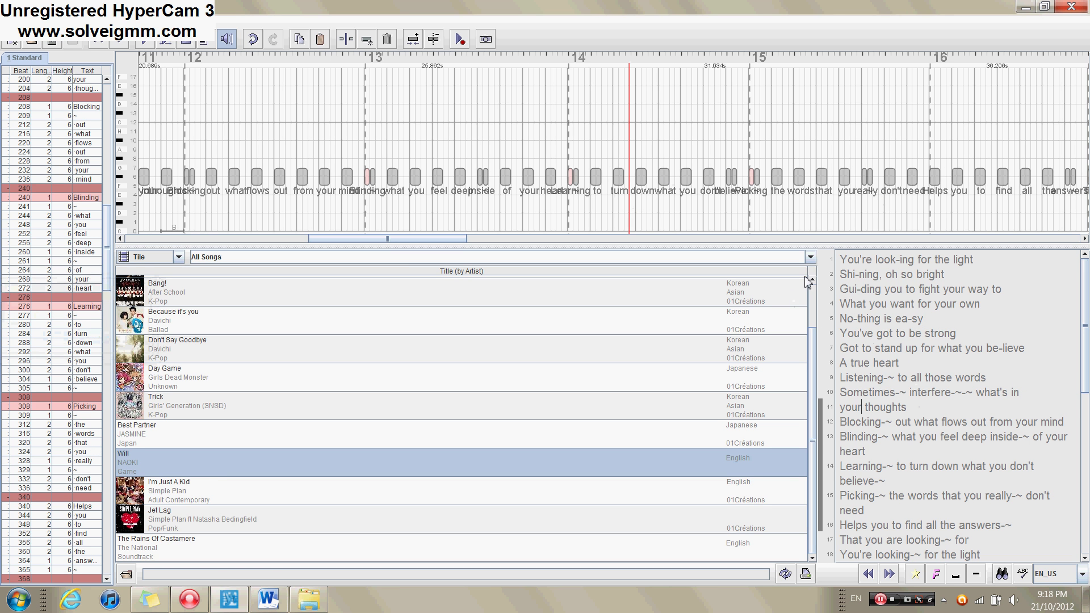
double_click(903, 404)
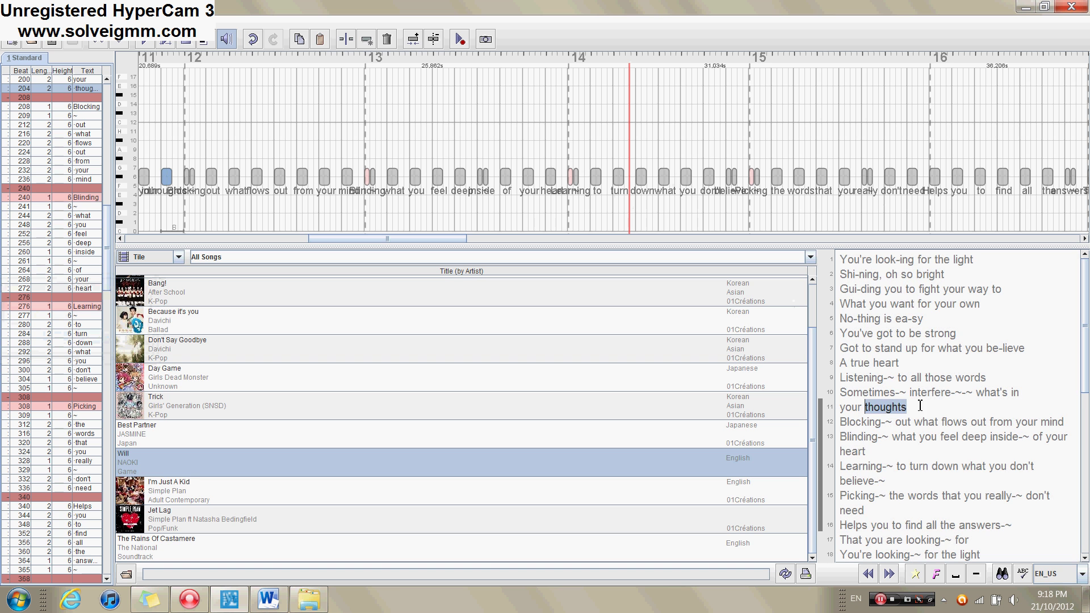
left_click(920, 406)
type("ss")
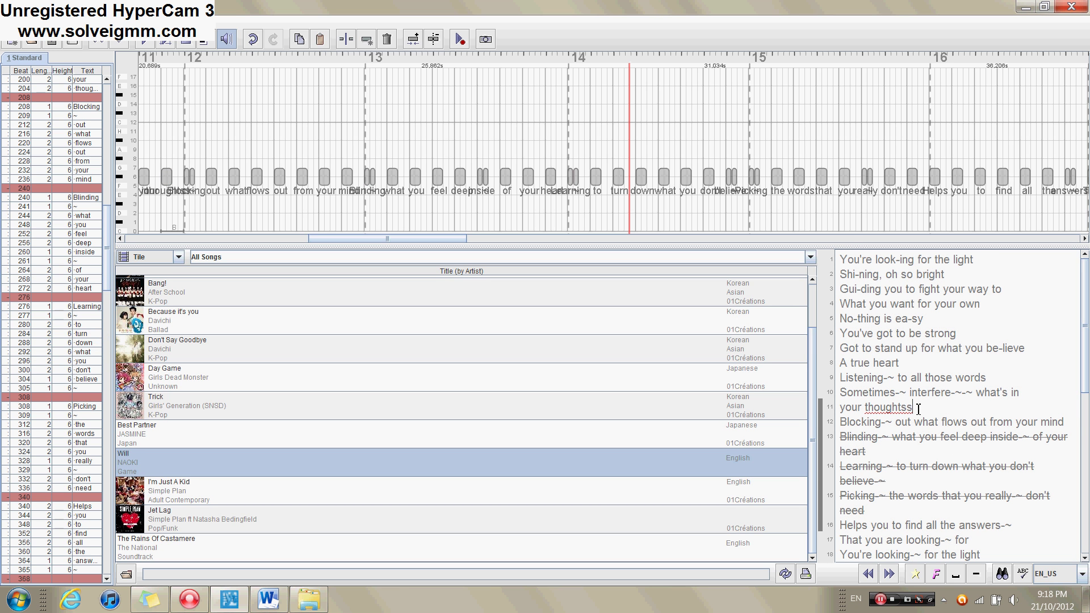
type("sssss")
key("BackSpace")
key("BackSpace")
key("BackSpace")
key("BackSpace")
key("BackSpace")
key("BackSpace")
key("BackSpace")
Step: Save the song again over the existing file
left_click(490, 359)
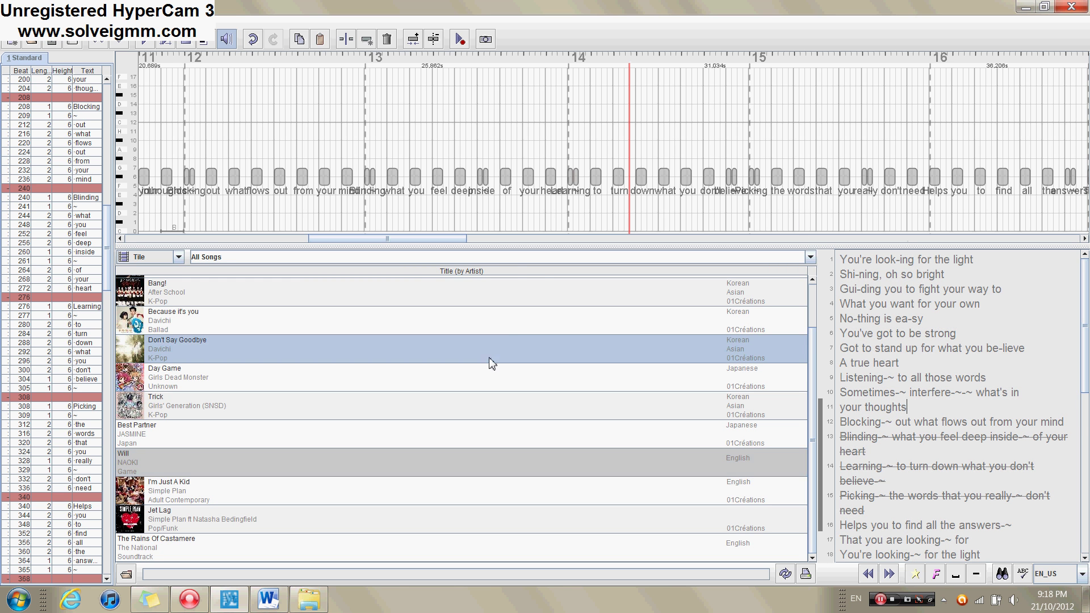
left_click(433, 228)
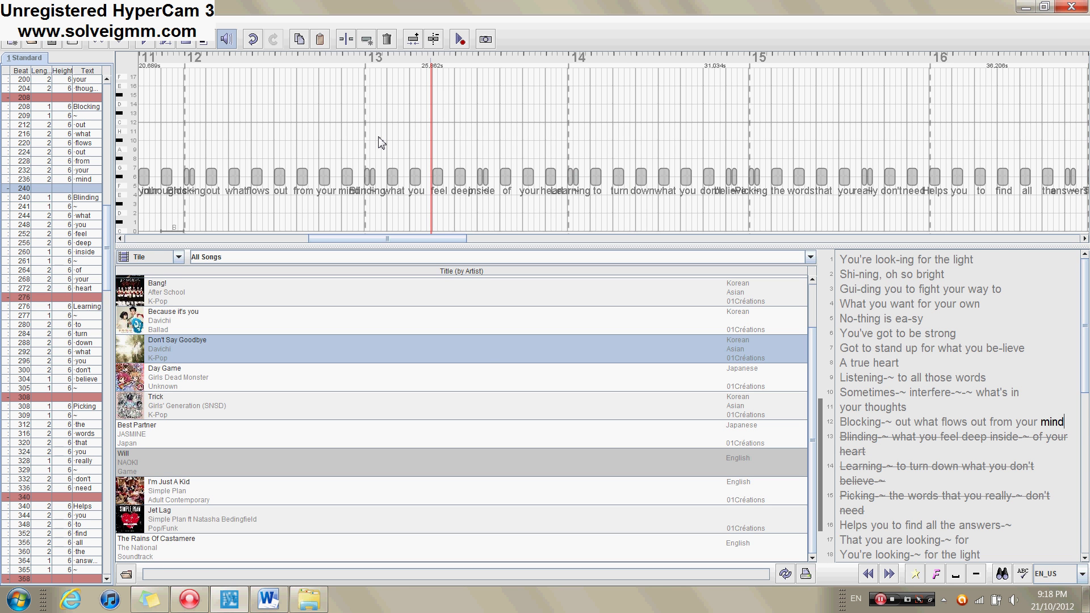
key("ctrl+s")
key("Return")
Step: Try to delete the tilde after "Listening" in lyric line 9
left_click(900, 379)
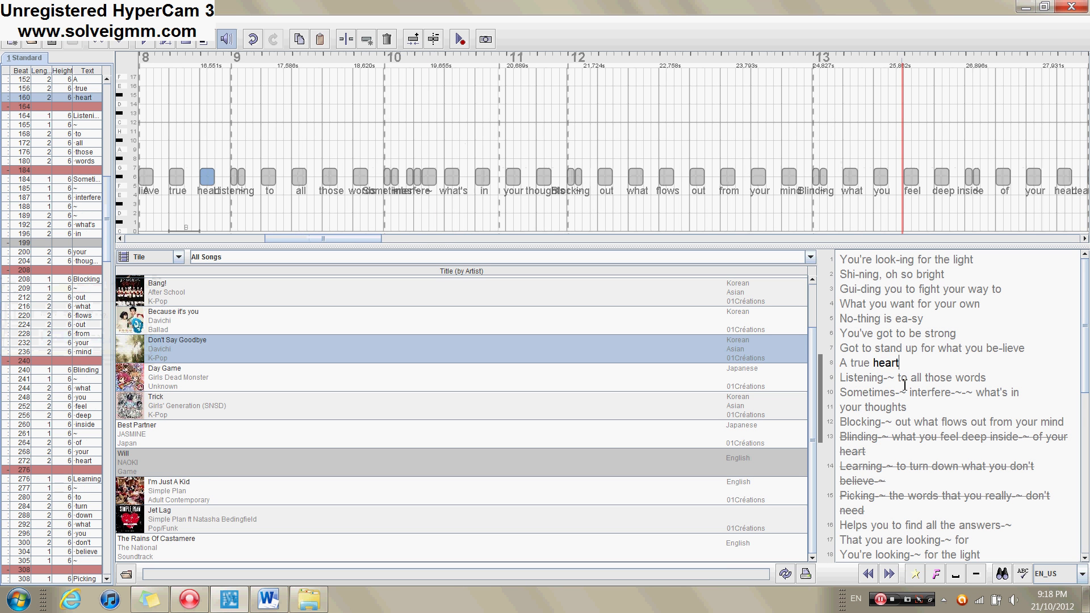
left_click(892, 379)
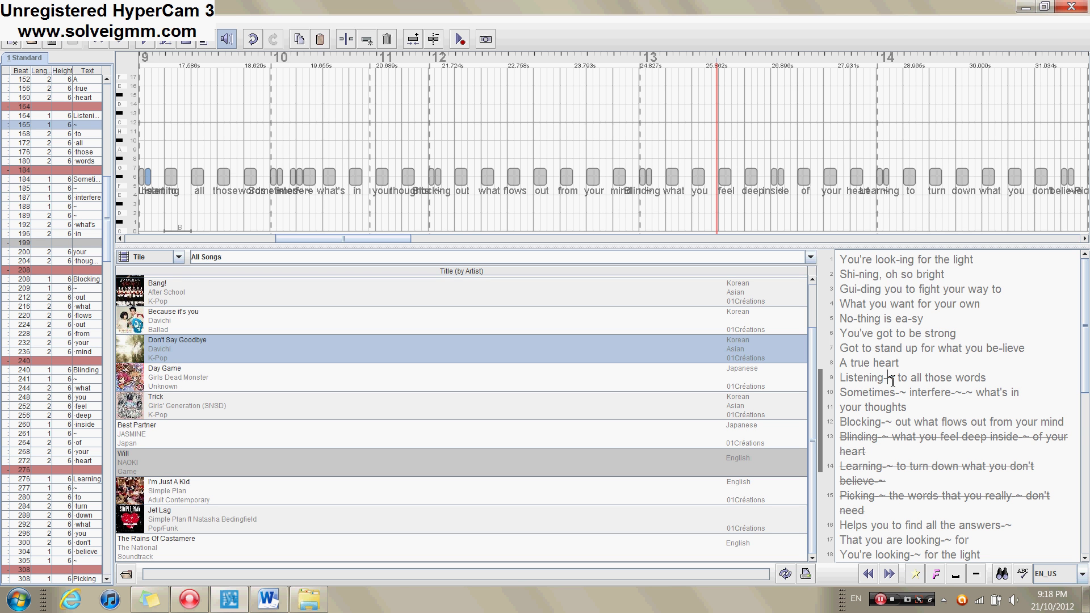
scroll(893, 379, "down", 2)
scroll(893, 366, "up", 2)
key("Delete")
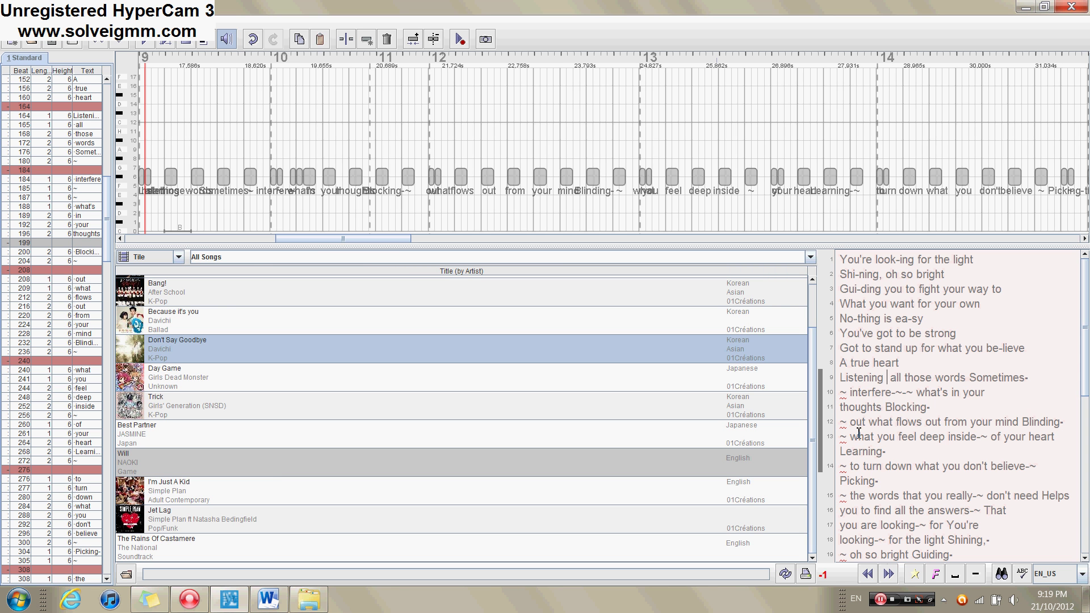
Step: Undo the deletions made after "Listening" in lyric line 9
scroll(861, 502, "down", 4)
scroll(858, 494, "down", 4)
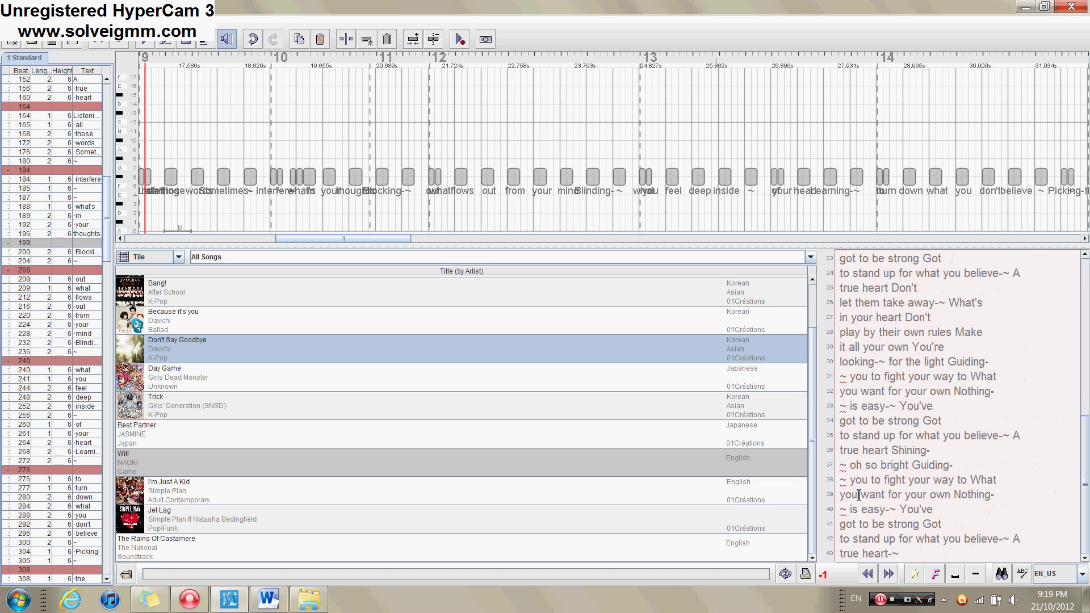
scroll(858, 494, "up", 8)
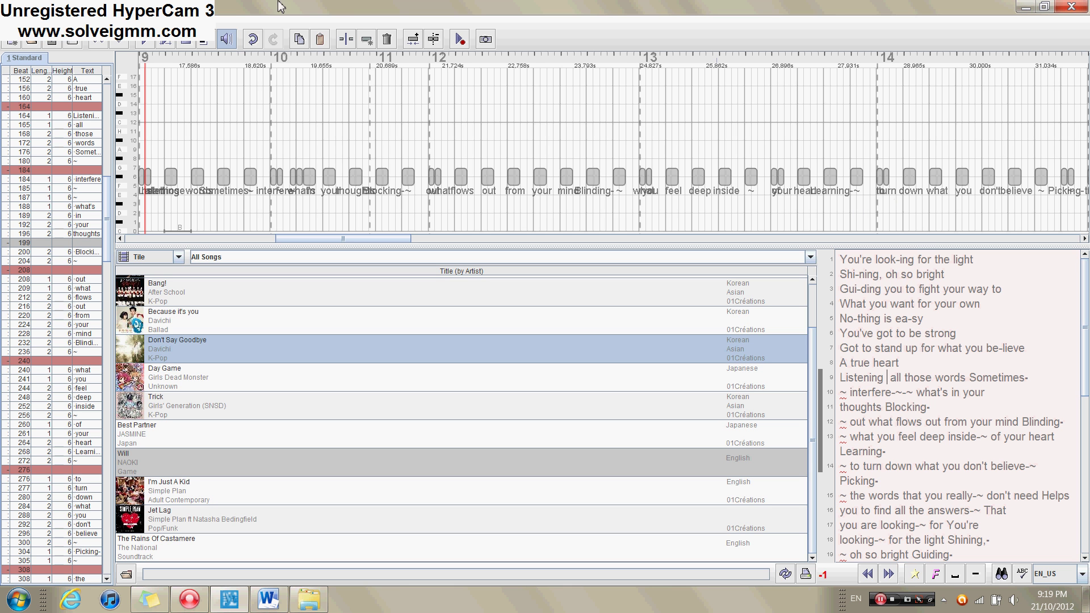
left_click(253, 41)
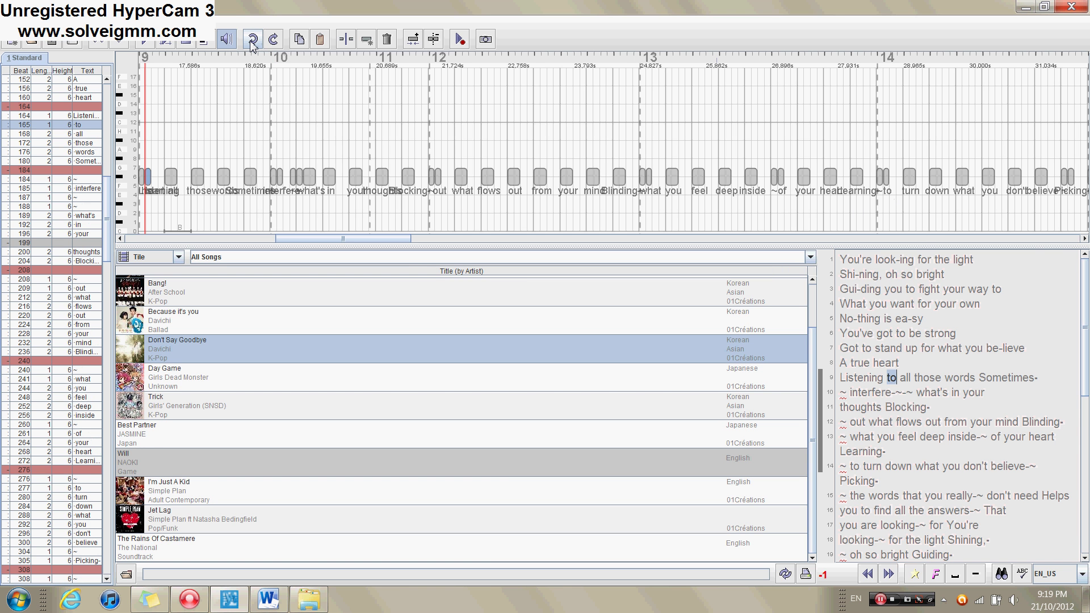
left_click(253, 42)
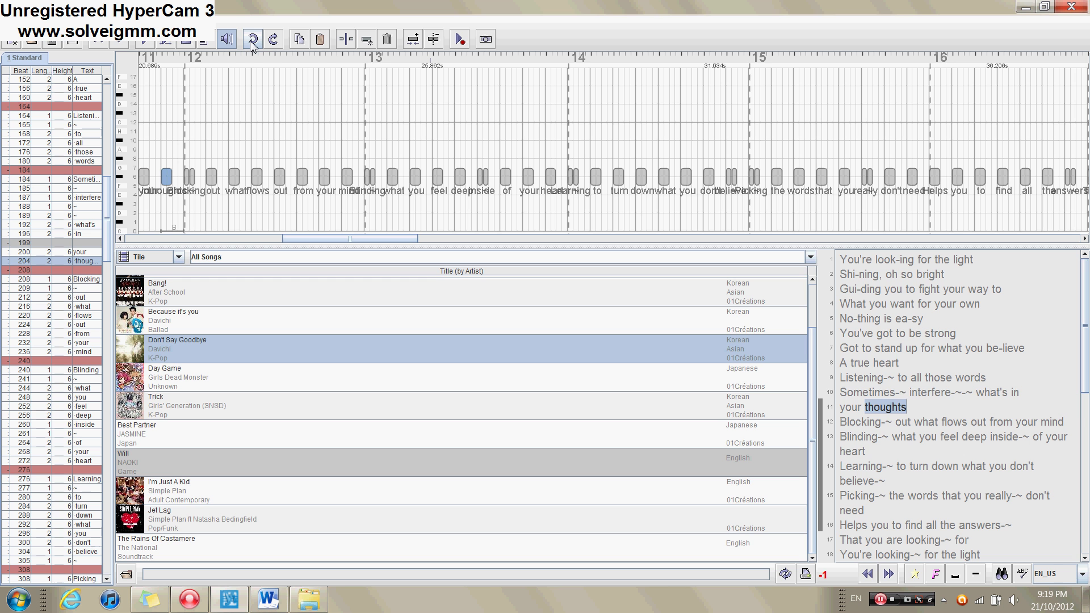
Step: Examine the undivided words "Listening" and "interfere" with their tildes in lyric lines 9 and 10
left_click(892, 378)
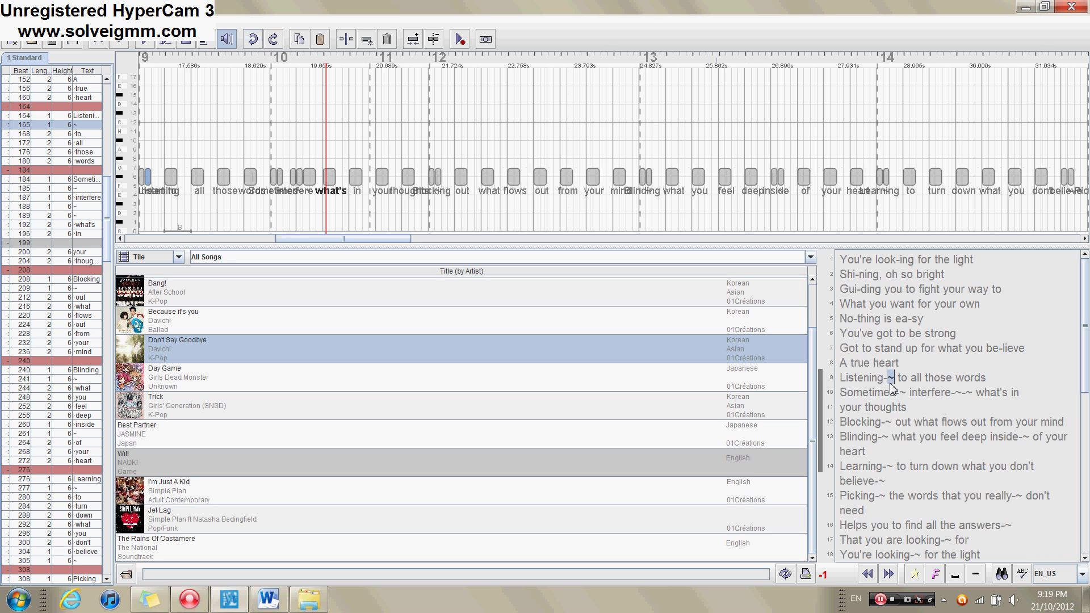
left_click(895, 384)
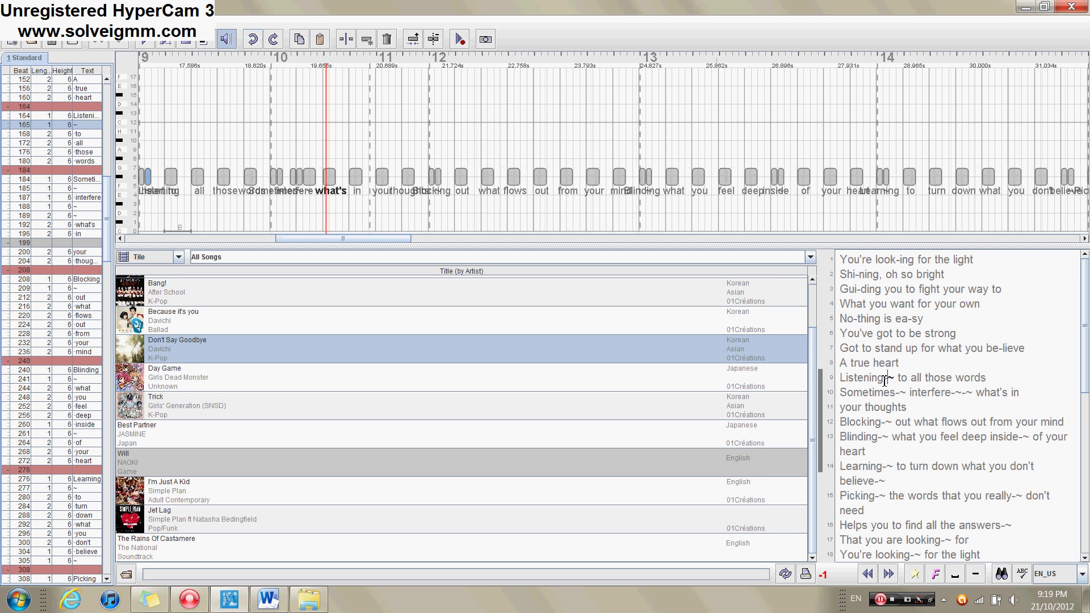
left_click_drag(887, 378, 861, 382)
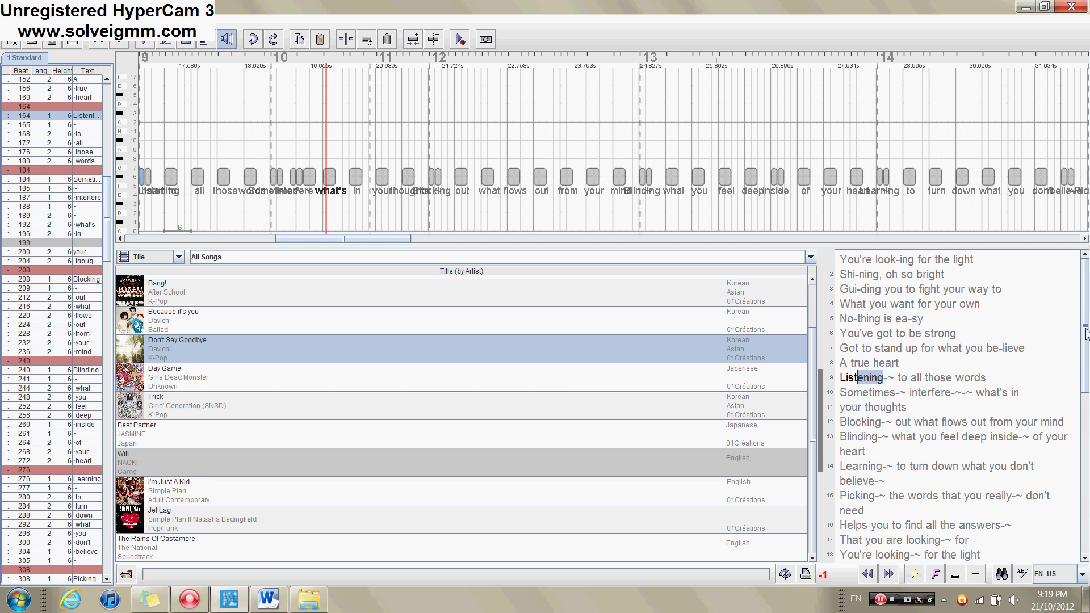
left_click_drag(1086, 334, 1089, 273)
left_click_drag(1089, 314, 1088, 330)
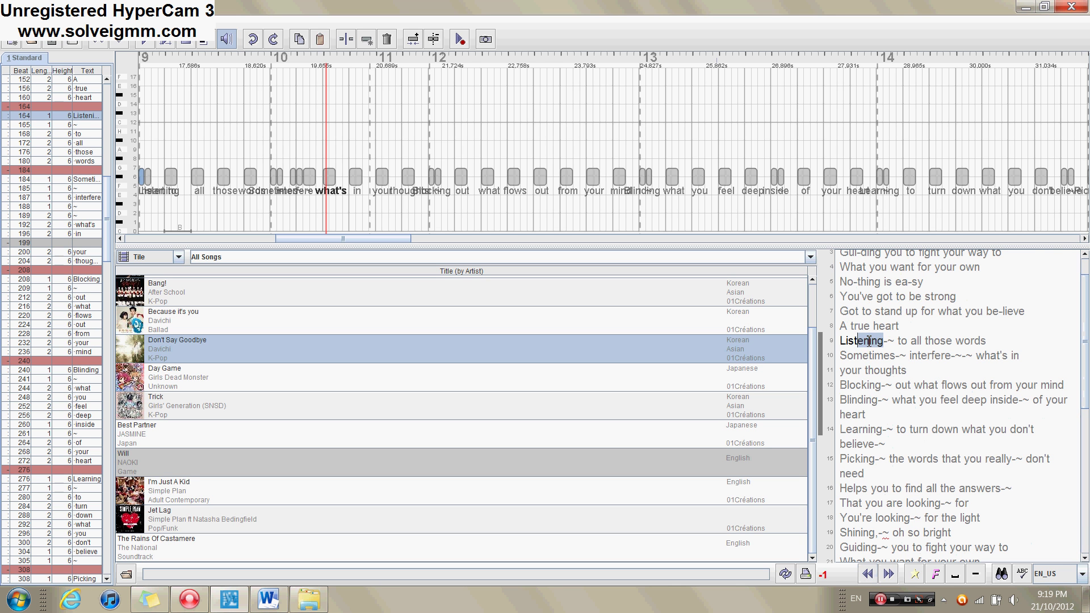
left_click_drag(870, 344, 879, 344)
left_click_drag(919, 355, 974, 356)
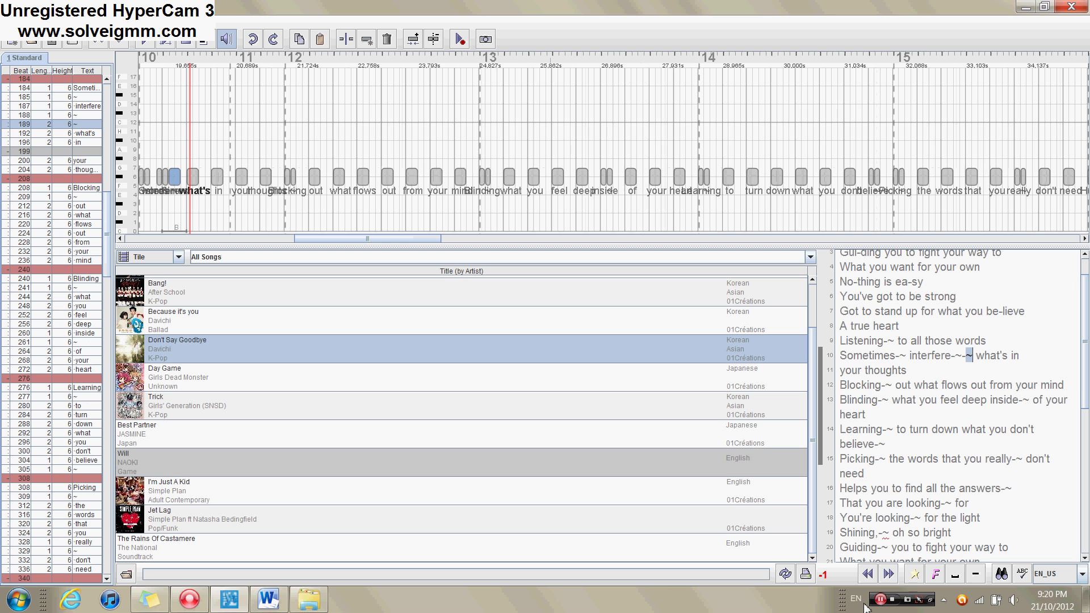
left_click(882, 604)
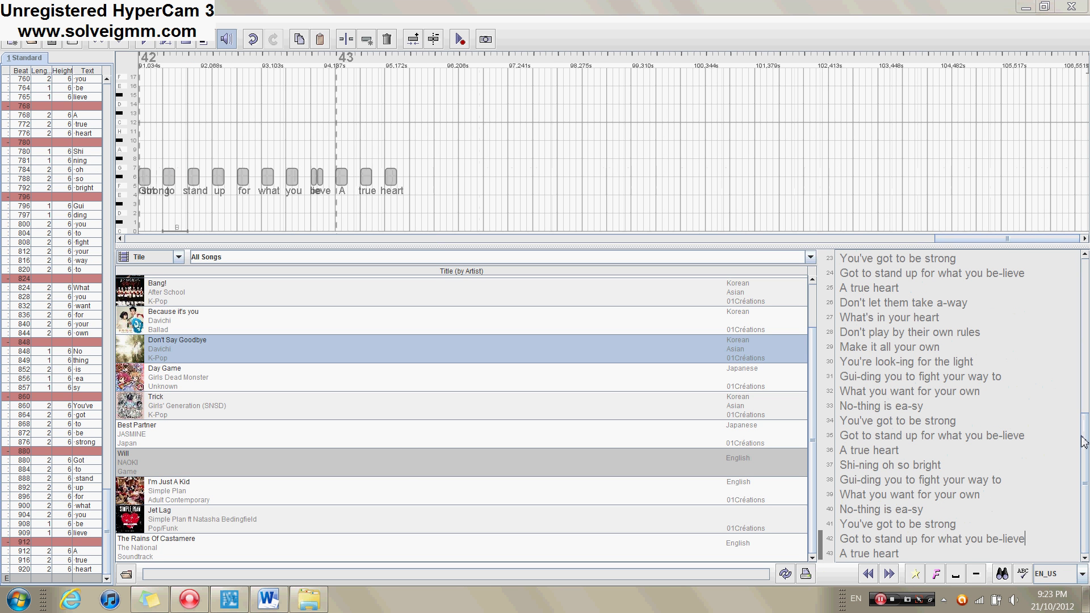
Step: Review the syllable divisions through the whole lyrics and note track, down to the last line "A true heart"
left_click_drag(1088, 455, 1087, 277)
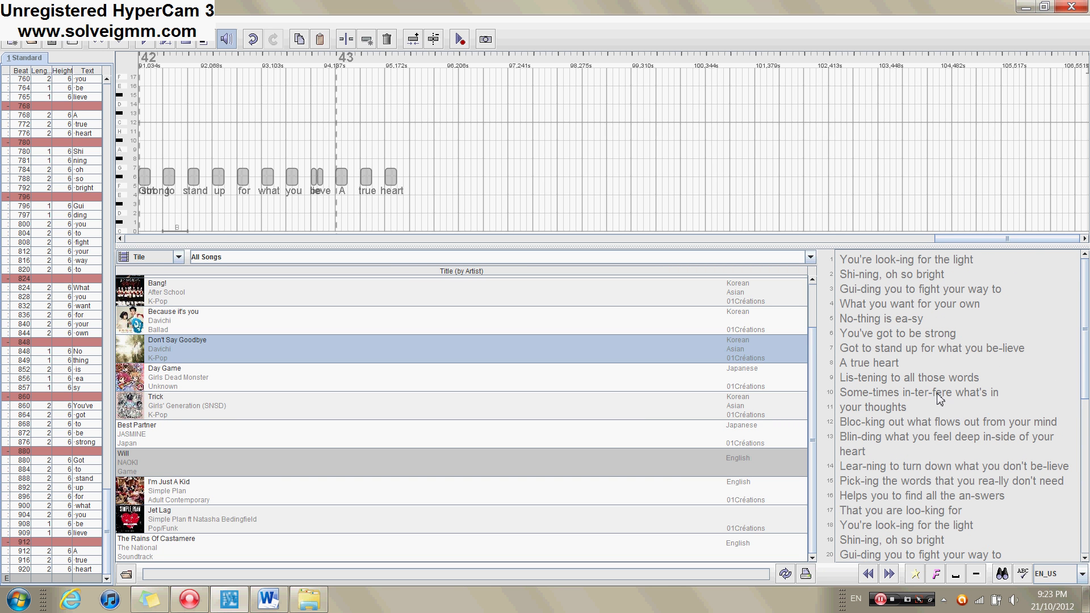
left_click_drag(1088, 327, 894, 336)
left_click_drag(972, 239, 874, 239)
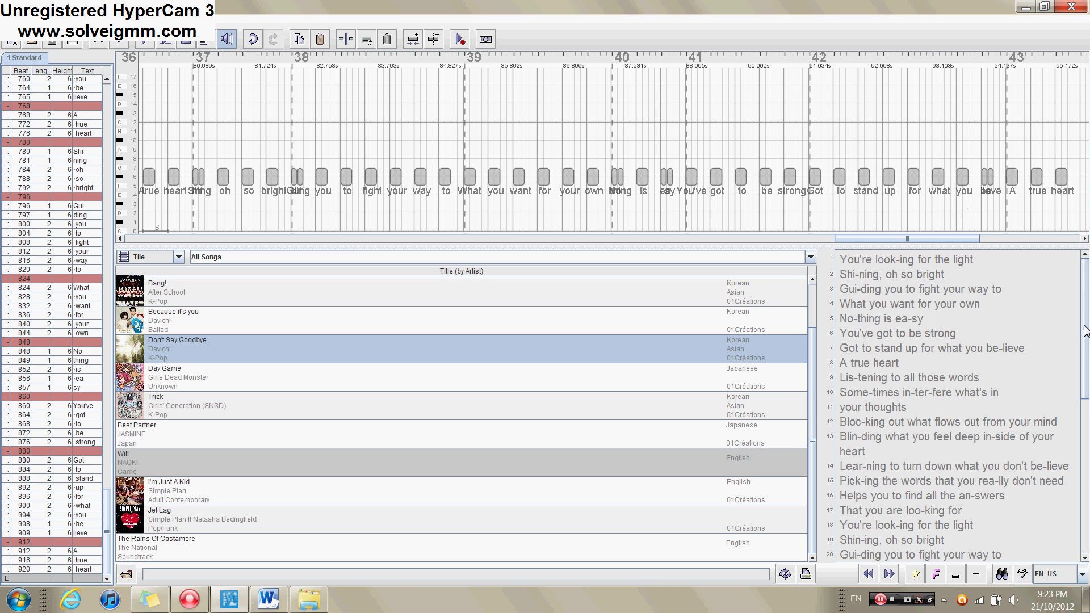
left_click_drag(1086, 328, 1088, 421)
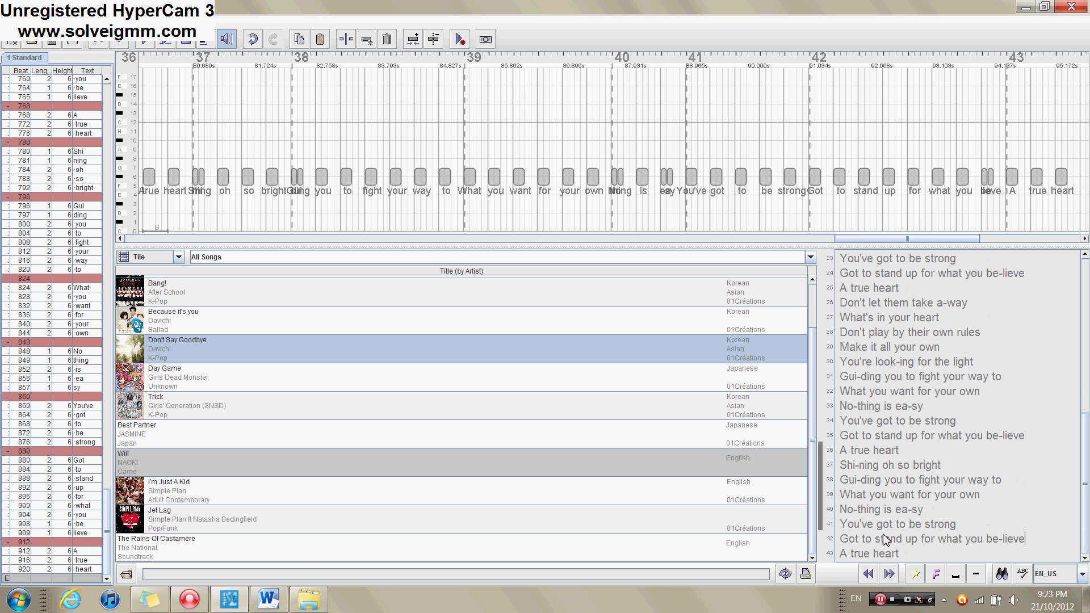
left_click_drag(842, 554, 899, 554)
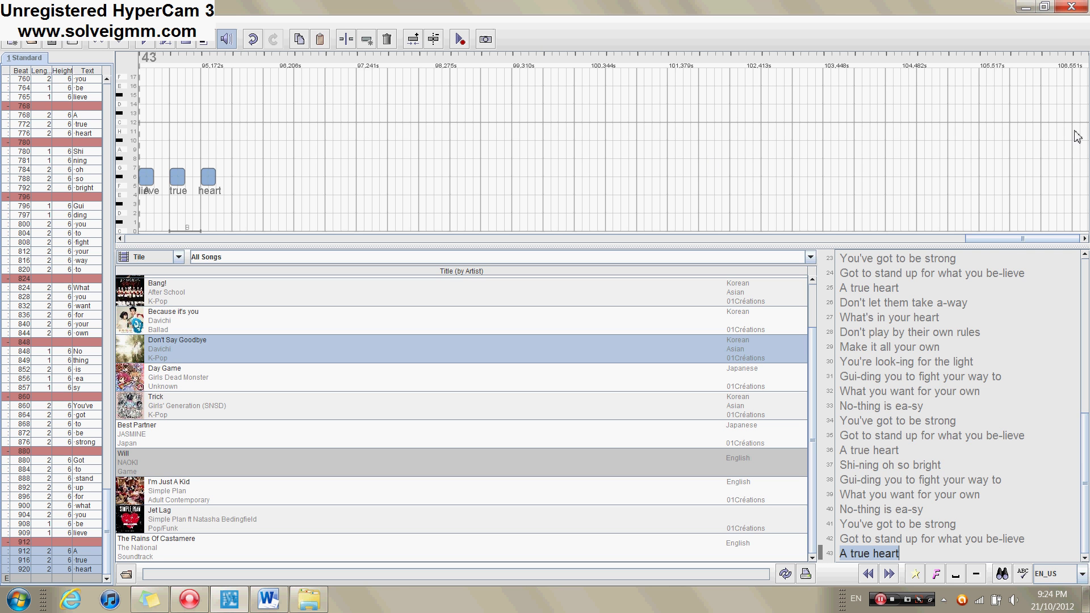
scroll(1014, 241, "up", 1)
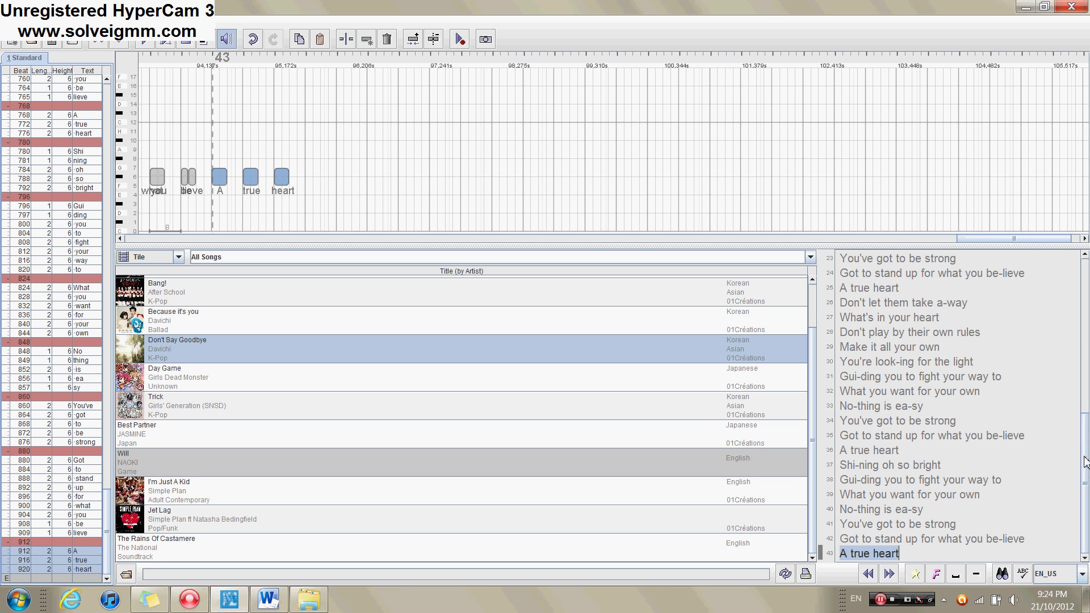
scroll(1058, 353, "up", 8)
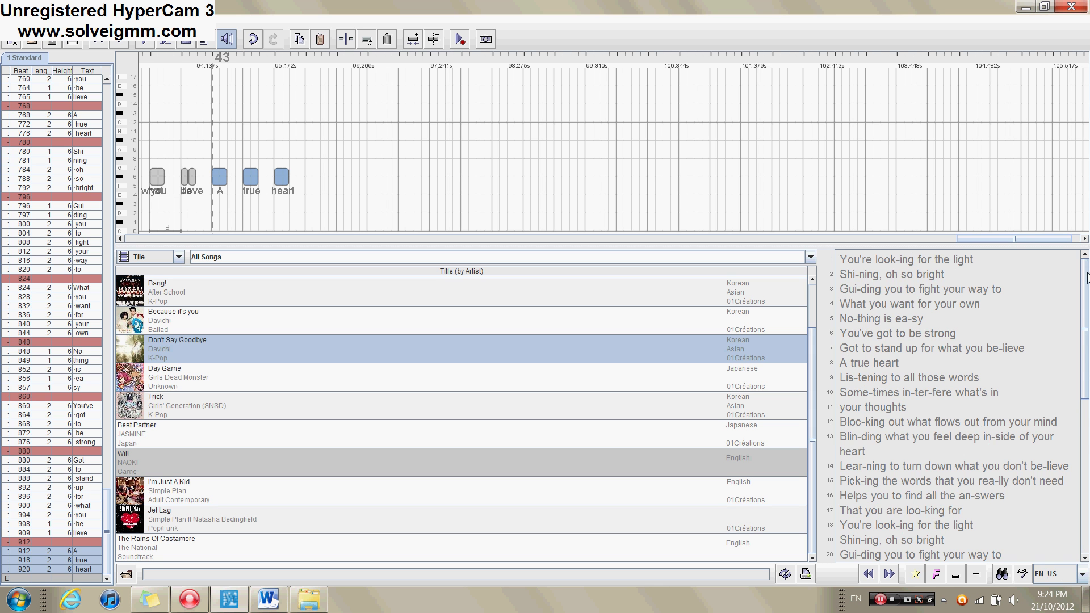
left_click_drag(1087, 279, 1085, 477)
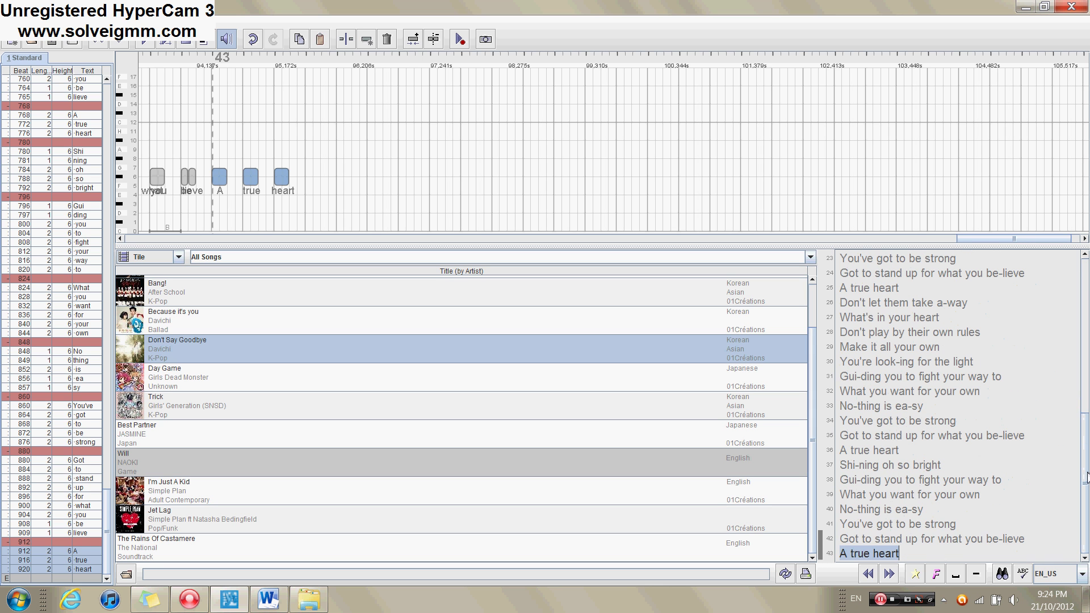
left_click(929, 556)
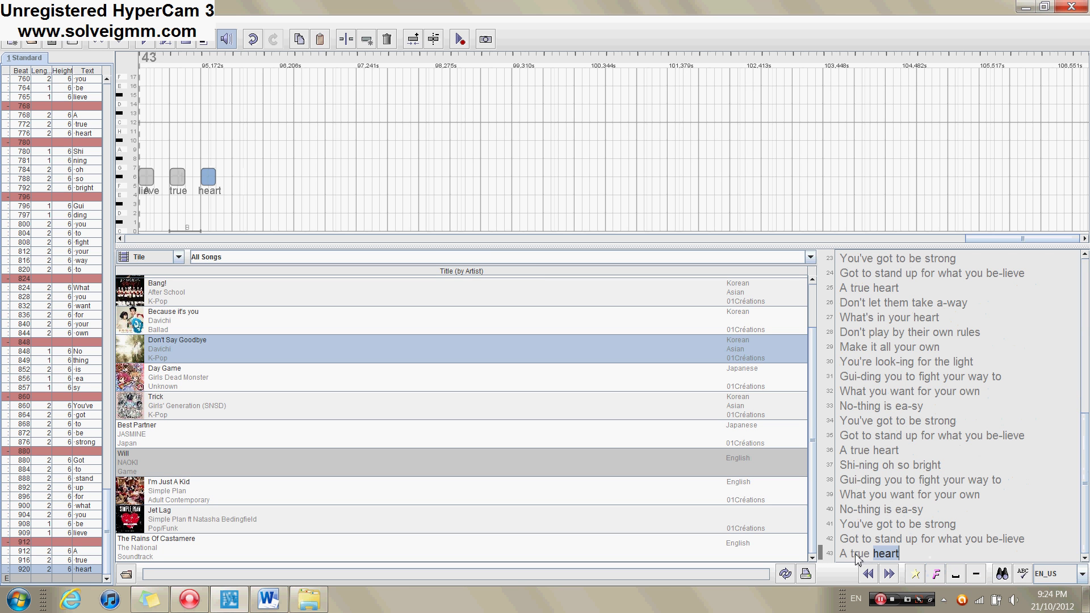
left_click_drag(851, 556, 867, 556)
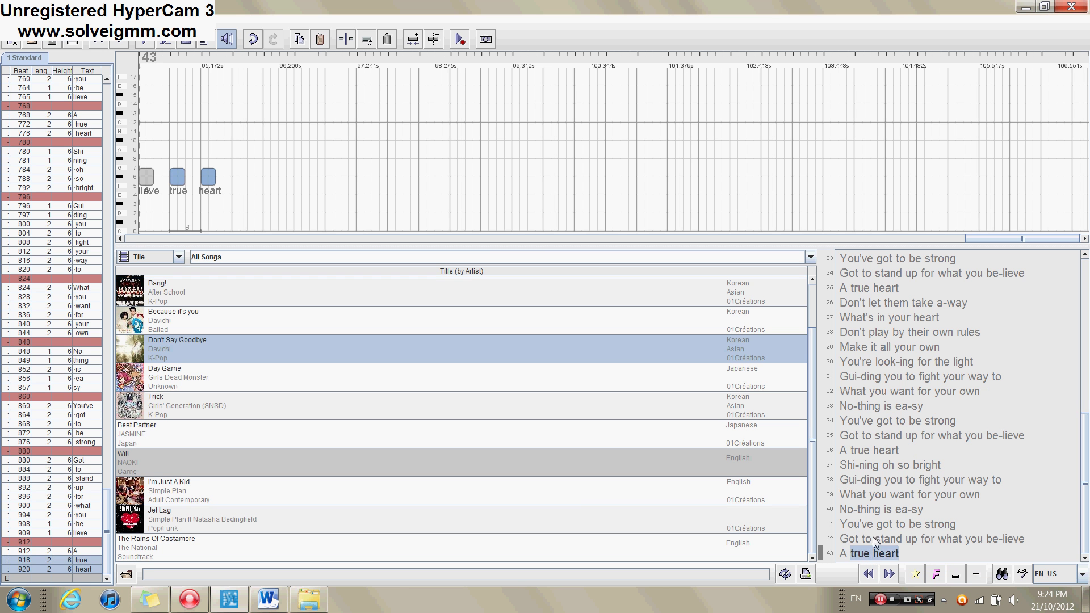
Step: Return to the start of the note track and place the playback cursor between "for" and "the" in the first line
left_click(884, 424)
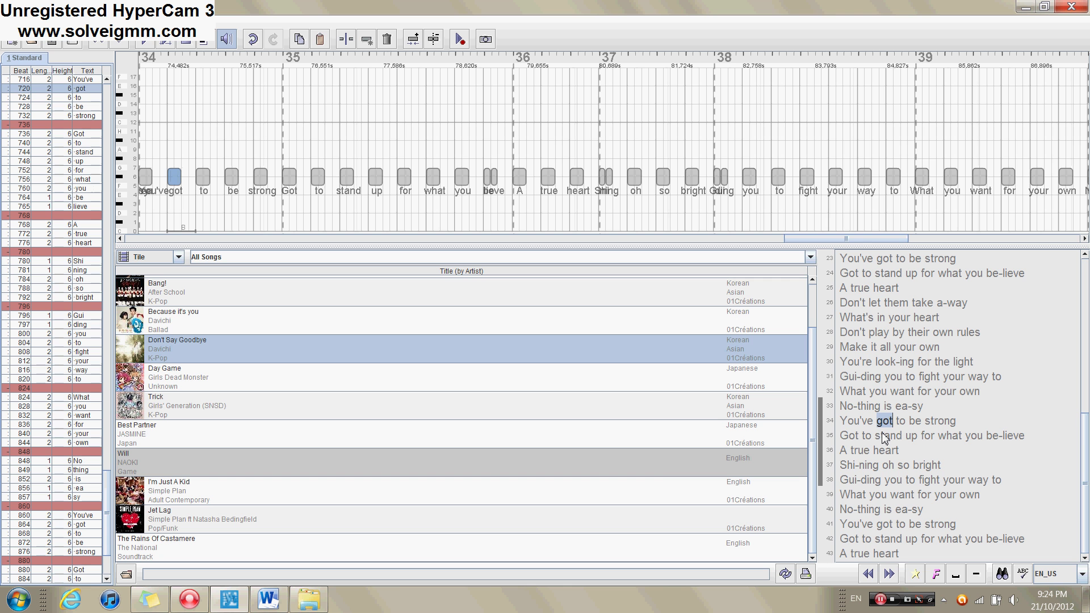
left_click_drag(860, 239, 164, 238)
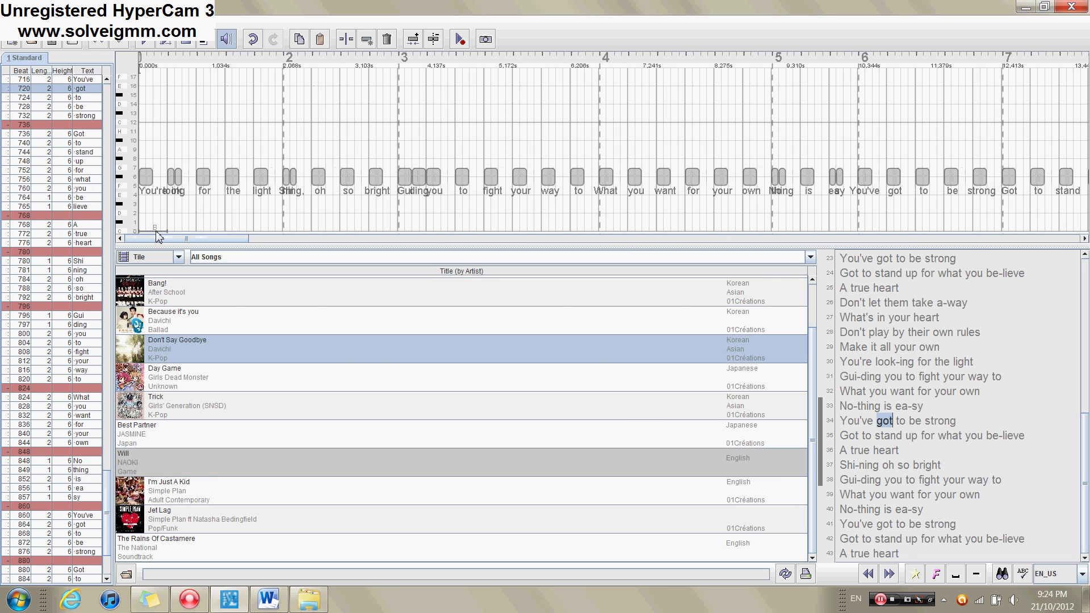
left_click(221, 216)
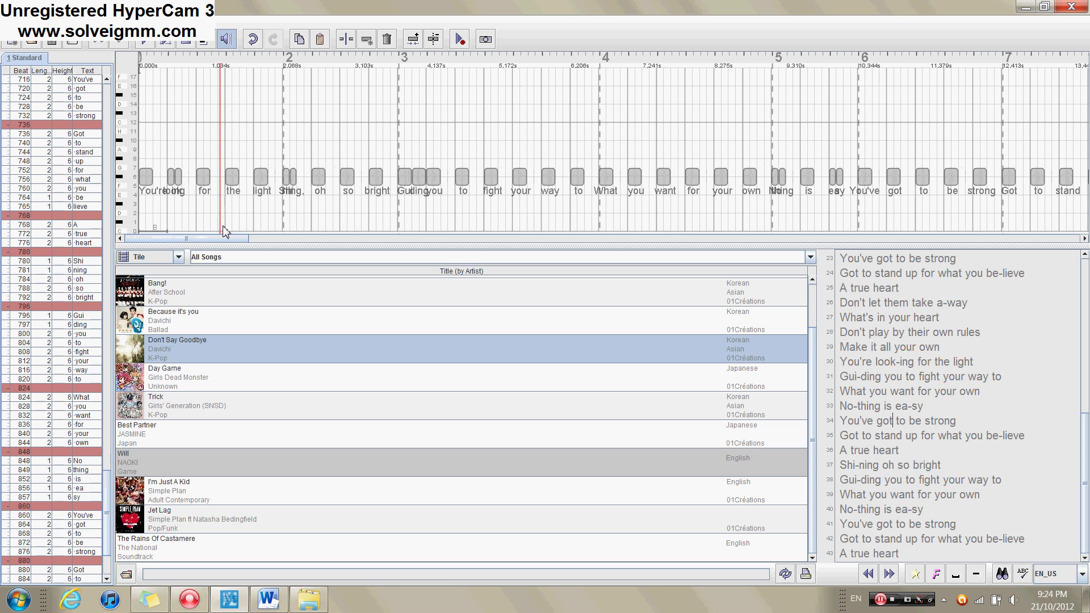